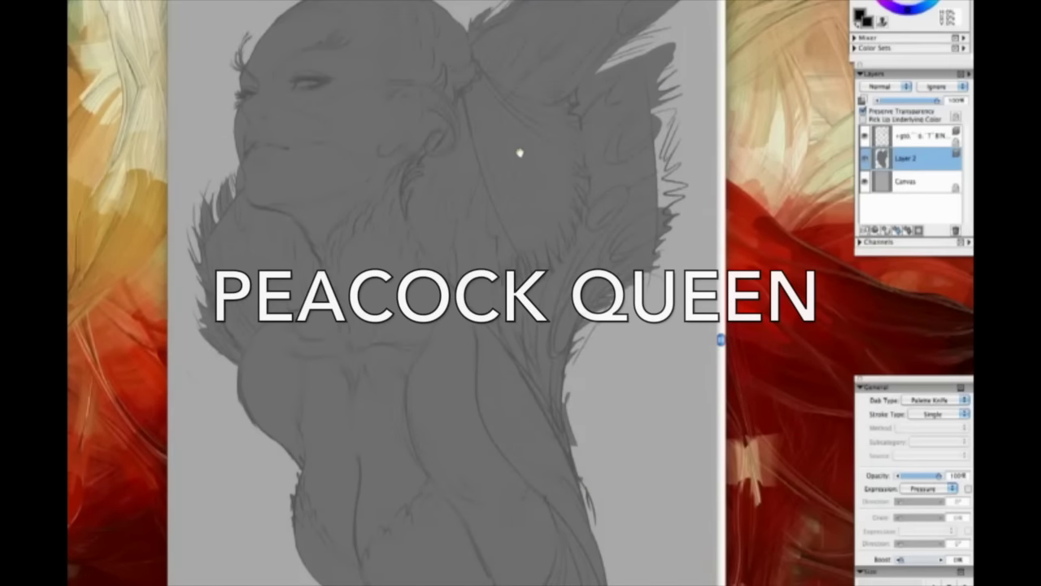
Paint light skin tones over the forehead, nose, cheek, lips and jaw on Layer 2 with the Loaded Palette Knife
{"action": "mouse_move", "coordinate": [378, 20]}
{"action": "left_mouse_down"}
{"action": "mouse_move", "coordinate": [318, 45]}
{"action": "mouse_move", "coordinate": [350, 109]}
{"action": "mouse_move", "coordinate": [284, 122]}
{"action": "mouse_move", "coordinate": [342, 158]}
{"action": "mouse_move", "coordinate": [334, 166]}
{"action": "mouse_move", "coordinate": [366, 138]}
{"action": "mouse_move", "coordinate": [265, 104]}
{"action": "left_mouse_up"}
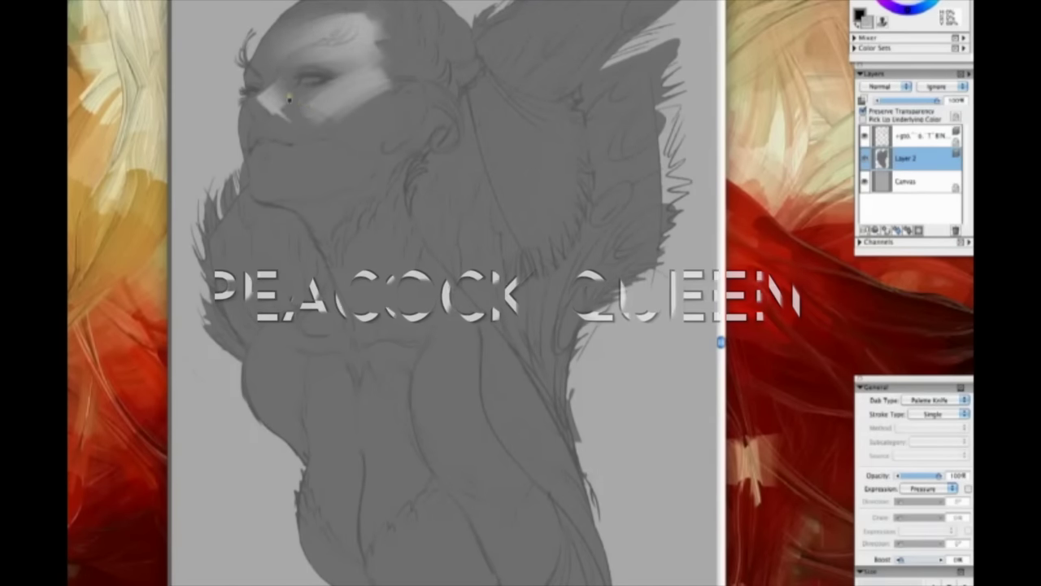
{"action": "mouse_move", "coordinate": [294, 140]}
{"action": "left_mouse_down"}
{"action": "mouse_move", "coordinate": [333, 111]}
{"action": "mouse_move", "coordinate": [309, 32]}
{"action": "mouse_move", "coordinate": [335, 30]}
{"action": "left_mouse_up"}
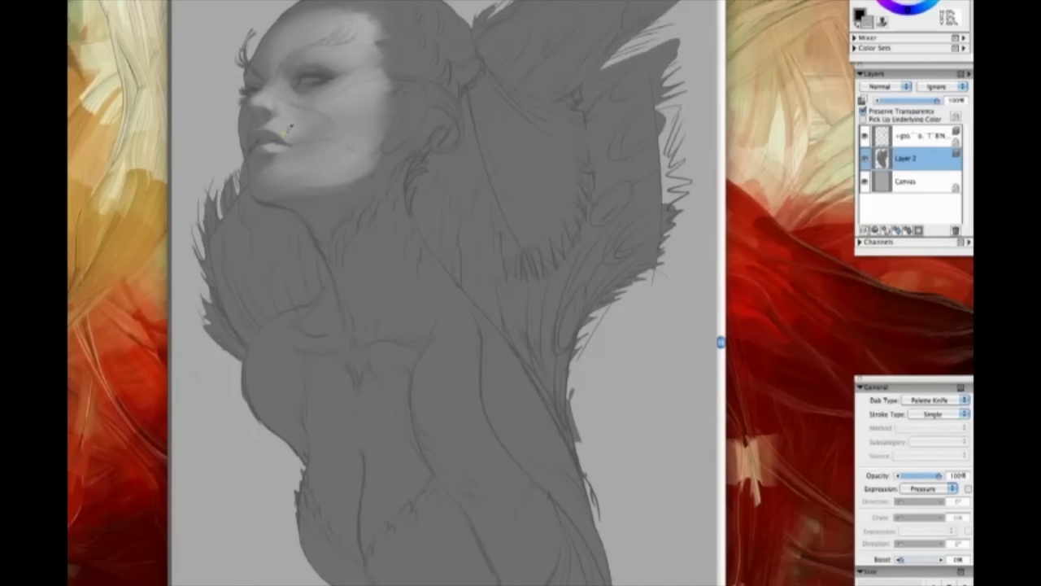
{"action": "mouse_move", "coordinate": [318, 151]}
{"action": "left_mouse_down"}
{"action": "mouse_move", "coordinate": [276, 181]}
{"action": "mouse_move", "coordinate": [299, 182]}
{"action": "left_mouse_up"}
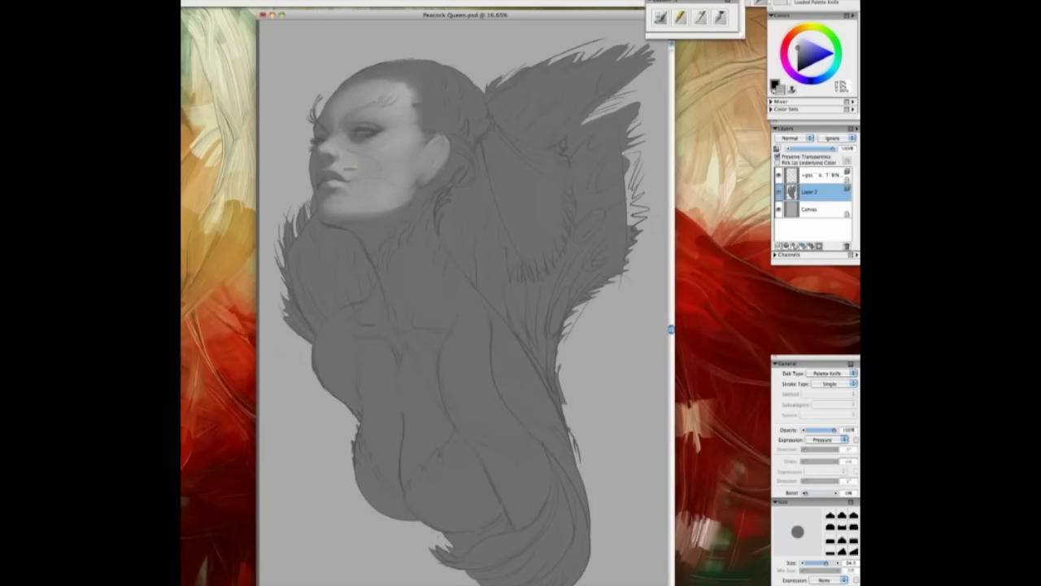
Paint light skin tones down the neck, collarbones, chest, shoulders and upper arm
{"action": "mouse_move", "coordinate": [421, 208]}
{"action": "left_mouse_down"}
{"action": "mouse_move", "coordinate": [443, 280]}
{"action": "mouse_move", "coordinate": [467, 314]}
{"action": "left_mouse_up"}
{"action": "scroll", "coordinate": [467, 313], "scroll_direction": "down", "scroll_amount": 3}
{"action": "mouse_move", "coordinate": [440, 281]}
{"action": "left_mouse_down"}
{"action": "mouse_move", "coordinate": [472, 370]}
{"action": "mouse_move", "coordinate": [510, 401]}
{"action": "mouse_move", "coordinate": [448, 372]}
{"action": "left_mouse_up"}
{"action": "mouse_move", "coordinate": [410, 293]}
{"action": "left_mouse_down"}
{"action": "mouse_move", "coordinate": [410, 342]}
{"action": "mouse_move", "coordinate": [358, 439]}
{"action": "left_mouse_up"}
{"action": "mouse_move", "coordinate": [366, 321]}
{"action": "left_mouse_down"}
{"action": "mouse_move", "coordinate": [426, 373]}
{"action": "mouse_move", "coordinate": [409, 426]}
{"action": "mouse_move", "coordinate": [374, 349]}
{"action": "mouse_move", "coordinate": [372, 237]}
{"action": "mouse_move", "coordinate": [403, 381]}
{"action": "mouse_move", "coordinate": [371, 415]}
{"action": "mouse_move", "coordinate": [369, 326]}
{"action": "mouse_move", "coordinate": [335, 278]}
{"action": "mouse_move", "coordinate": [351, 301]}
{"action": "left_mouse_up"}
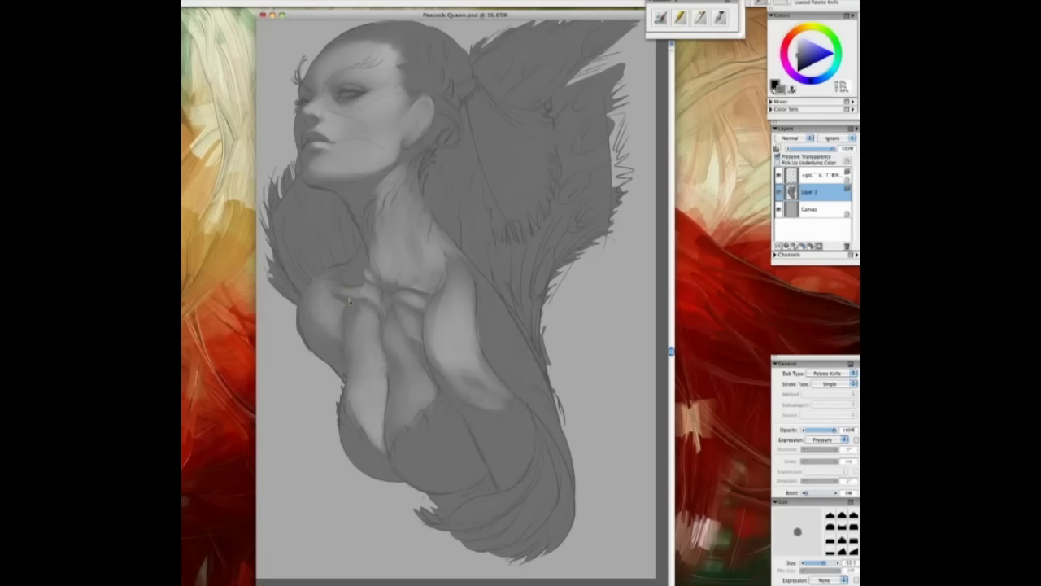
Extend the light skin shading down to the elbow and lower arm of the figure
{"action": "key", "text": "Tab"}
{"action": "key", "text": "Tab"}
{"action": "left_click_drag", "start_coordinate": [492, 416], "coordinate": [527, 463]}
{"action": "key", "text": "Tab"}
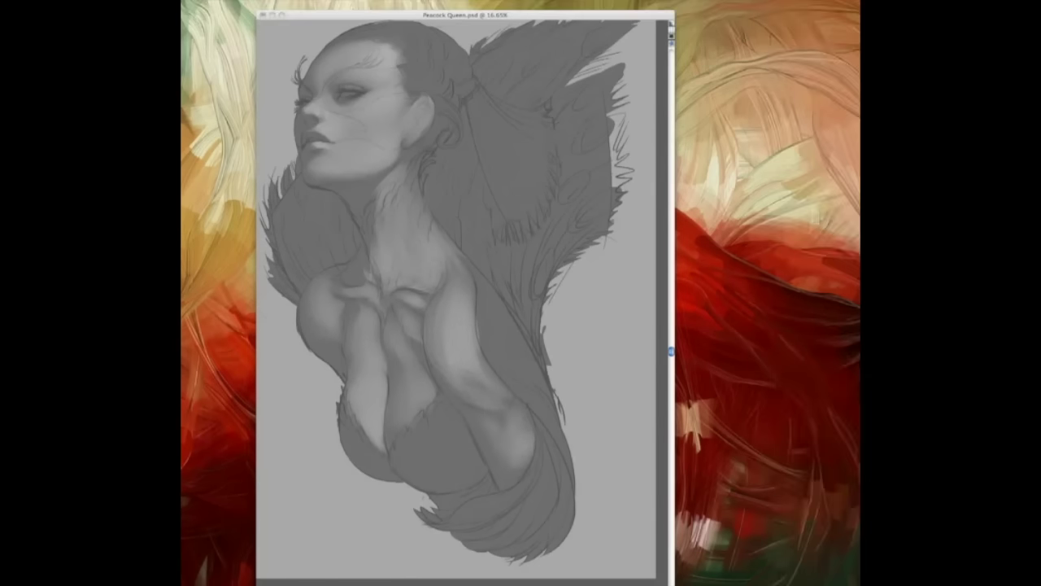
{"action": "key", "text": "Tab"}
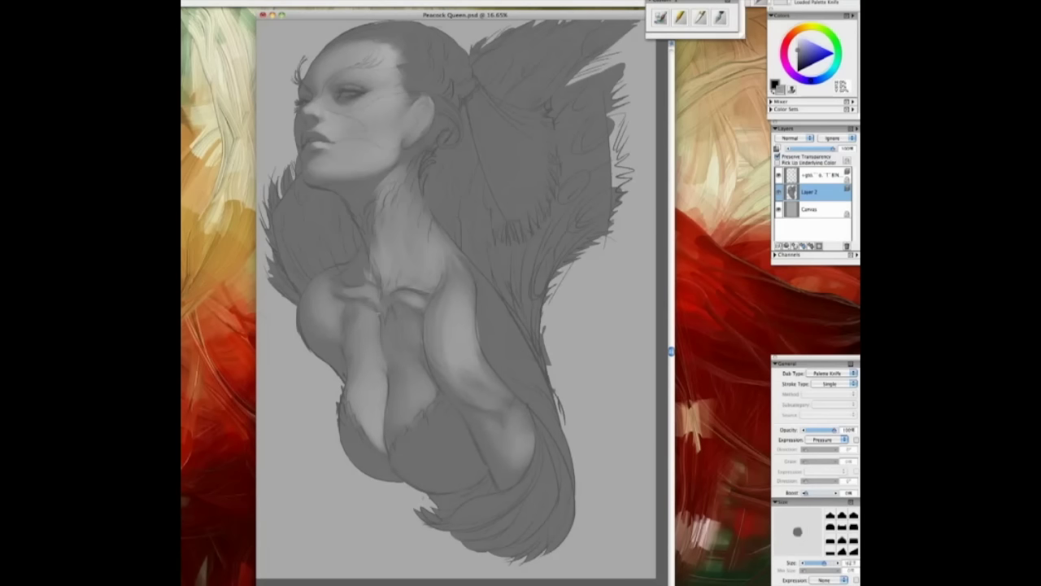
{"action": "key", "text": "Tab"}
{"action": "key", "text": "Tab"}
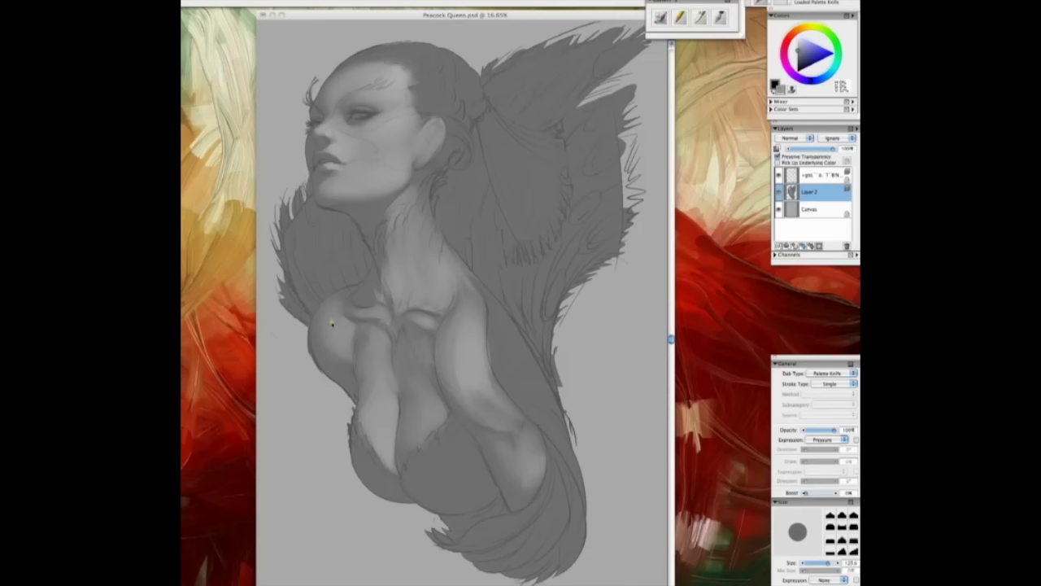
Brighten the forehead near the hairline, the cheekbone and the nose, adjusting the brush size between strokes
{"action": "key", "text": "super+equal"}
{"action": "left_click_drag", "start_coordinate": [446, 122], "coordinate": [496, 91]}
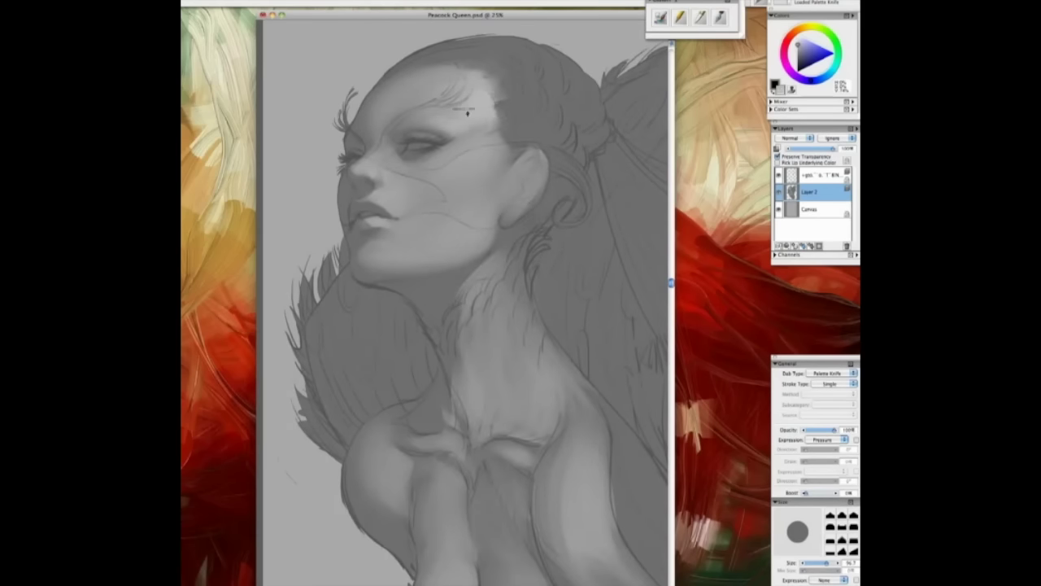
{"action": "left_click_drag", "start_coordinate": [452, 186], "coordinate": [500, 153]}
{"action": "mouse_move", "coordinate": [382, 152]}
{"action": "left_mouse_down"}
{"action": "mouse_move", "coordinate": [426, 183]}
{"action": "mouse_move", "coordinate": [395, 216]}
{"action": "mouse_move", "coordinate": [418, 217]}
{"action": "mouse_move", "coordinate": [384, 225]}
{"action": "left_mouse_up"}
{"action": "key", "text": "bracketright"}
{"action": "key", "text": "bracketright"}
{"action": "key", "text": "bracketright"}
{"action": "key", "text": "bracketleft"}
{"action": "key", "text": "bracketleft"}
{"action": "key", "text": "bracketleft"}
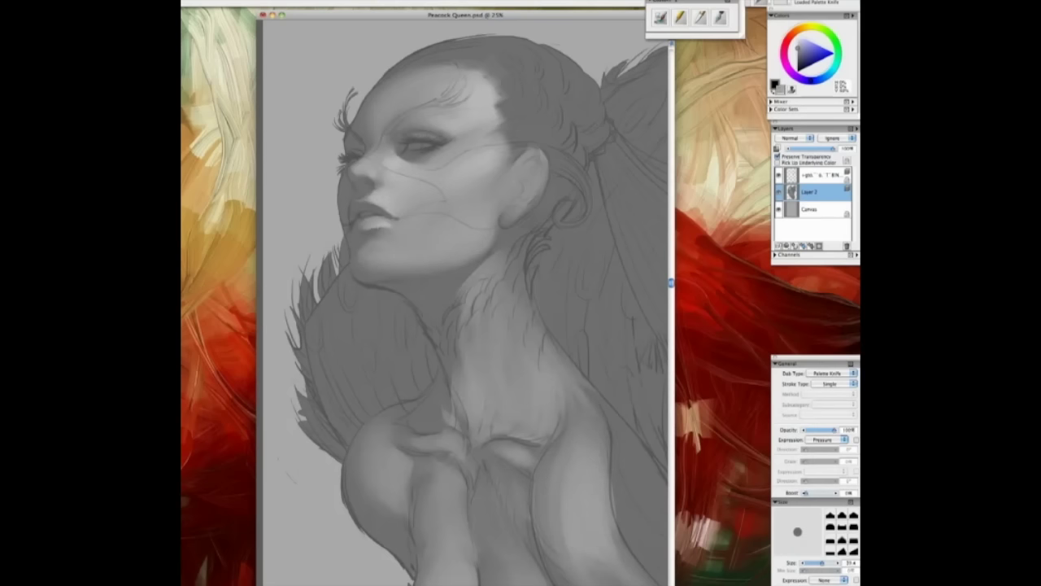
Model the ear with inner shadows and a lit rim, varying the brush size for the finer shapes
{"action": "key", "text": "Tab"}
{"action": "key", "text": "Tab"}
{"action": "key", "text": "bracketright"}
{"action": "key", "text": "bracketleft"}
{"action": "key", "text": "bracketleft"}
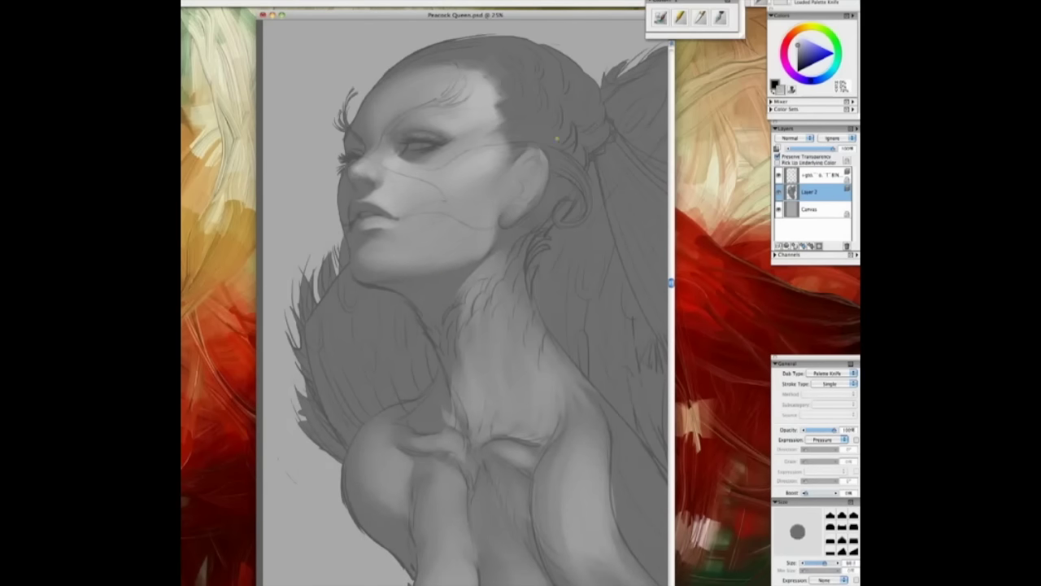
{"action": "key", "text": "Tab"}
{"action": "key", "text": "Tab"}
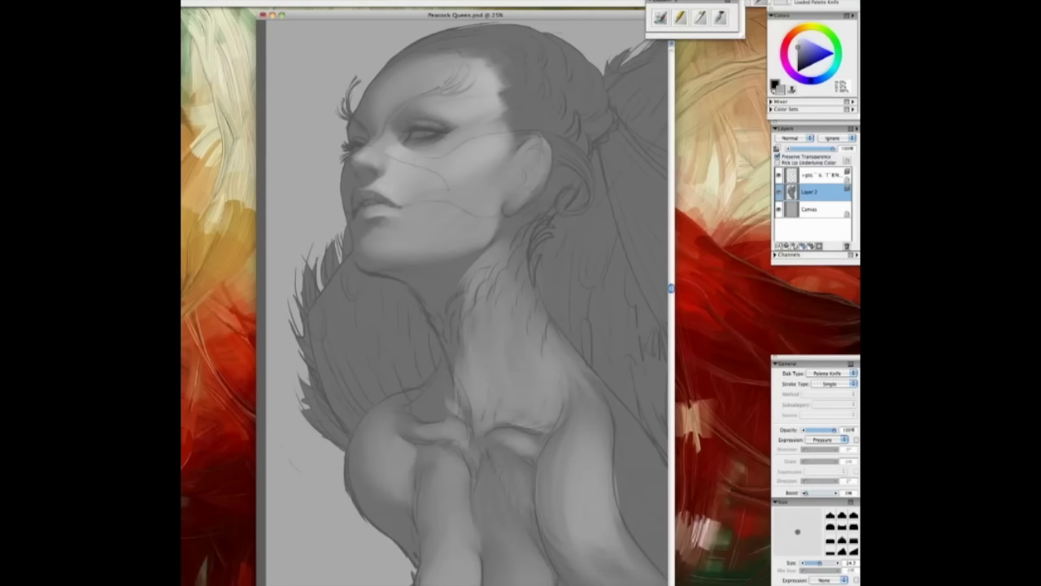
{"action": "key", "text": "bracketright"}
{"action": "key", "text": "super+minus"}
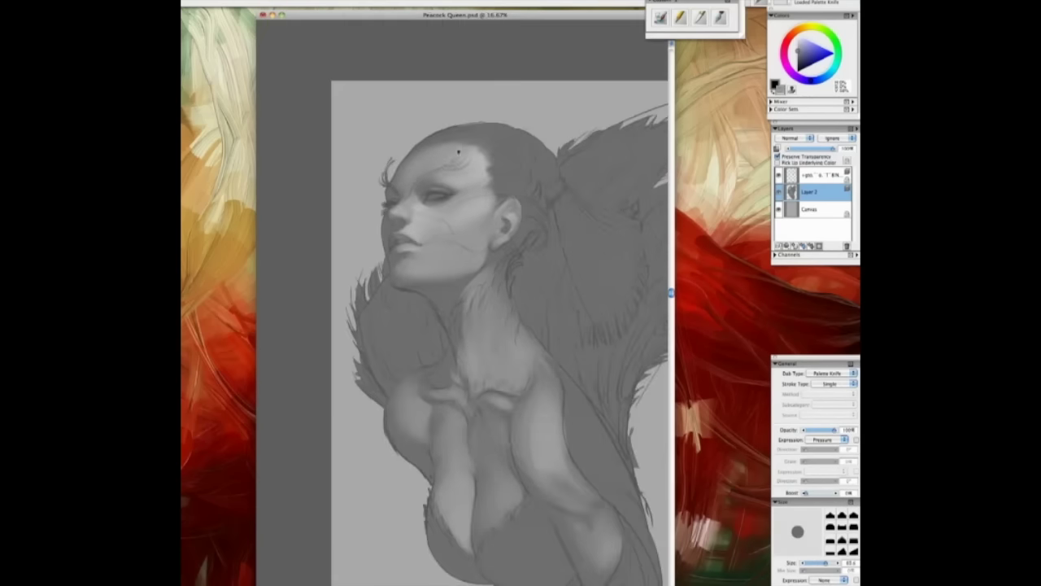
{"action": "key", "text": "Tab"}
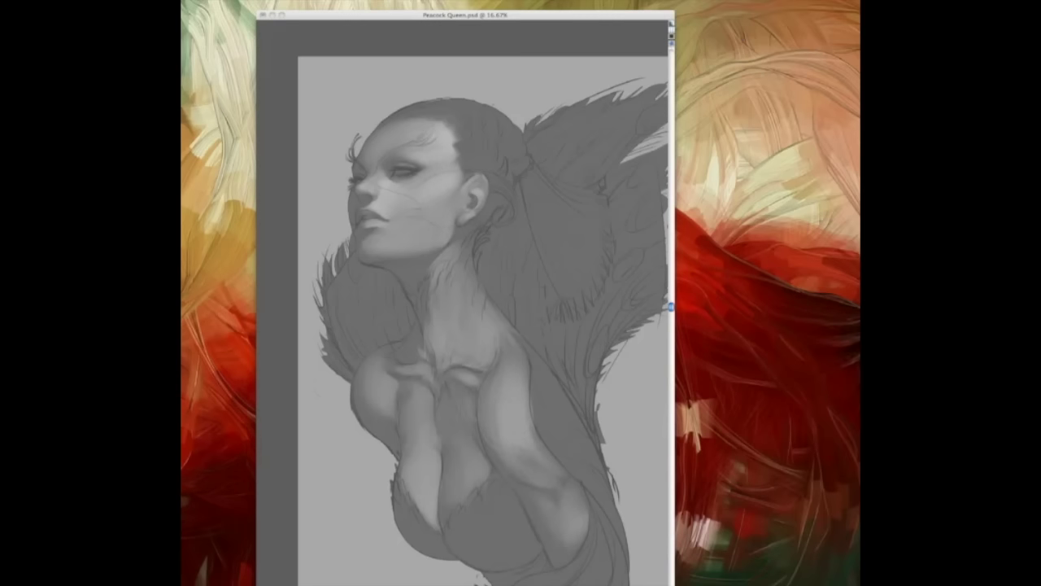
{"action": "key", "text": "Tab"}
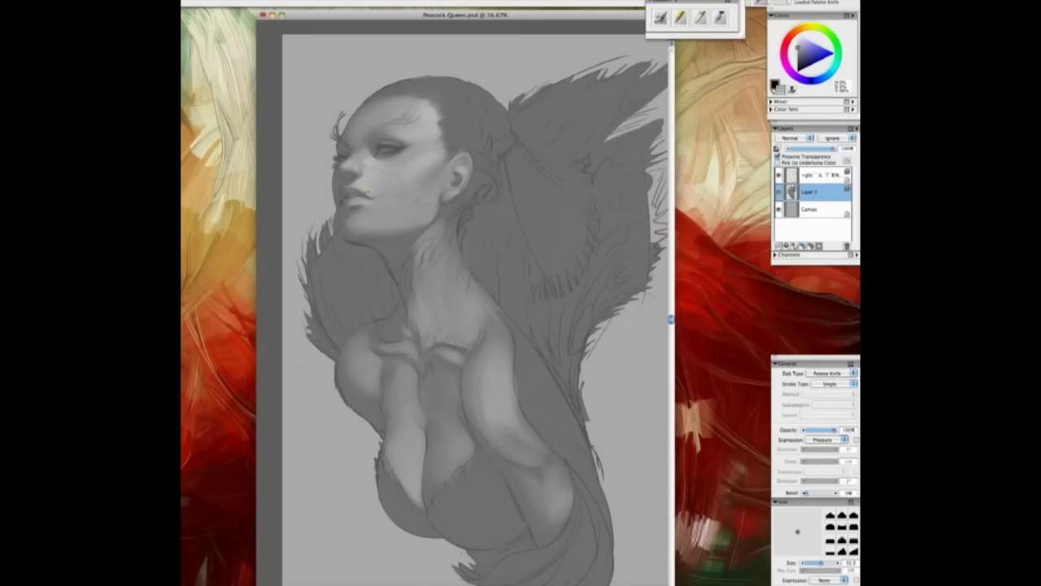
Refine the near eye's shape and blend the hairline at the temple with fine strokes
{"action": "key", "text": "super+equal"}
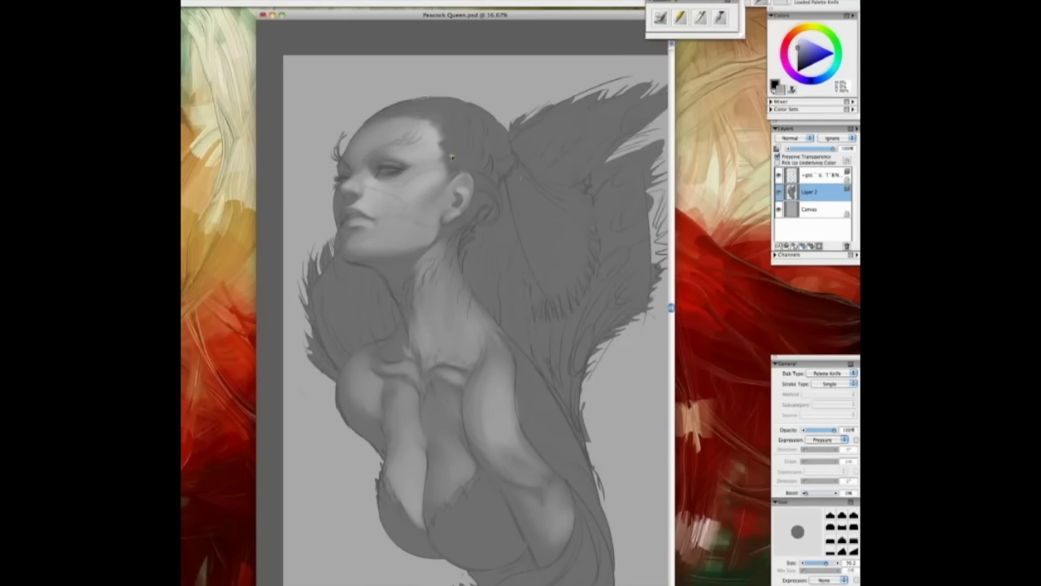
{"action": "scroll", "coordinate": [448, 311], "scroll_direction": "down", "scroll_amount": 1}
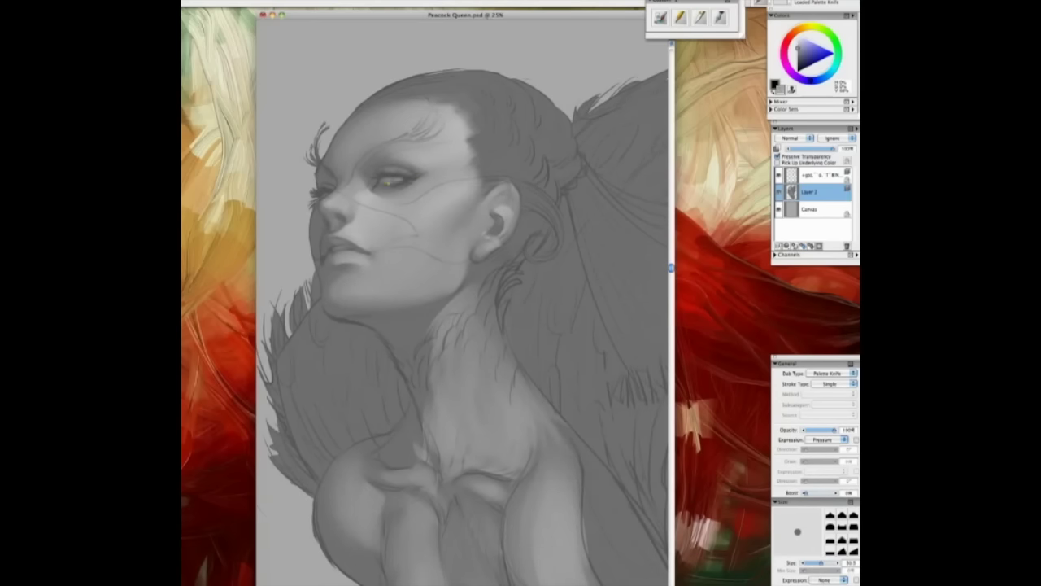
{"action": "scroll", "coordinate": [447, 312], "scroll_direction": "down", "scroll_amount": 2}
{"action": "key", "text": "super+minus"}
{"action": "key", "text": "bracketright"}
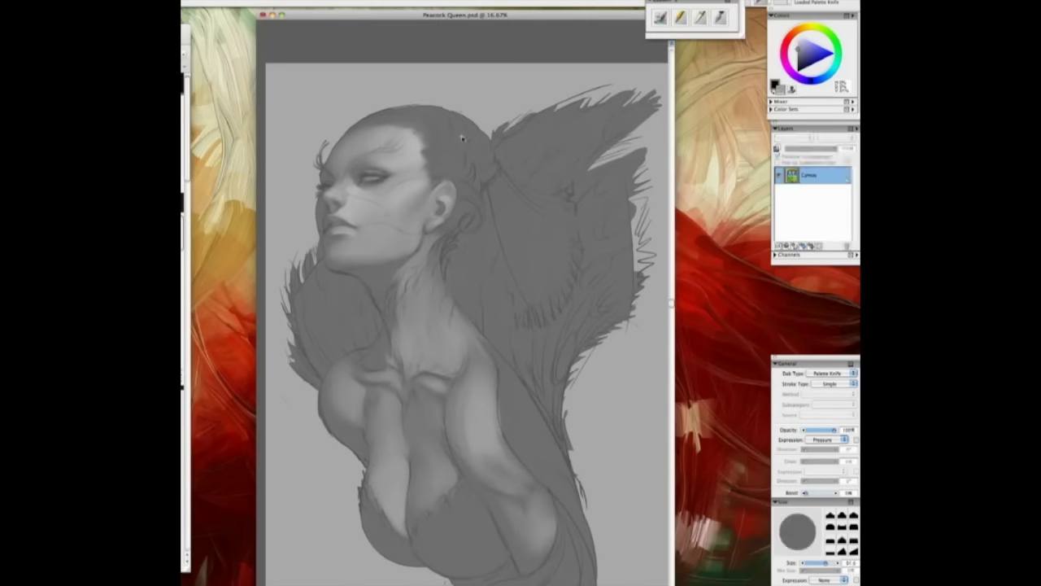
{"action": "key", "text": "super+equal"}
{"action": "key", "text": "bracketright"}
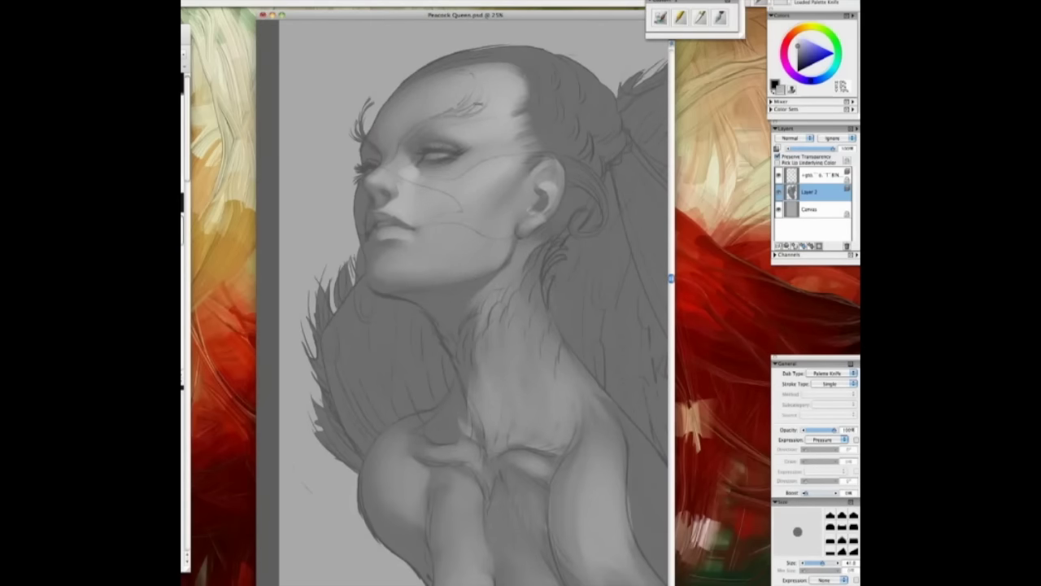
{"action": "scroll", "coordinate": [464, 301], "scroll_direction": "down", "scroll_amount": 1}
{"action": "scroll", "coordinate": [464, 301], "scroll_direction": "right", "scroll_amount": 2}
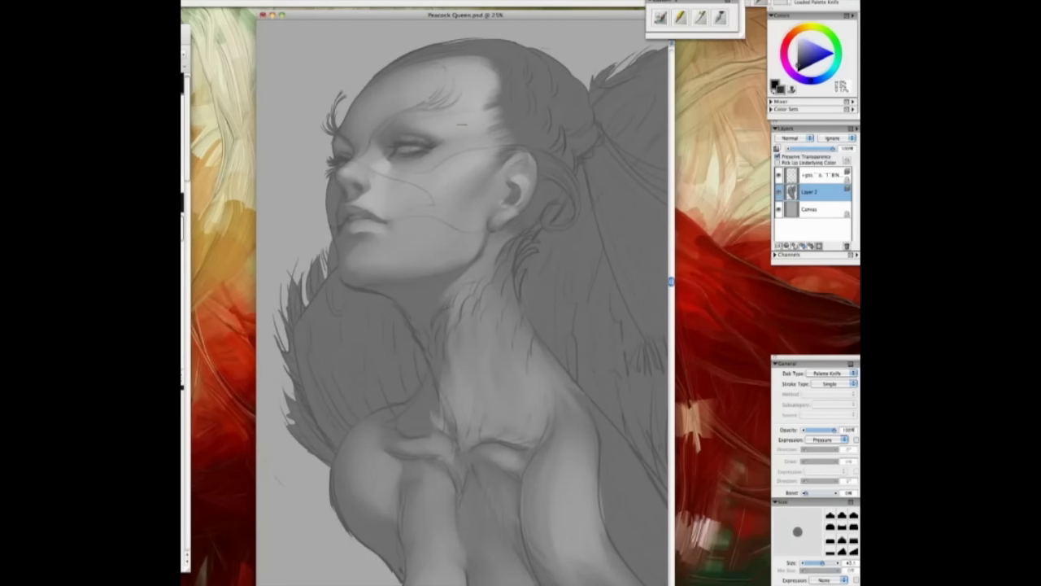
Paint dark upper and lower lashes around the near eye with a very small brush
{"action": "key", "text": "Tab"}
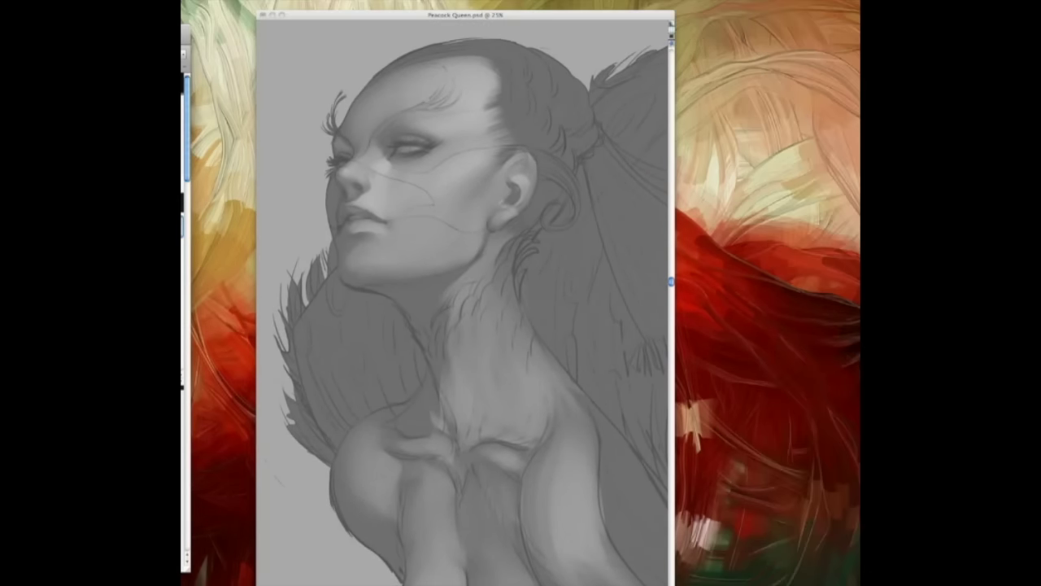
{"action": "key", "text": "Tab"}
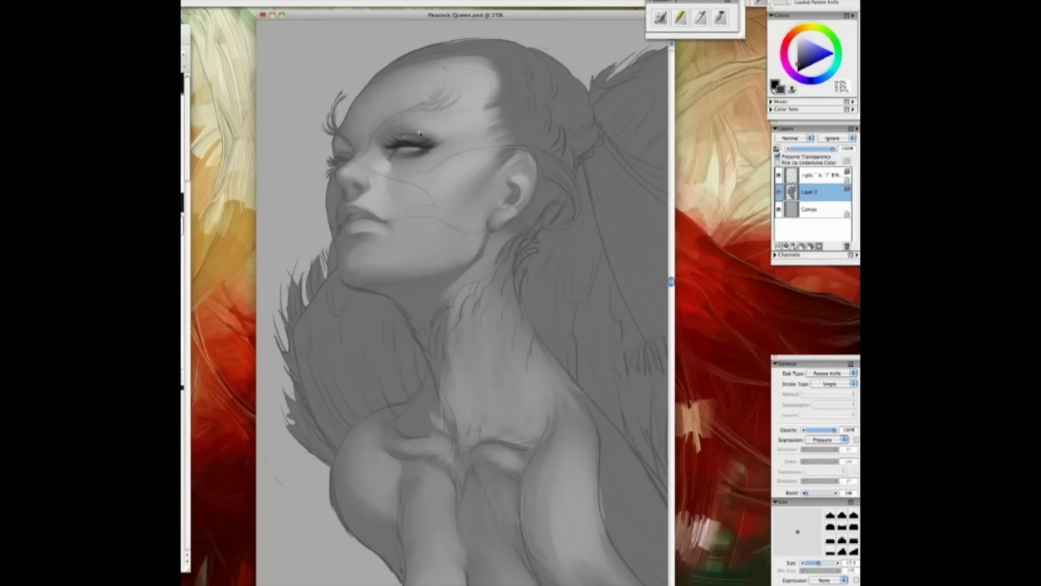
{"action": "scroll", "coordinate": [425, 150], "scroll_direction": "up", "scroll_amount": 1}
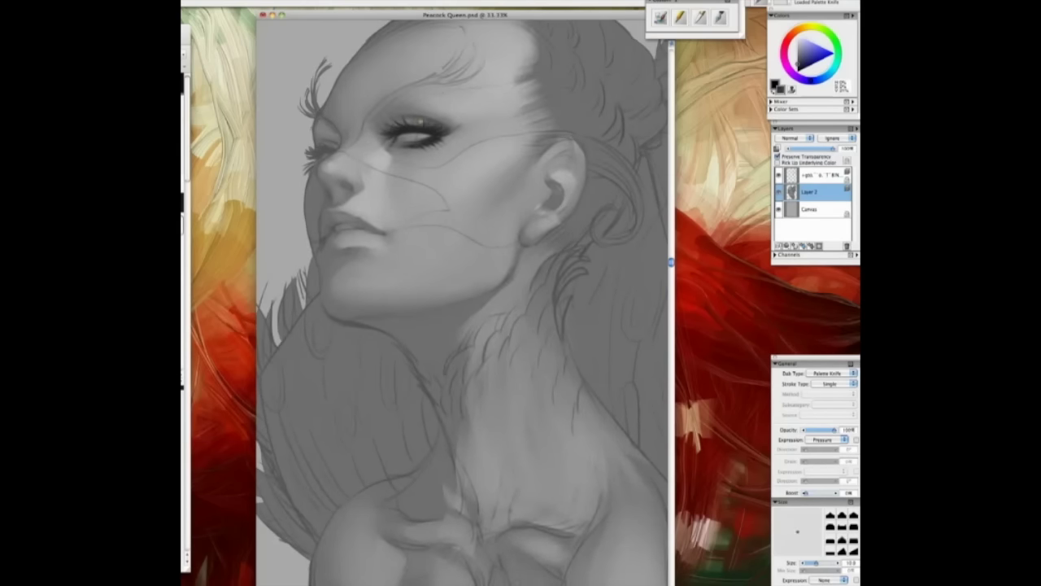
{"action": "scroll", "coordinate": [394, 125], "scroll_direction": "left", "scroll_amount": 2}
{"action": "key", "text": "bracketleft"}
{"action": "key", "text": "bracketleft"}
{"action": "key", "text": "bracketleft"}
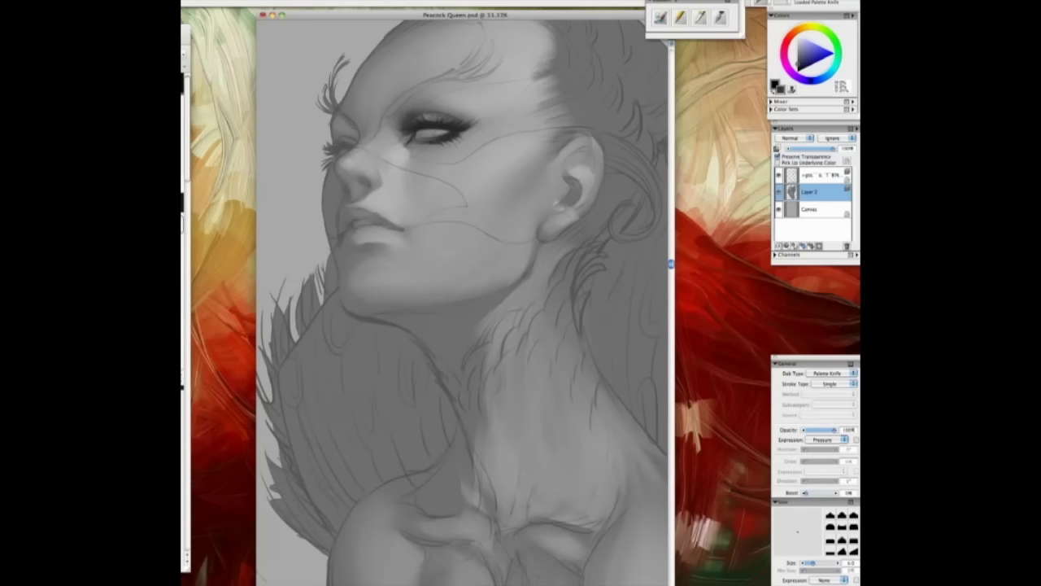
{"action": "key", "text": "bracketleft"}
{"action": "key", "text": "bracketleft"}
Darken the lips and mouth line and define the far eye, enlarging the brush for the broader shading
{"action": "mouse_move", "coordinate": [334, 250]}
{"action": "left_mouse_down"}
{"action": "mouse_move", "coordinate": [332, 207]}
{"action": "mouse_move", "coordinate": [335, 240]}
{"action": "mouse_move", "coordinate": [346, 209]}
{"action": "mouse_move", "coordinate": [379, 247]}
{"action": "left_mouse_up"}
{"action": "key", "text": "bracketright"}
{"action": "key", "text": "bracketright"}
{"action": "key", "text": "bracketright"}
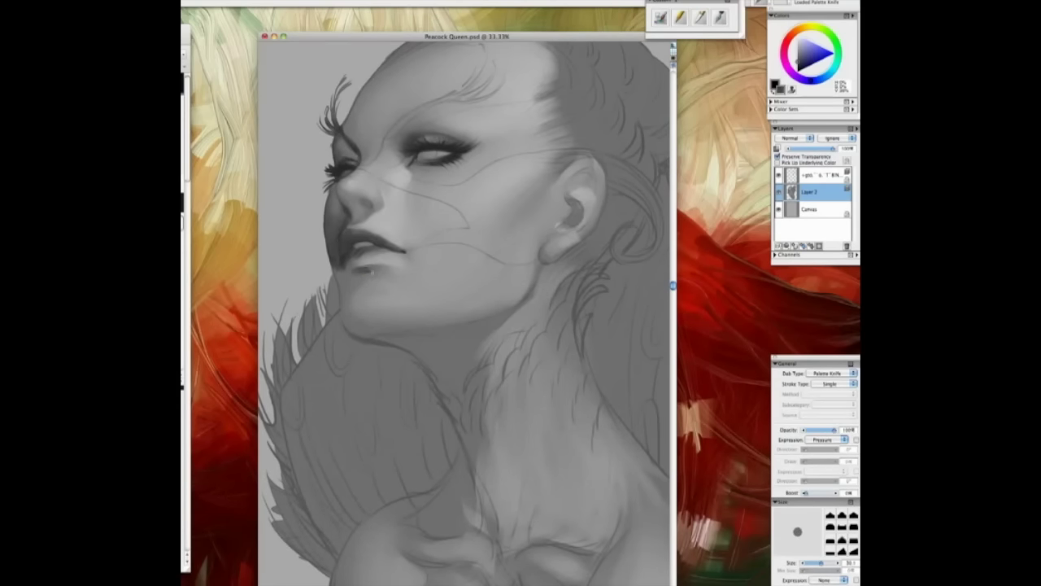
Paint a dark shadow beneath the jaw and a sweeping dark eyebrow with curled feathery tips
{"action": "key", "text": "super+minus"}
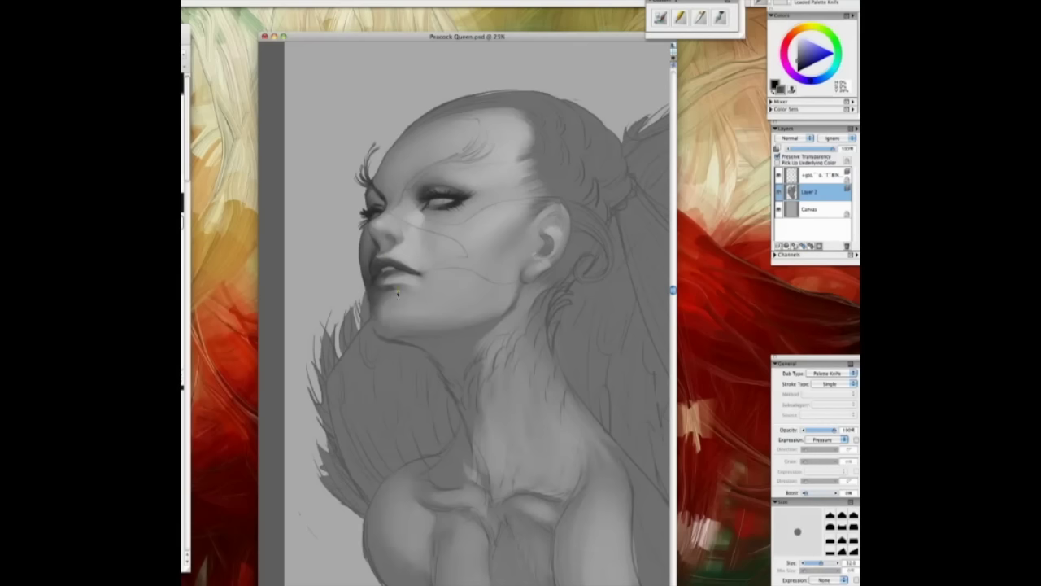
{"action": "mouse_move", "coordinate": [383, 336]}
{"action": "left_mouse_down"}
{"action": "mouse_move", "coordinate": [447, 348]}
{"action": "mouse_move", "coordinate": [476, 390]}
{"action": "left_mouse_up"}
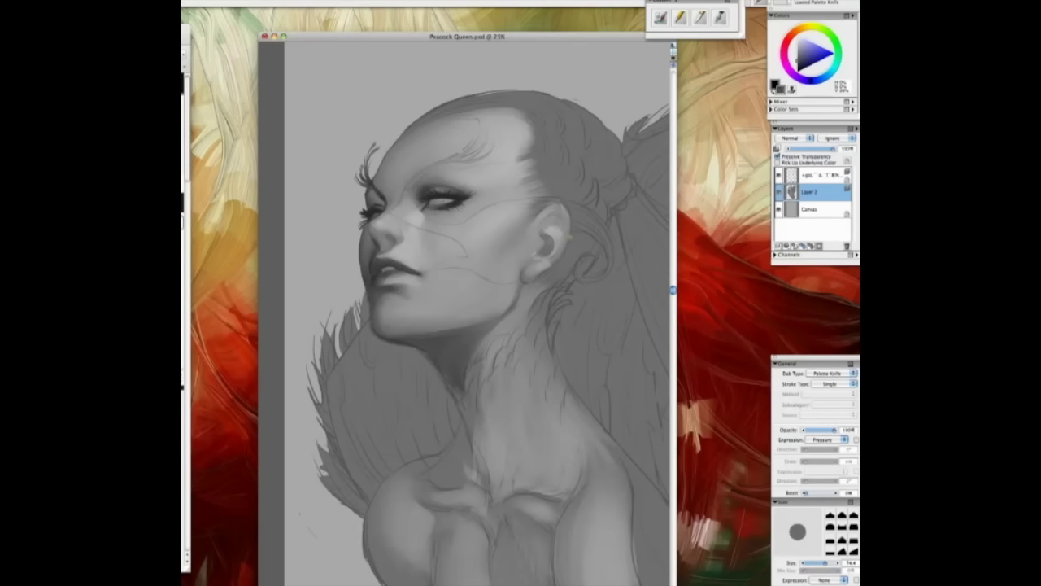
{"action": "left_click_drag", "start_coordinate": [447, 164], "coordinate": [478, 122]}
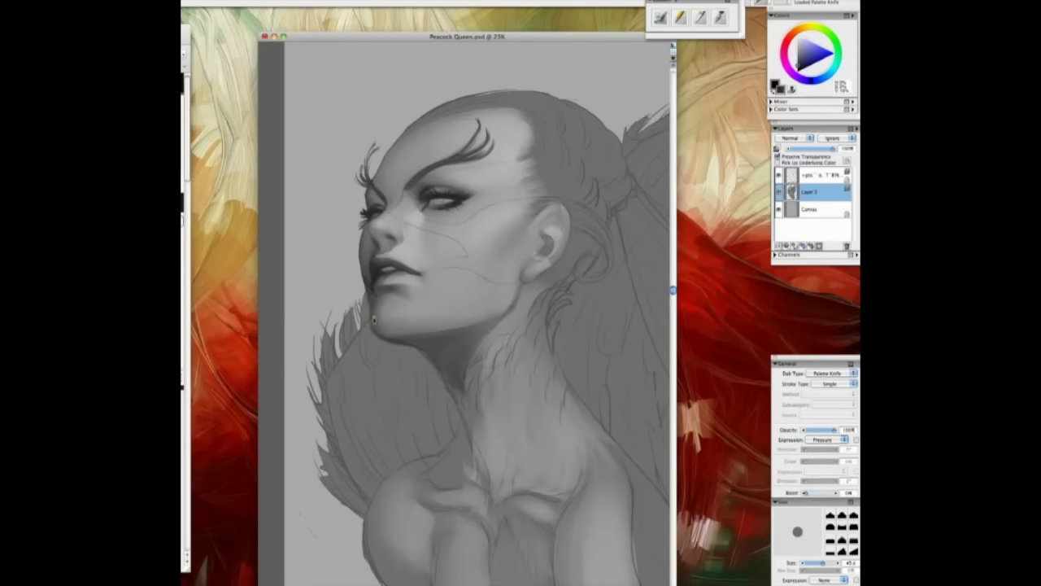
Deepen the shading around the lips and chin and strengthen the cast shadow on the neck
{"action": "left_click_drag", "start_coordinate": [417, 288], "coordinate": [388, 261]}
{"action": "scroll", "coordinate": [348, 196], "scroll_direction": "down", "scroll_amount": 3}
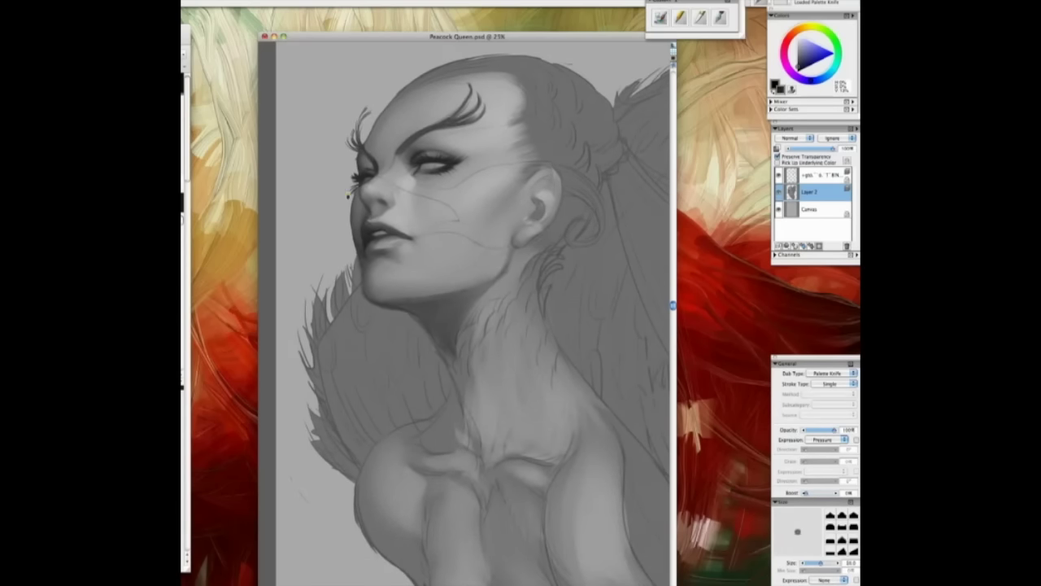
{"action": "left_click_drag", "start_coordinate": [400, 240], "coordinate": [386, 214]}
{"action": "key", "text": "Return"}
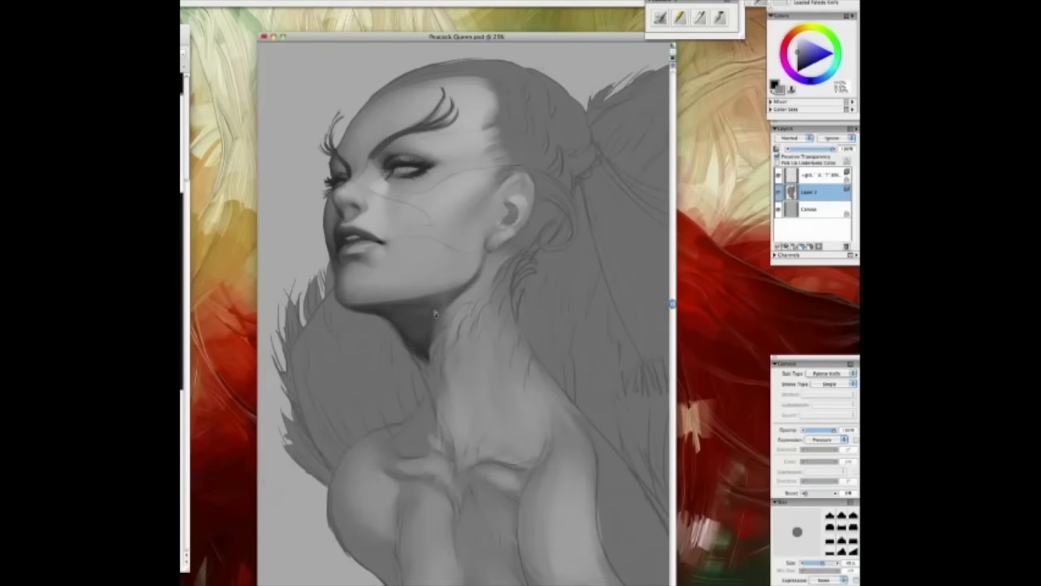
{"action": "key", "text": "super+minus"}
{"action": "left_click_drag", "start_coordinate": [446, 306], "coordinate": [435, 270]}
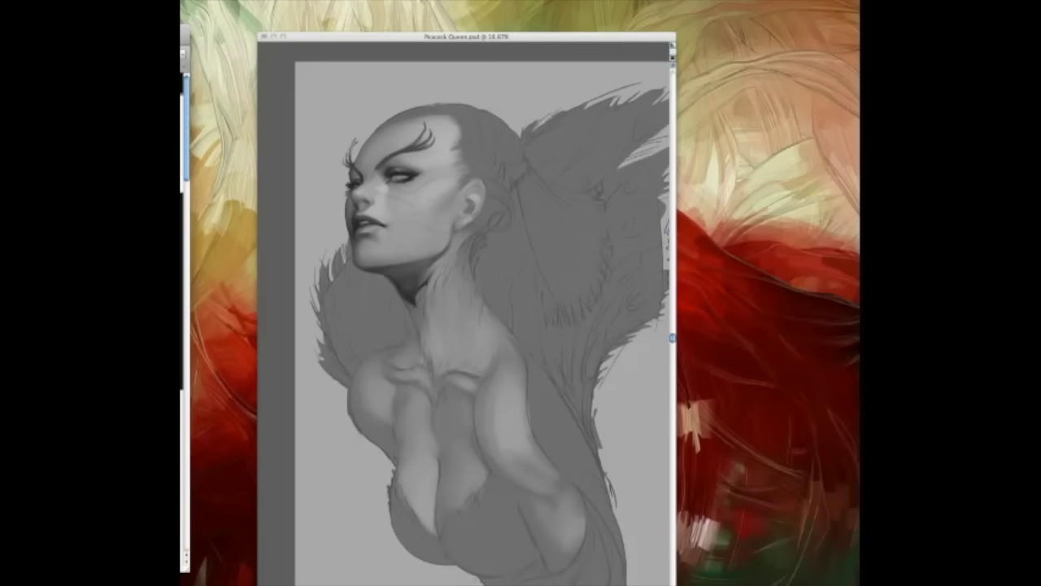
{"action": "left_click_drag", "start_coordinate": [460, 232], "coordinate": [452, 187]}
{"action": "left_click_drag", "start_coordinate": [512, 149], "coordinate": [499, 96]}
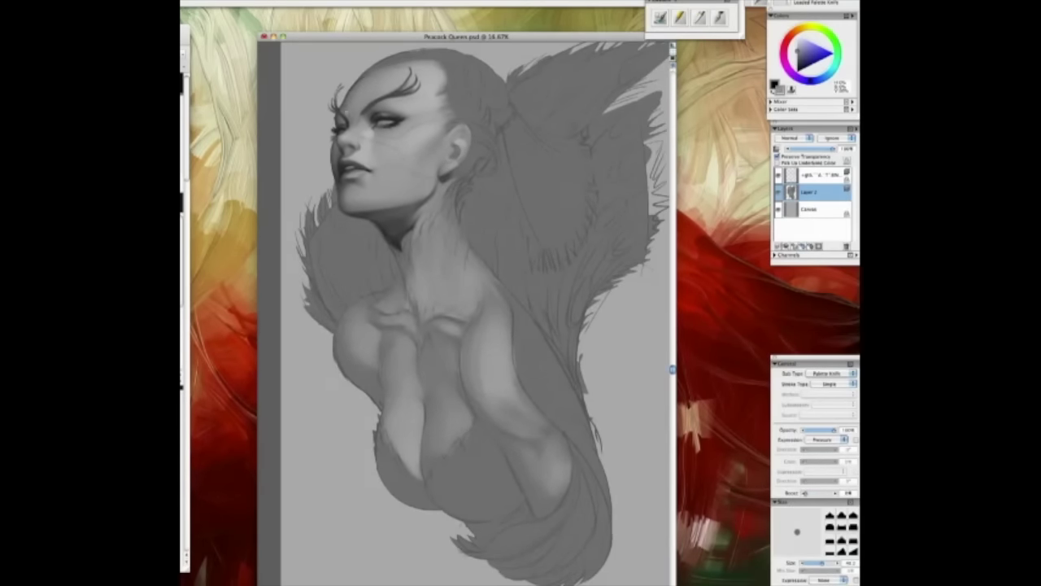
Paint dark hair along the hairline with a first braid and a curled lock behind the ear
{"action": "key", "text": "super+equal"}
{"action": "left_click_drag", "start_coordinate": [505, 244], "coordinate": [435, 268]}
{"action": "mouse_move", "coordinate": [374, 81]}
{"action": "left_mouse_down"}
{"action": "mouse_move", "coordinate": [496, 106]}
{"action": "mouse_move", "coordinate": [561, 195]}
{"action": "left_mouse_up"}
{"action": "mouse_move", "coordinate": [484, 147]}
{"action": "left_mouse_down"}
{"action": "mouse_move", "coordinate": [534, 167]}
{"action": "mouse_move", "coordinate": [514, 122]}
{"action": "mouse_move", "coordinate": [510, 173]}
{"action": "mouse_move", "coordinate": [535, 151]}
{"action": "mouse_move", "coordinate": [569, 252]}
{"action": "left_mouse_up"}
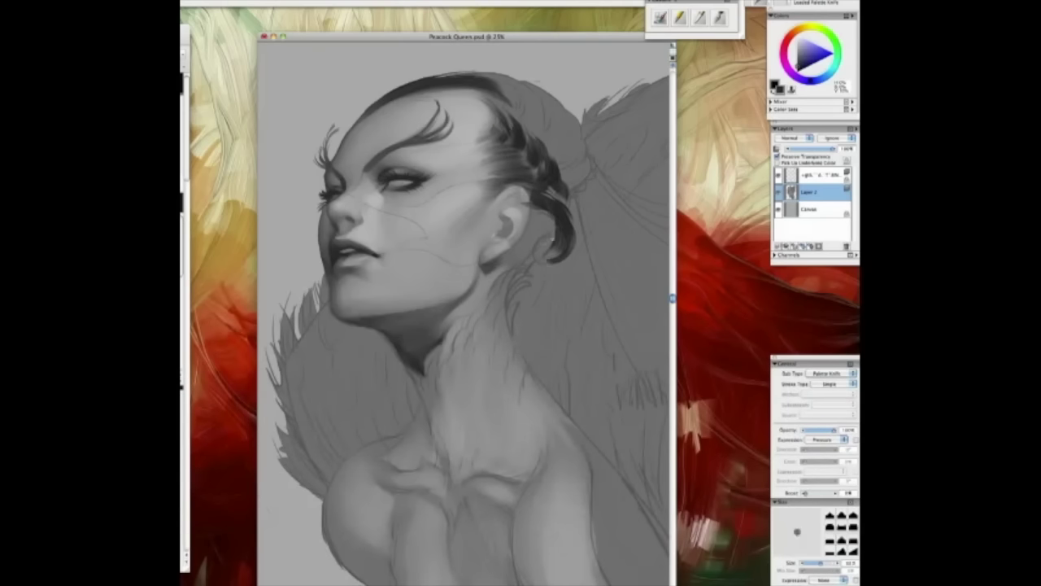
Fill the back of the head with dark woven braids forming a bun down to the nape
{"action": "left_click_drag", "start_coordinate": [528, 102], "coordinate": [573, 155]}
{"action": "mouse_move", "coordinate": [480, 77]}
{"action": "left_mouse_down"}
{"action": "mouse_move", "coordinate": [589, 151]}
{"action": "mouse_move", "coordinate": [595, 189]}
{"action": "mouse_move", "coordinate": [520, 91]}
{"action": "left_mouse_up"}
{"action": "left_click_drag", "start_coordinate": [517, 184], "coordinate": [569, 203]}
{"action": "left_click_drag", "start_coordinate": [488, 325], "coordinate": [491, 281]}
{"action": "mouse_move", "coordinate": [500, 191]}
{"action": "left_mouse_down"}
{"action": "mouse_move", "coordinate": [547, 232]}
{"action": "mouse_move", "coordinate": [532, 190]}
{"action": "left_mouse_up"}
{"action": "key", "text": "super+minus"}
{"action": "key", "text": "Tab"}
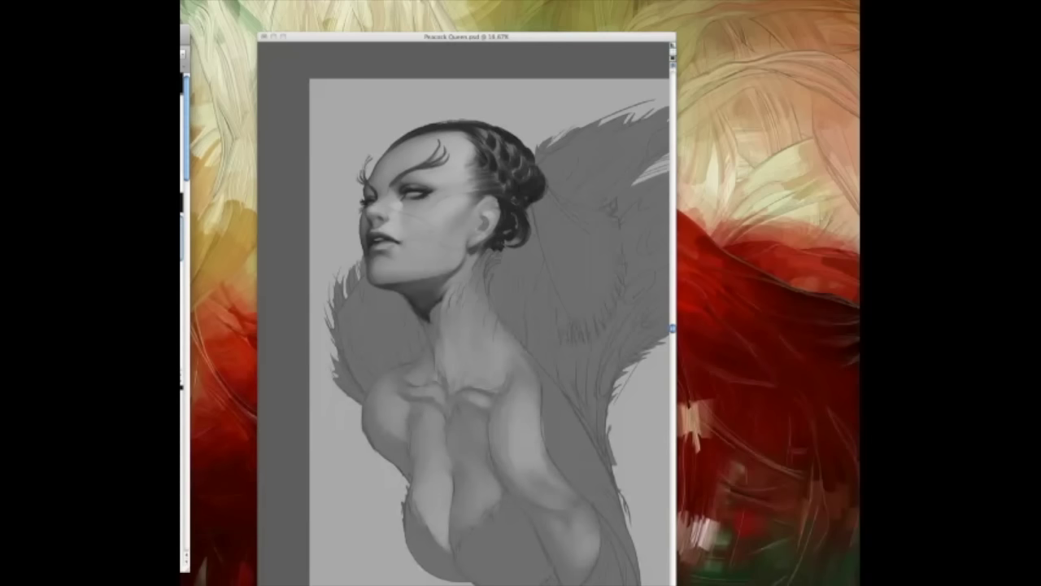
{"action": "key", "text": "Tab"}
Paint dark feather textures over the side of the neck, collarbones, upper chest and far shoulder
{"action": "scroll", "coordinate": [488, 162], "scroll_direction": "down", "scroll_amount": 2}
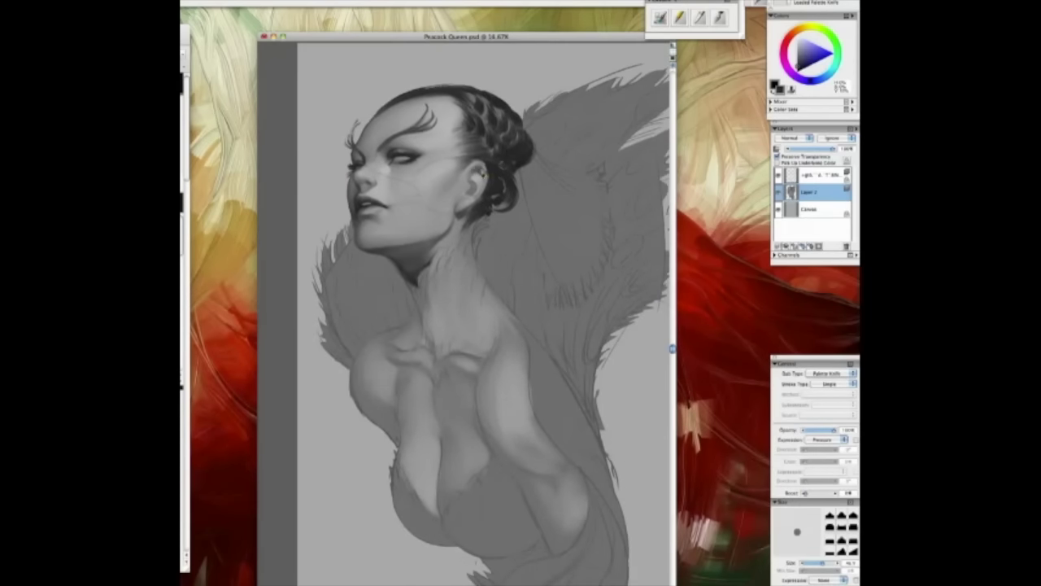
{"action": "scroll", "coordinate": [501, 204], "scroll_direction": "down", "scroll_amount": 3}
{"action": "scroll", "coordinate": [501, 204], "scroll_direction": "left", "scroll_amount": 1}
{"action": "mouse_move", "coordinate": [501, 205]}
{"action": "left_mouse_down"}
{"action": "mouse_move", "coordinate": [513, 264]}
{"action": "mouse_move", "coordinate": [453, 254]}
{"action": "mouse_move", "coordinate": [483, 276]}
{"action": "mouse_move", "coordinate": [441, 267]}
{"action": "mouse_move", "coordinate": [467, 285]}
{"action": "mouse_move", "coordinate": [452, 271]}
{"action": "mouse_move", "coordinate": [473, 325]}
{"action": "mouse_move", "coordinate": [427, 324]}
{"action": "mouse_move", "coordinate": [388, 355]}
{"action": "mouse_move", "coordinate": [416, 309]}
{"action": "mouse_move", "coordinate": [448, 357]}
{"action": "left_mouse_up"}
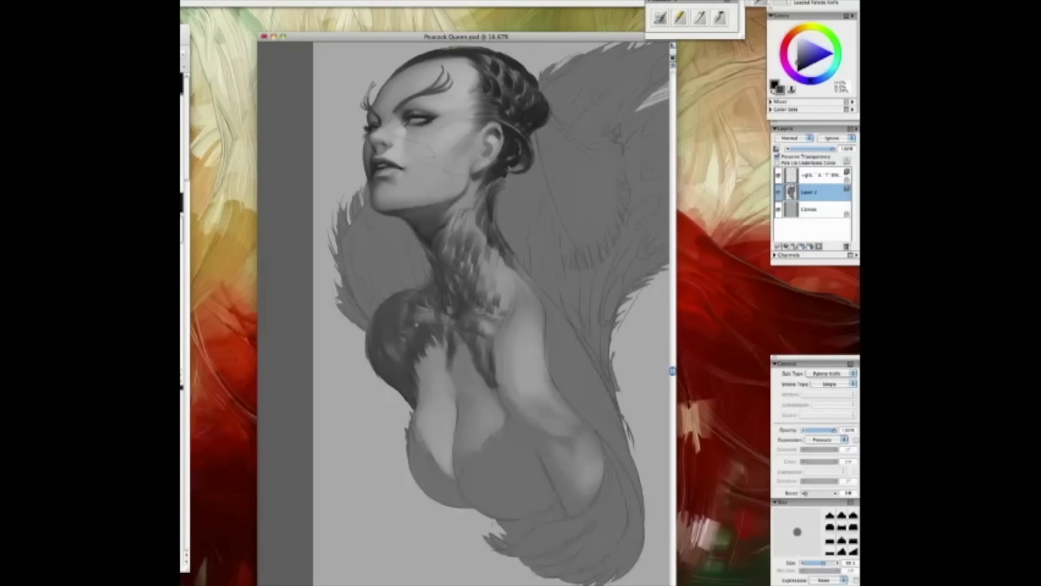
Paint long feather strands over the near shoulder and upper arm and darken the front of the neck
{"action": "mouse_move", "coordinate": [502, 314]}
{"action": "left_mouse_down"}
{"action": "mouse_move", "coordinate": [570, 443]}
{"action": "mouse_move", "coordinate": [543, 377]}
{"action": "mouse_move", "coordinate": [548, 331]}
{"action": "mouse_move", "coordinate": [545, 345]}
{"action": "mouse_move", "coordinate": [470, 209]}
{"action": "mouse_move", "coordinate": [486, 195]}
{"action": "mouse_move", "coordinate": [492, 228]}
{"action": "left_mouse_up"}
{"action": "left_click_drag", "start_coordinate": [492, 287], "coordinate": [503, 284]}
{"action": "mouse_move", "coordinate": [465, 244]}
{"action": "left_mouse_down"}
{"action": "mouse_move", "coordinate": [476, 313]}
{"action": "mouse_move", "coordinate": [431, 236]}
{"action": "left_mouse_up"}
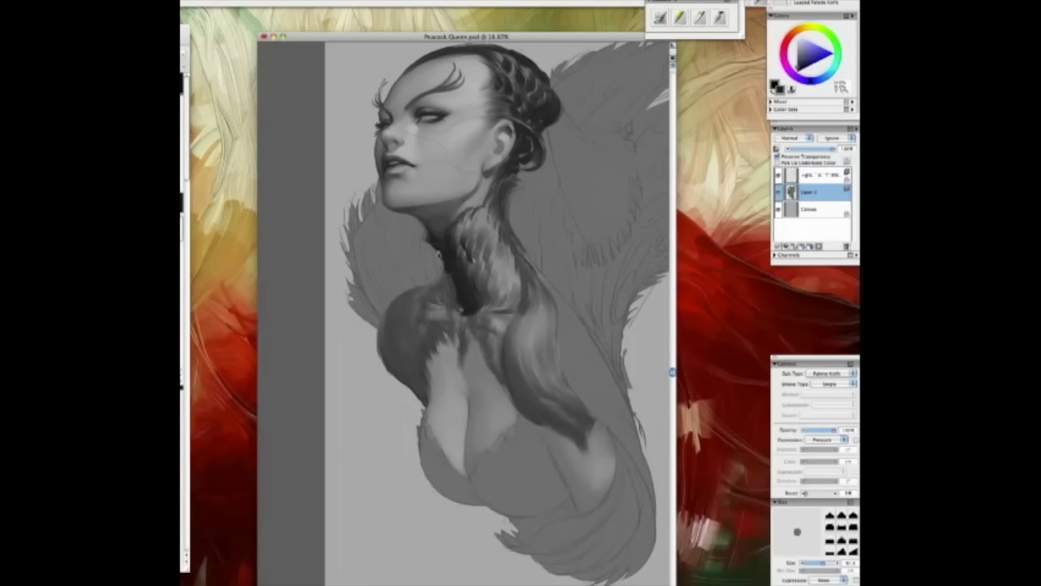
Deepen the dark feather shading on the throat, upper chest and far shoulder
{"action": "left_click_drag", "start_coordinate": [455, 268], "coordinate": [464, 257]}
{"action": "mouse_move", "coordinate": [476, 305]}
{"action": "left_mouse_down"}
{"action": "mouse_move", "coordinate": [498, 328]}
{"action": "mouse_move", "coordinate": [505, 301]}
{"action": "mouse_move", "coordinate": [407, 374]}
{"action": "mouse_move", "coordinate": [439, 309]}
{"action": "mouse_move", "coordinate": [447, 358]}
{"action": "mouse_move", "coordinate": [416, 293]}
{"action": "mouse_move", "coordinate": [452, 262]}
{"action": "mouse_move", "coordinate": [457, 301]}
{"action": "left_mouse_up"}
{"action": "mouse_move", "coordinate": [413, 358]}
{"action": "left_mouse_down"}
{"action": "mouse_move", "coordinate": [394, 321]}
{"action": "mouse_move", "coordinate": [448, 272]}
{"action": "mouse_move", "coordinate": [465, 279]}
{"action": "mouse_move", "coordinate": [427, 293]}
{"action": "mouse_move", "coordinate": [424, 324]}
{"action": "mouse_move", "coordinate": [379, 302]}
{"action": "left_mouse_up"}
{"action": "mouse_move", "coordinate": [441, 333]}
{"action": "left_mouse_down"}
{"action": "mouse_move", "coordinate": [428, 369]}
{"action": "mouse_move", "coordinate": [462, 325]}
{"action": "mouse_move", "coordinate": [454, 308]}
{"action": "mouse_move", "coordinate": [470, 322]}
{"action": "mouse_move", "coordinate": [451, 344]}
{"action": "mouse_move", "coordinate": [446, 327]}
{"action": "mouse_move", "coordinate": [405, 317]}
{"action": "mouse_move", "coordinate": [457, 358]}
{"action": "mouse_move", "coordinate": [424, 387]}
{"action": "mouse_move", "coordinate": [433, 340]}
{"action": "left_mouse_up"}
Shade the skin of the chest and cleavage, alternating between a larger and a smaller brush
{"action": "key", "text": "]"}
{"action": "key", "text": "]"}
{"action": "key", "text": "]"}
{"action": "key", "text": "Tab"}
{"action": "key", "text": "Tab"}
{"action": "mouse_move", "coordinate": [439, 405]}
{"action": "left_mouse_down"}
{"action": "mouse_move", "coordinate": [440, 466]}
{"action": "mouse_move", "coordinate": [443, 456]}
{"action": "left_mouse_up"}
{"action": "key", "text": "["}
{"action": "key", "text": "["}
{"action": "key", "text": "["}
{"action": "key", "text": "Tab"}
{"action": "key", "text": "Tab"}
{"action": "left_click_drag", "start_coordinate": [401, 379], "coordinate": [402, 417]}
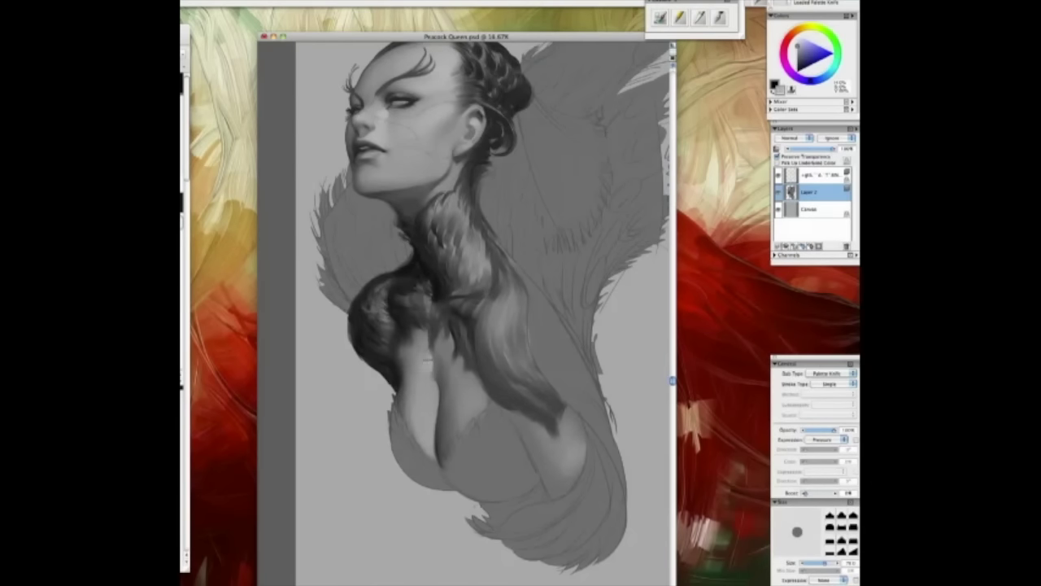
Strengthen the shadow between the breasts and round out the form of their lower contours
{"action": "mouse_move", "coordinate": [439, 409]}
{"action": "left_mouse_down"}
{"action": "mouse_move", "coordinate": [443, 438]}
{"action": "mouse_move", "coordinate": [440, 463]}
{"action": "mouse_move", "coordinate": [415, 464]}
{"action": "left_mouse_up"}
{"action": "key", "text": "]"}
{"action": "key", "text": "]"}
{"action": "key", "text": "["}
{"action": "key", "text": "["}
{"action": "key", "text": "Tab"}
{"action": "key", "text": "Tab"}
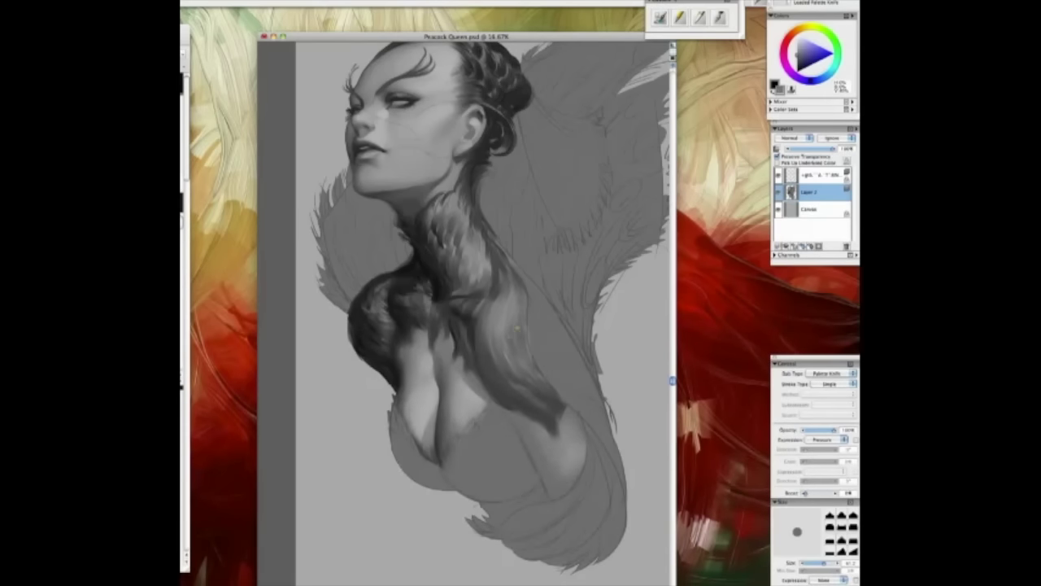
Paint dark feathers over the lower halves of both breasts as a ragged-edged bodice
{"action": "left_click_drag", "start_coordinate": [480, 371], "coordinate": [474, 386]}
{"action": "key", "text": "Tab"}
{"action": "key", "text": "Tab"}
{"action": "left_click_drag", "start_coordinate": [408, 421], "coordinate": [386, 489]}
{"action": "left_click_drag", "start_coordinate": [443, 433], "coordinate": [392, 501]}
{"action": "mouse_move", "coordinate": [401, 411]}
{"action": "left_mouse_down"}
{"action": "mouse_move", "coordinate": [412, 460]}
{"action": "mouse_move", "coordinate": [439, 498]}
{"action": "left_mouse_up"}
{"action": "key", "text": "]"}
{"action": "left_click_drag", "start_coordinate": [459, 435], "coordinate": [446, 508]}
{"action": "mouse_move", "coordinate": [480, 420]}
{"action": "left_mouse_down"}
{"action": "mouse_move", "coordinate": [449, 504]}
{"action": "mouse_move", "coordinate": [483, 509]}
{"action": "mouse_move", "coordinate": [537, 494]}
{"action": "mouse_move", "coordinate": [452, 498]}
{"action": "left_mouse_up"}
{"action": "mouse_move", "coordinate": [536, 470]}
{"action": "left_mouse_down"}
{"action": "mouse_move", "coordinate": [495, 493]}
{"action": "mouse_move", "coordinate": [443, 489]}
{"action": "left_mouse_up"}
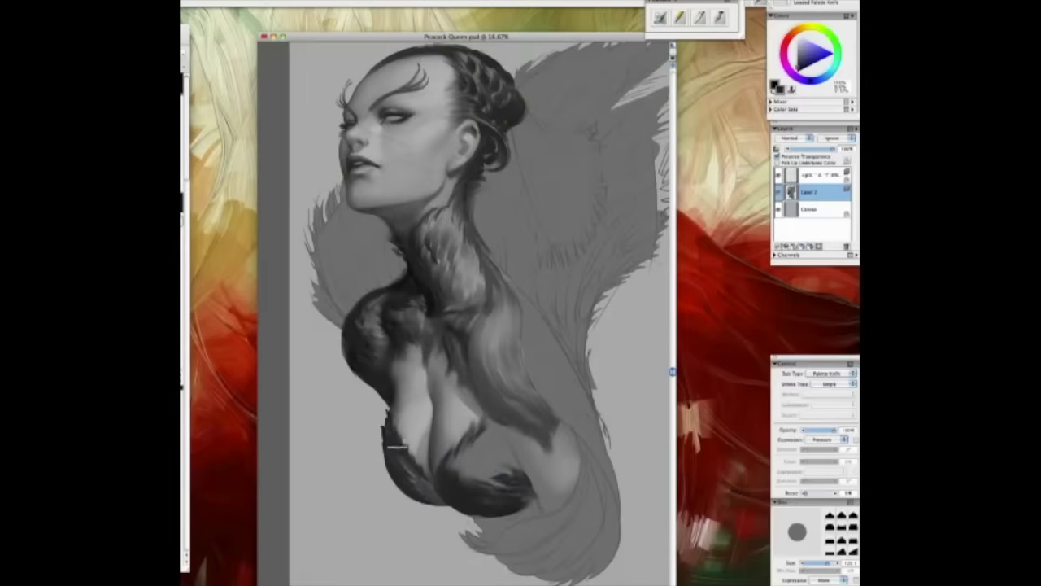
Extend the dark feathers over the near breast, the side of the torso and the upper arm
{"action": "left_click_drag", "start_coordinate": [521, 433], "coordinate": [466, 477]}
{"action": "mouse_move", "coordinate": [533, 376]}
{"action": "left_mouse_down"}
{"action": "mouse_move", "coordinate": [493, 431]}
{"action": "mouse_move", "coordinate": [537, 374]}
{"action": "mouse_move", "coordinate": [488, 358]}
{"action": "mouse_move", "coordinate": [539, 496]}
{"action": "mouse_move", "coordinate": [569, 439]}
{"action": "mouse_move", "coordinate": [576, 492]}
{"action": "mouse_move", "coordinate": [506, 428]}
{"action": "mouse_move", "coordinate": [518, 518]}
{"action": "left_mouse_up"}
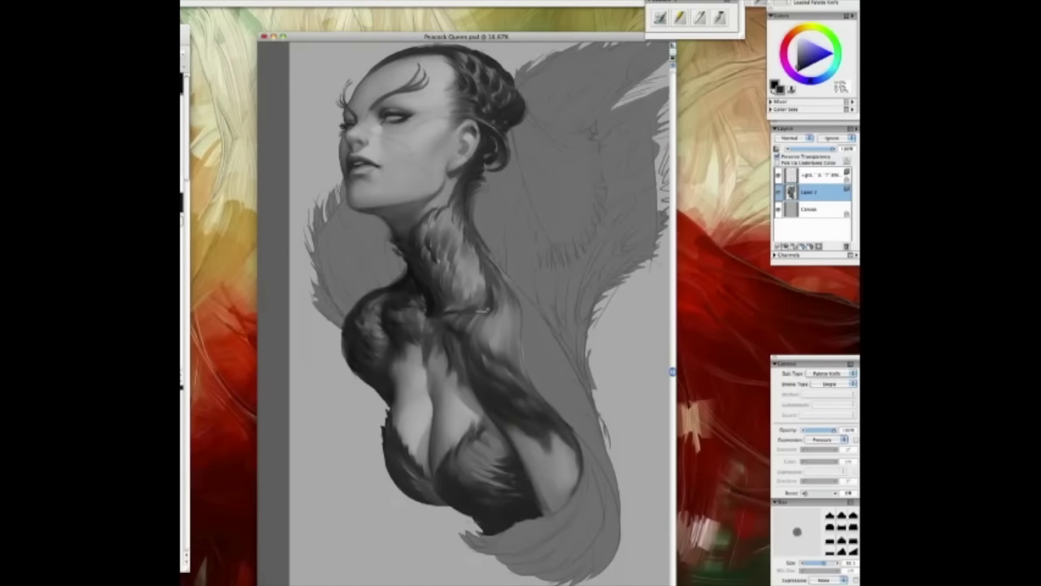
{"action": "mouse_move", "coordinate": [480, 309]}
{"action": "left_mouse_down"}
{"action": "mouse_move", "coordinate": [485, 346]}
{"action": "mouse_move", "coordinate": [511, 358]}
{"action": "mouse_move", "coordinate": [498, 335]}
{"action": "left_mouse_up"}
{"action": "mouse_move", "coordinate": [449, 202]}
{"action": "left_mouse_down"}
{"action": "mouse_move", "coordinate": [440, 218]}
{"action": "mouse_move", "coordinate": [445, 192]}
{"action": "mouse_move", "coordinate": [431, 185]}
{"action": "left_mouse_up"}
{"action": "key", "text": "Tab"}
{"action": "key", "text": "Tab"}
Paint flowing dark feathers across the base of the bust, wrapping beneath the arm
{"action": "mouse_move", "coordinate": [486, 276]}
{"action": "left_mouse_down"}
{"action": "mouse_move", "coordinate": [504, 374]}
{"action": "mouse_move", "coordinate": [506, 340]}
{"action": "left_mouse_up"}
{"action": "mouse_move", "coordinate": [445, 488]}
{"action": "left_mouse_down"}
{"action": "mouse_move", "coordinate": [569, 504]}
{"action": "mouse_move", "coordinate": [514, 530]}
{"action": "mouse_move", "coordinate": [545, 488]}
{"action": "mouse_move", "coordinate": [569, 553]}
{"action": "mouse_move", "coordinate": [505, 534]}
{"action": "mouse_move", "coordinate": [472, 543]}
{"action": "left_mouse_up"}
{"action": "left_click_drag", "start_coordinate": [555, 491], "coordinate": [525, 528]}
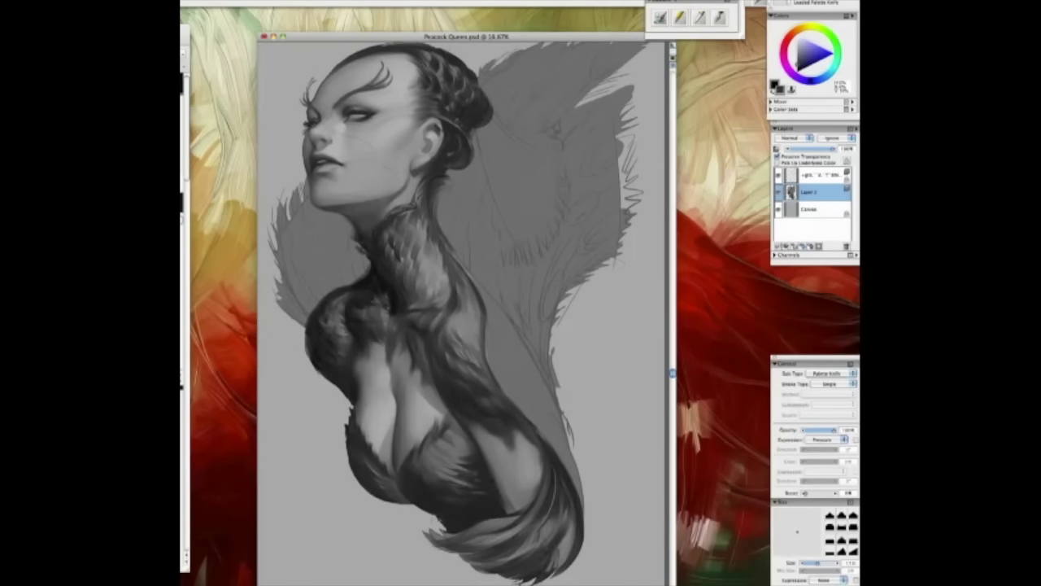
Cover the back and outer arm with long dark feather strands flowing down from the neck
{"action": "left_click_drag", "start_coordinate": [480, 283], "coordinate": [517, 406]}
{"action": "left_click_drag", "start_coordinate": [521, 351], "coordinate": [561, 451]}
{"action": "mouse_move", "coordinate": [541, 403]}
{"action": "left_mouse_down"}
{"action": "mouse_move", "coordinate": [573, 504]}
{"action": "mouse_move", "coordinate": [520, 346]}
{"action": "left_mouse_up"}
{"action": "mouse_move", "coordinate": [528, 309]}
{"action": "left_mouse_down"}
{"action": "mouse_move", "coordinate": [537, 374]}
{"action": "mouse_move", "coordinate": [520, 394]}
{"action": "mouse_move", "coordinate": [579, 512]}
{"action": "mouse_move", "coordinate": [508, 528]}
{"action": "left_mouse_up"}
{"action": "left_click_drag", "start_coordinate": [482, 227], "coordinate": [488, 239]}
{"action": "left_click_drag", "start_coordinate": [401, 219], "coordinate": [407, 232]}
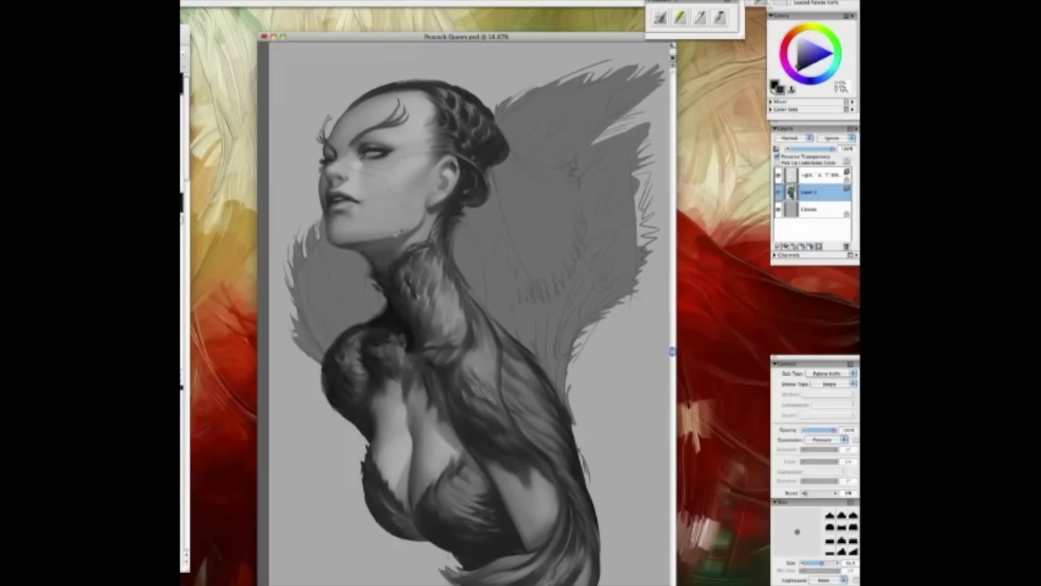
{"action": "left_click_drag", "start_coordinate": [323, 311], "coordinate": [329, 323]}
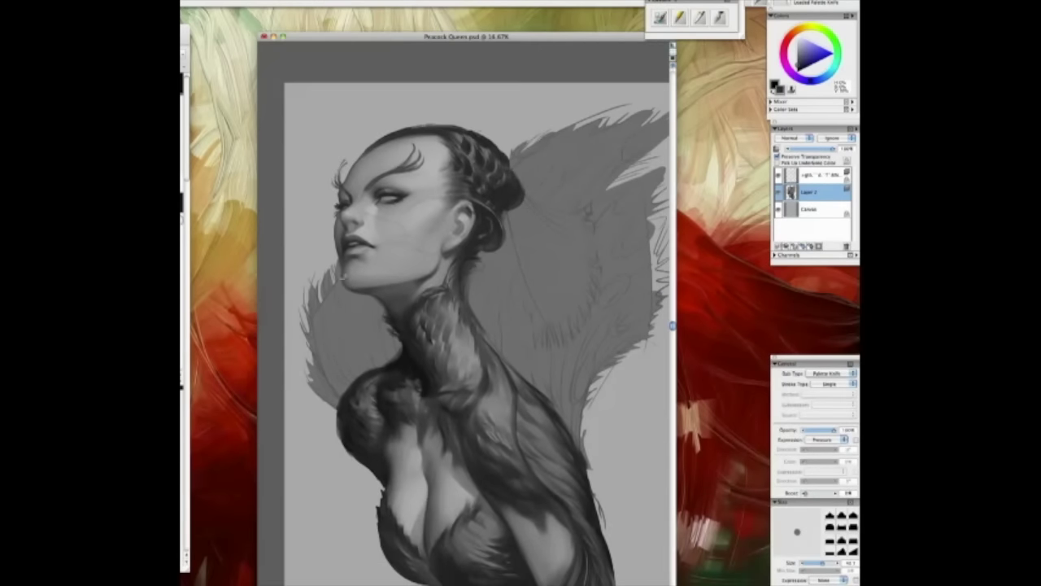
{"action": "left_click_drag", "start_coordinate": [407, 244], "coordinate": [386, 224]}
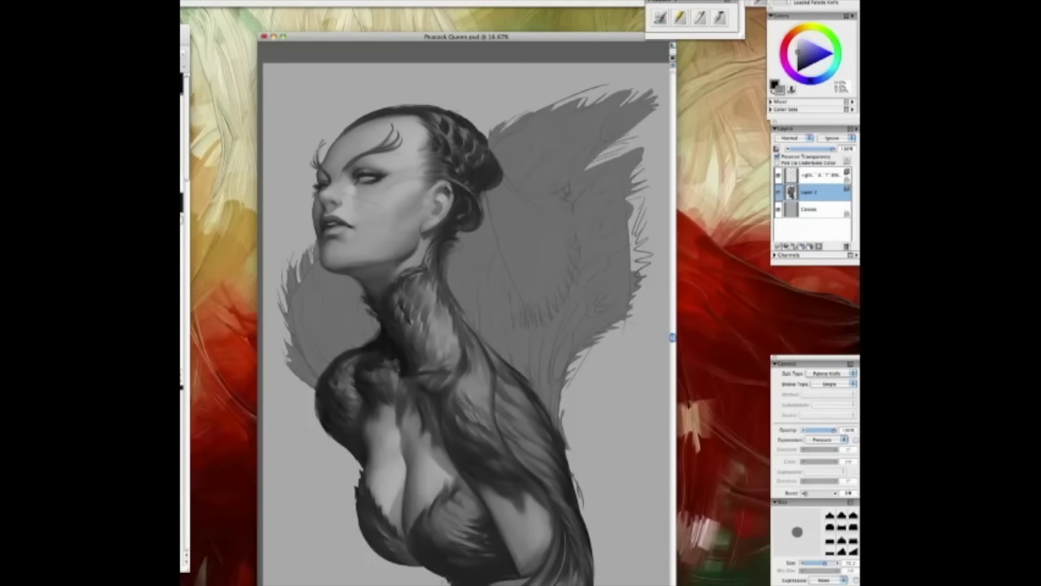
Paint the feathered collar behind the far shoulder with dark textured strokes and spiky edges below the chin
{"action": "key", "text": "Tab"}
{"action": "key", "text": "Tab"}
{"action": "left_click_drag", "start_coordinate": [541, 236], "coordinate": [535, 198]}
{"action": "left_click_drag", "start_coordinate": [375, 243], "coordinate": [358, 297]}
{"action": "left_click_drag", "start_coordinate": [311, 236], "coordinate": [284, 338]}
{"action": "mouse_move", "coordinate": [302, 254]}
{"action": "left_mouse_down"}
{"action": "mouse_move", "coordinate": [338, 203]}
{"action": "mouse_move", "coordinate": [358, 257]}
{"action": "mouse_move", "coordinate": [307, 293]}
{"action": "mouse_move", "coordinate": [352, 298]}
{"action": "mouse_move", "coordinate": [323, 276]}
{"action": "left_mouse_up"}
{"action": "key", "text": "bracketleft"}
{"action": "key", "text": "bracketleft"}
{"action": "key", "text": "bracketleft"}
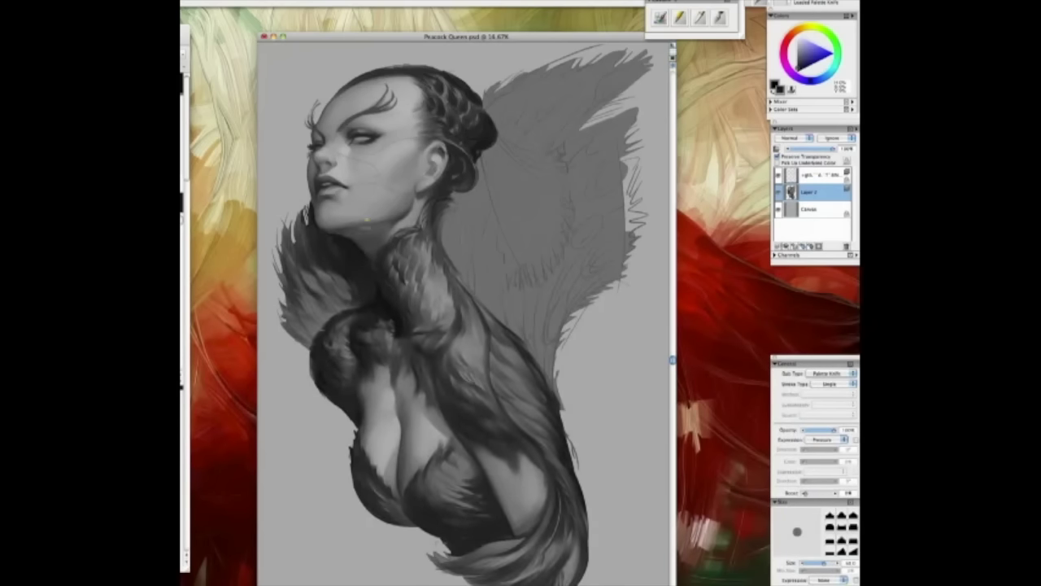
{"action": "left_click_drag", "start_coordinate": [315, 204], "coordinate": [295, 259]}
{"action": "key", "text": "Tab"}
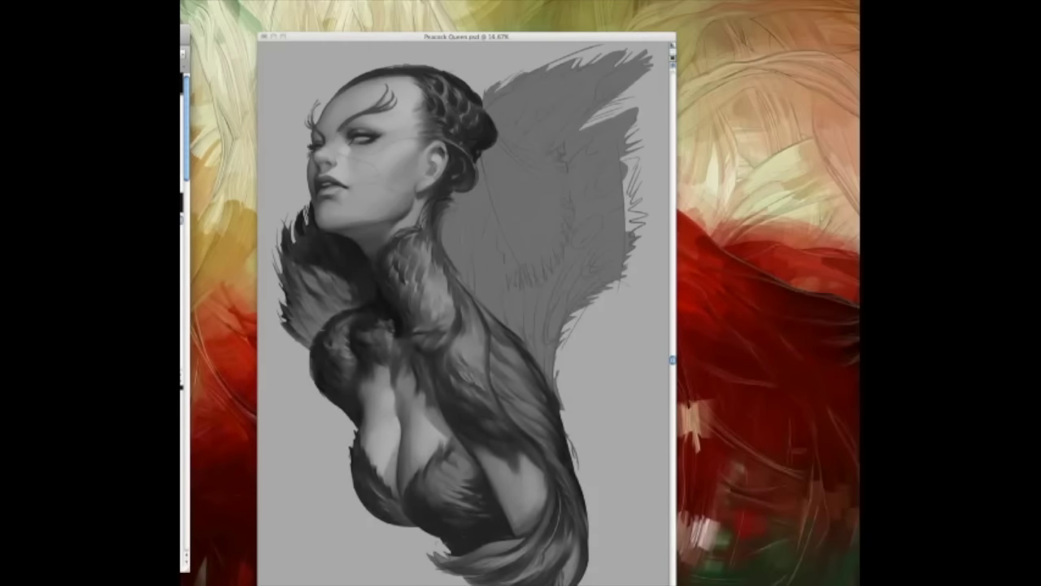
{"action": "key", "text": "Tab"}
{"action": "left_click_drag", "start_coordinate": [325, 280], "coordinate": [291, 346]}
Fill the large feathered wing behind the figure with dark strokes along its lower, outer and upper edges
{"action": "mouse_move", "coordinate": [561, 382]}
{"action": "left_mouse_down"}
{"action": "mouse_move", "coordinate": [626, 260]}
{"action": "mouse_move", "coordinate": [480, 382]}
{"action": "left_mouse_up"}
{"action": "left_click_drag", "start_coordinate": [622, 207], "coordinate": [541, 333]}
{"action": "left_click_drag", "start_coordinate": [553, 269], "coordinate": [525, 391]}
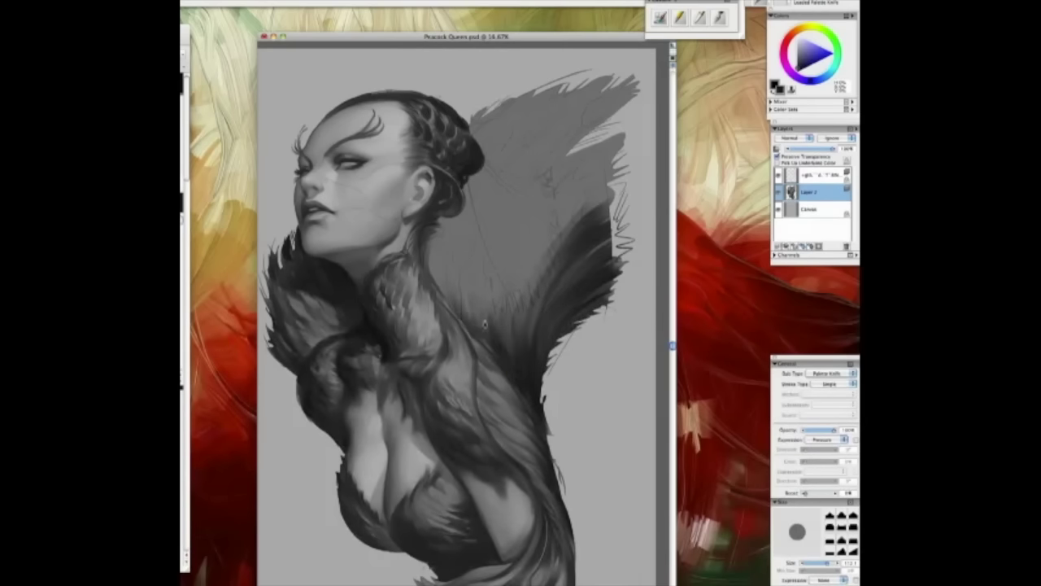
{"action": "left_click_drag", "start_coordinate": [459, 350], "coordinate": [622, 142]}
{"action": "left_click_drag", "start_coordinate": [602, 248], "coordinate": [541, 338]}
{"action": "left_click_drag", "start_coordinate": [602, 162], "coordinate": [488, 114]}
{"action": "mouse_move", "coordinate": [635, 77]}
{"action": "left_mouse_down"}
{"action": "mouse_move", "coordinate": [512, 122]}
{"action": "mouse_move", "coordinate": [570, 138]}
{"action": "left_mouse_up"}
{"action": "mouse_move", "coordinate": [622, 163]}
{"action": "left_mouse_down"}
{"action": "mouse_move", "coordinate": [575, 253]}
{"action": "mouse_move", "coordinate": [476, 315]}
{"action": "left_mouse_up"}
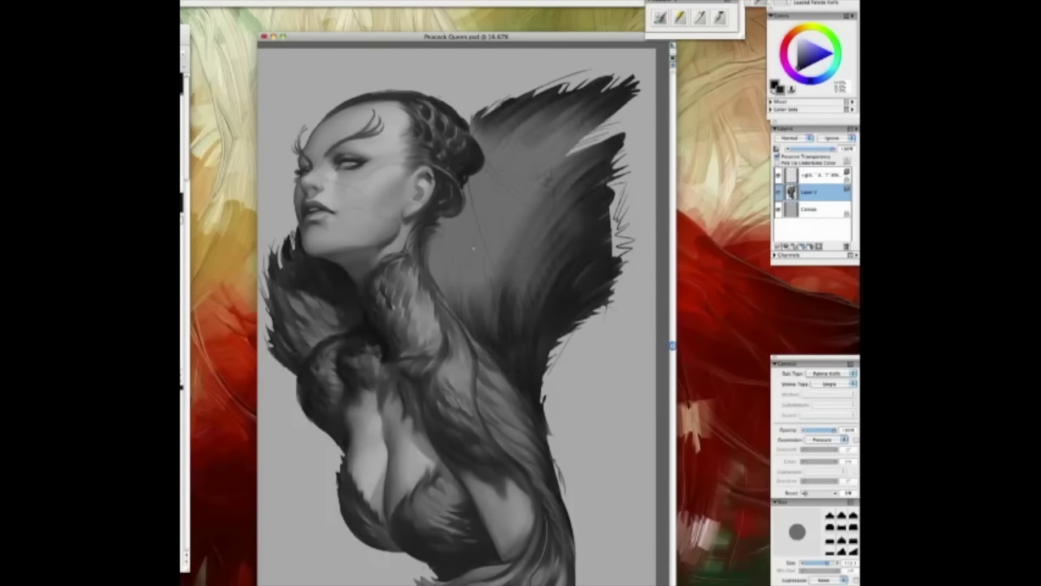
Darken the inner area of the wing between the neck, back and bun with soft strokes
{"action": "left_click_drag", "start_coordinate": [496, 232], "coordinate": [439, 326]}
{"action": "left_click_drag", "start_coordinate": [553, 277], "coordinate": [460, 330]}
{"action": "mouse_move", "coordinate": [535, 189]}
{"action": "left_mouse_down"}
{"action": "mouse_move", "coordinate": [520, 122]}
{"action": "mouse_move", "coordinate": [496, 146]}
{"action": "left_mouse_up"}
{"action": "key", "text": "Tab"}
{"action": "key", "text": "Tab"}
{"action": "left_click_drag", "start_coordinate": [480, 288], "coordinate": [444, 333]}
{"action": "left_click_drag", "start_coordinate": [541, 256], "coordinate": [488, 335]}
{"action": "key", "text": "bracketleft"}
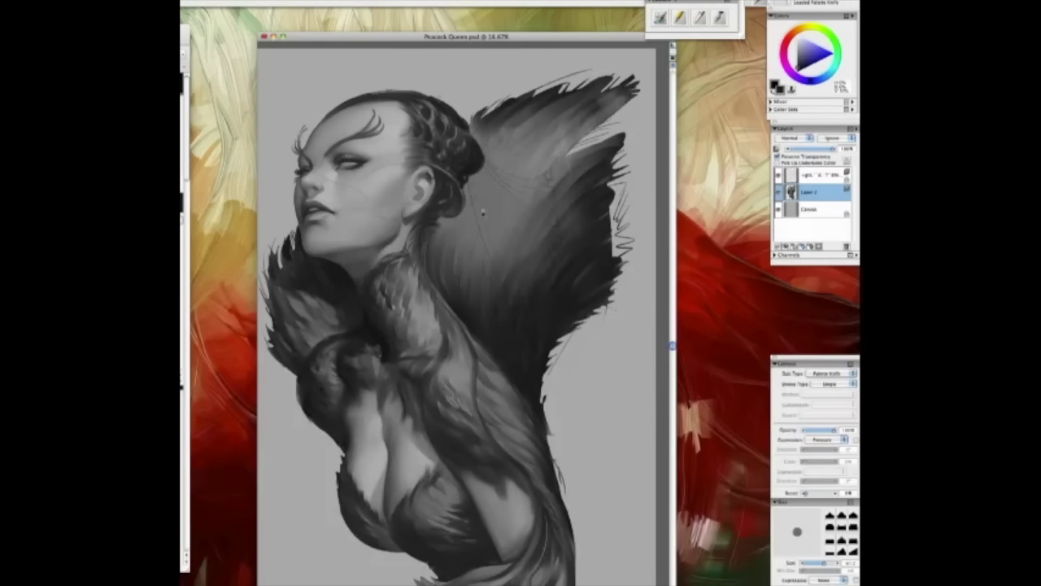
Paint a fan-shaped form behind the bun with radiating light folds and a dark scalloped outer edge
{"action": "left_click_drag", "start_coordinate": [481, 173], "coordinate": [508, 269]}
{"action": "key", "text": "Tab"}
{"action": "key", "text": "Tab"}
{"action": "left_click_drag", "start_coordinate": [470, 183], "coordinate": [496, 251]}
{"action": "key", "text": "bracketright"}
{"action": "mouse_move", "coordinate": [472, 162]}
{"action": "left_mouse_down"}
{"action": "mouse_move", "coordinate": [504, 183]}
{"action": "mouse_move", "coordinate": [508, 286]}
{"action": "left_mouse_up"}
{"action": "key", "text": "bracketright"}
{"action": "mouse_move", "coordinate": [557, 174]}
{"action": "left_mouse_down"}
{"action": "mouse_move", "coordinate": [528, 223]}
{"action": "mouse_move", "coordinate": [513, 311]}
{"action": "left_mouse_up"}
{"action": "left_click_drag", "start_coordinate": [564, 209], "coordinate": [534, 286]}
{"action": "mouse_move", "coordinate": [488, 171]}
{"action": "left_mouse_down"}
{"action": "mouse_move", "coordinate": [468, 204]}
{"action": "mouse_move", "coordinate": [488, 254]}
{"action": "left_mouse_up"}
{"action": "left_click_drag", "start_coordinate": [520, 177], "coordinate": [498, 260]}
{"action": "left_click_drag", "start_coordinate": [514, 208], "coordinate": [492, 236]}
{"action": "left_click_drag", "start_coordinate": [522, 172], "coordinate": [490, 269]}
{"action": "key", "text": "Tab"}
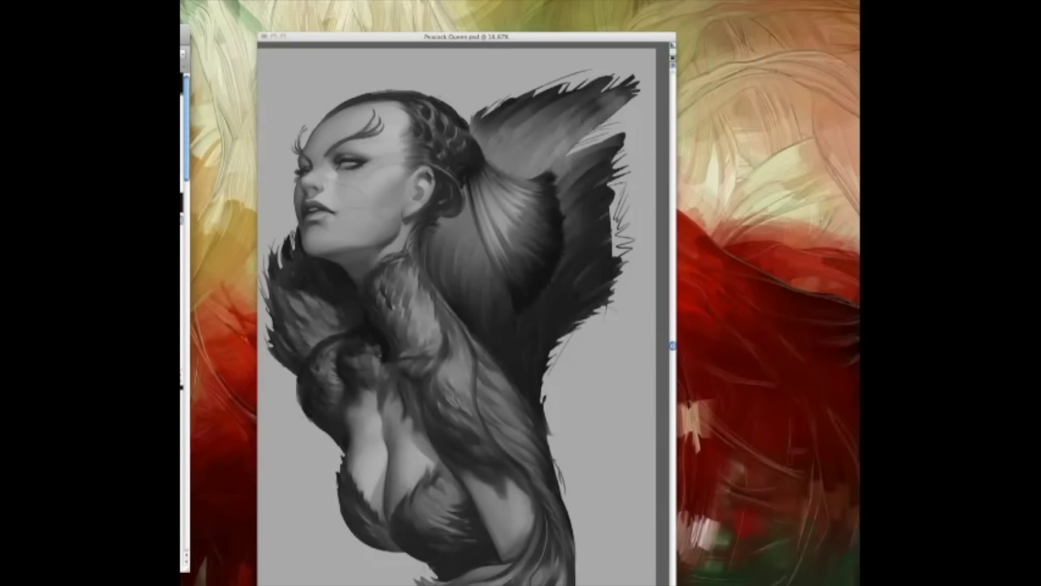
{"action": "key", "text": "Tab"}
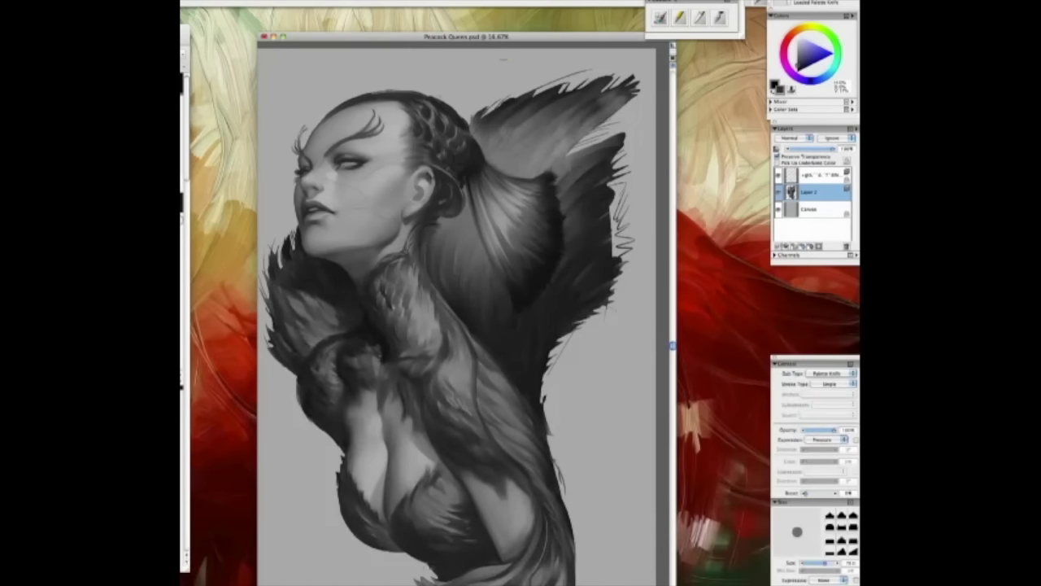
Refine the curled lock behind the ear and the dark hair at the base of the bun
{"action": "left_click_drag", "start_coordinate": [460, 177], "coordinate": [523, 192]}
{"action": "left_click_drag", "start_coordinate": [452, 186], "coordinate": [418, 223]}
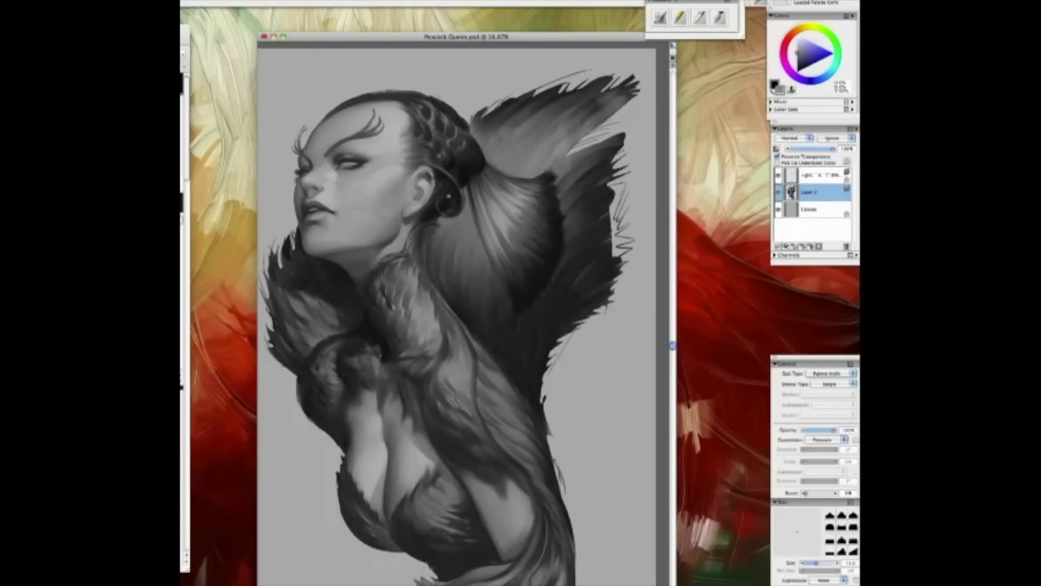
{"action": "mouse_move", "coordinate": [461, 186]}
{"action": "left_mouse_down"}
{"action": "mouse_move", "coordinate": [415, 220]}
{"action": "mouse_move", "coordinate": [431, 289]}
{"action": "mouse_move", "coordinate": [452, 319]}
{"action": "left_mouse_up"}
Fill the gap in the wing's outer edge with dark feathers to form one continuous ragged silhouette
{"action": "key", "text": "super+minus"}
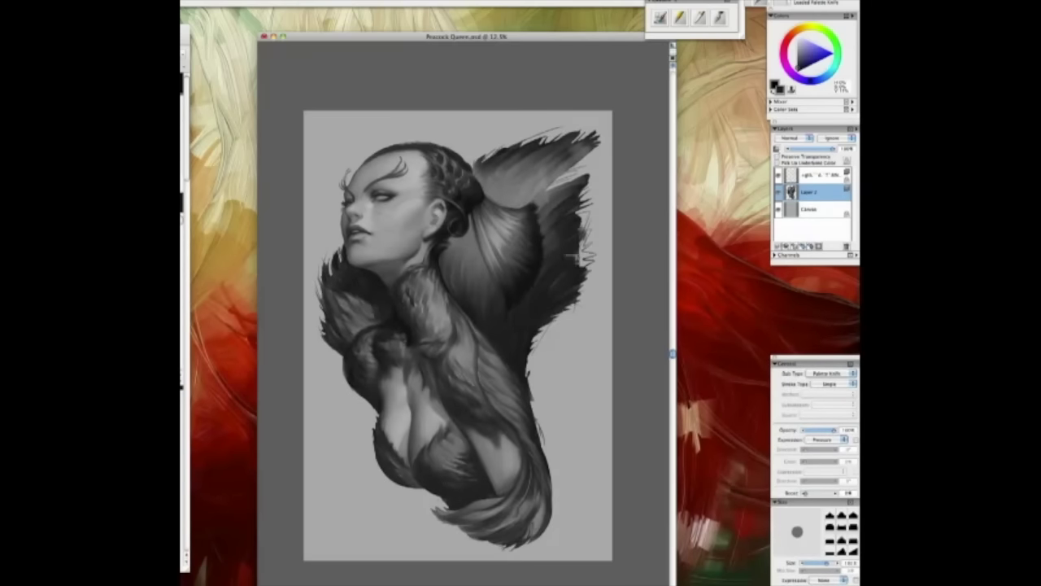
{"action": "mouse_move", "coordinate": [592, 151]}
{"action": "left_mouse_down"}
{"action": "mouse_move", "coordinate": [574, 188]}
{"action": "mouse_move", "coordinate": [587, 260]}
{"action": "left_mouse_up"}
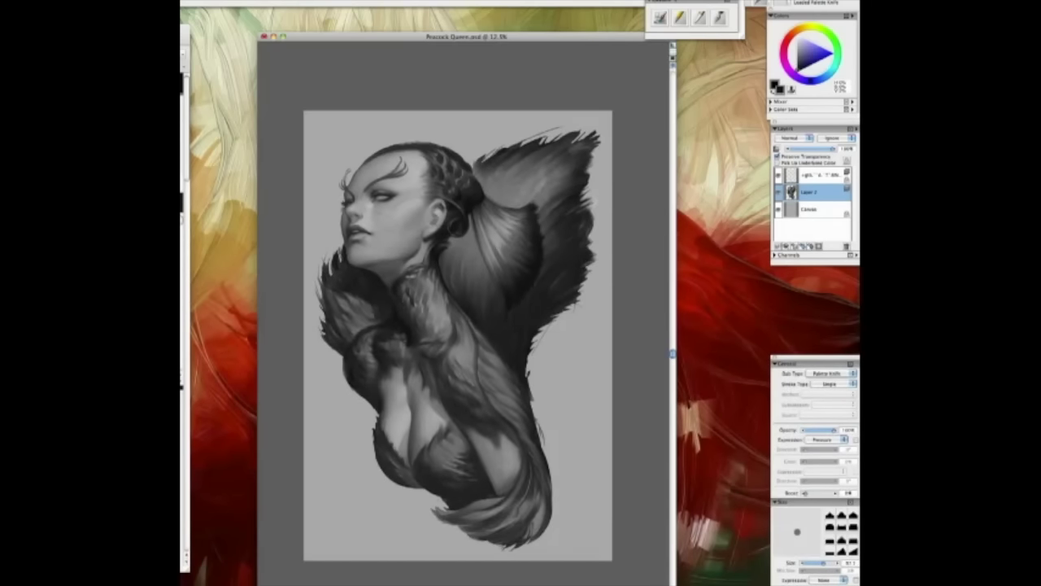
{"action": "scroll", "coordinate": [440, 266], "scroll_direction": "down", "scroll_amount": 3}
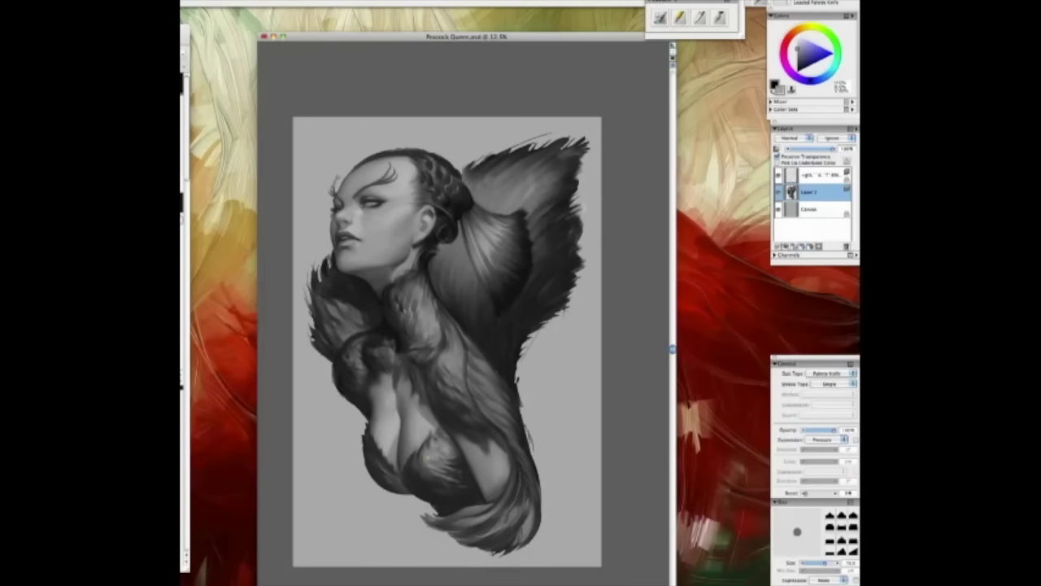
{"action": "key", "text": "Tab"}
{"action": "key", "text": "Tab"}
{"action": "key", "text": "Tab"}
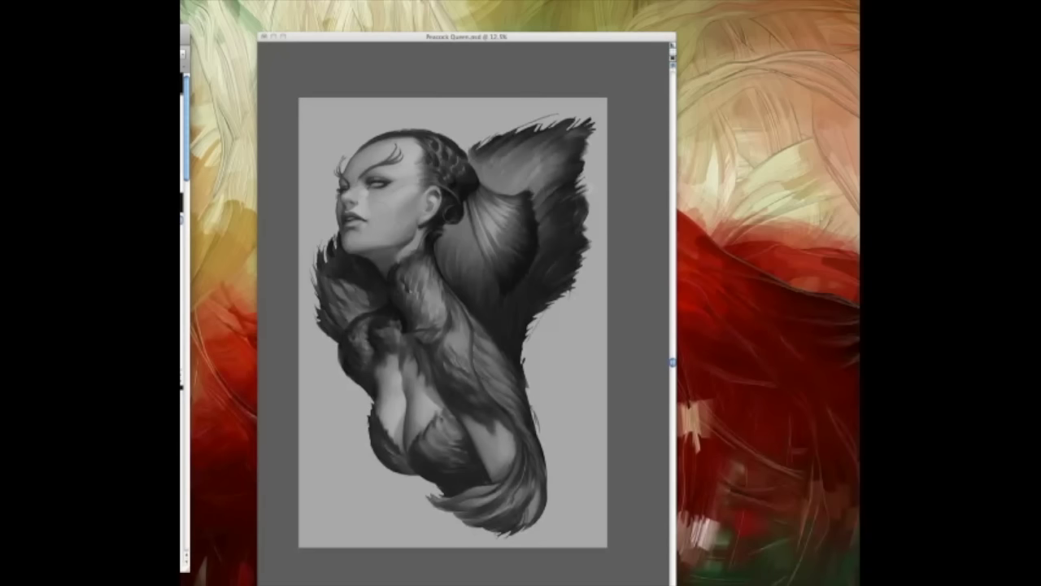
{"action": "key", "text": "Tab"}
{"action": "key", "text": "super+plus"}
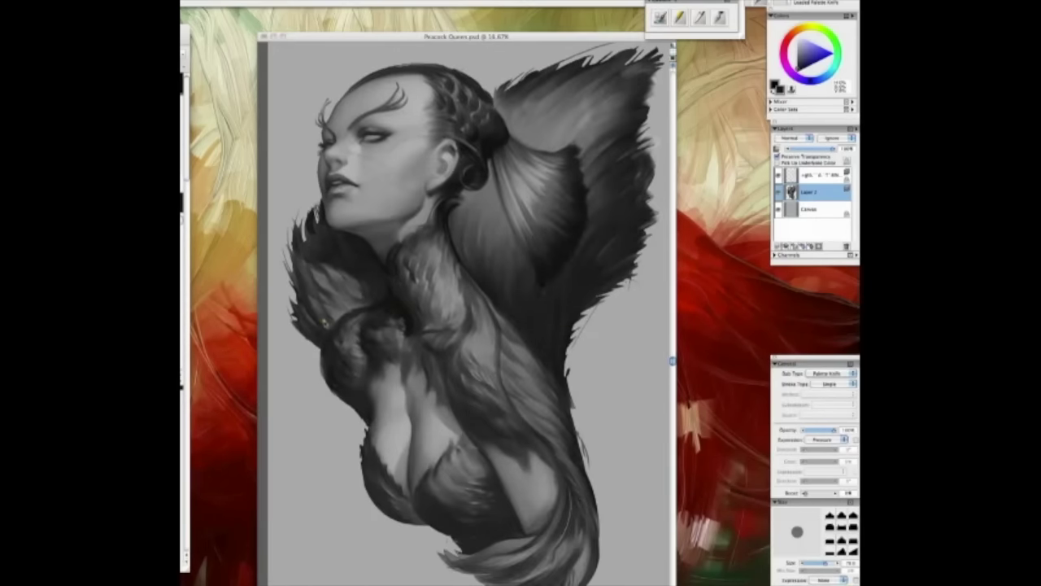
Switch to Photoshop and darken the figure's shadow areas with a large soft brush on the Multiply layer
{"action": "key", "text": "super+Tab"}
{"action": "key", "text": "Tab"}
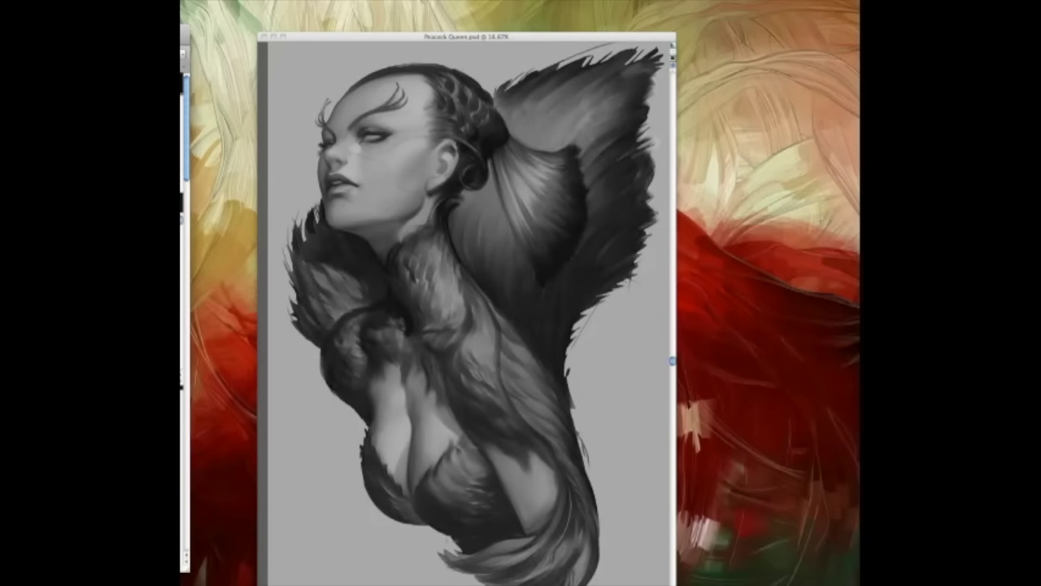
{"action": "key", "text": "super+Tab"}
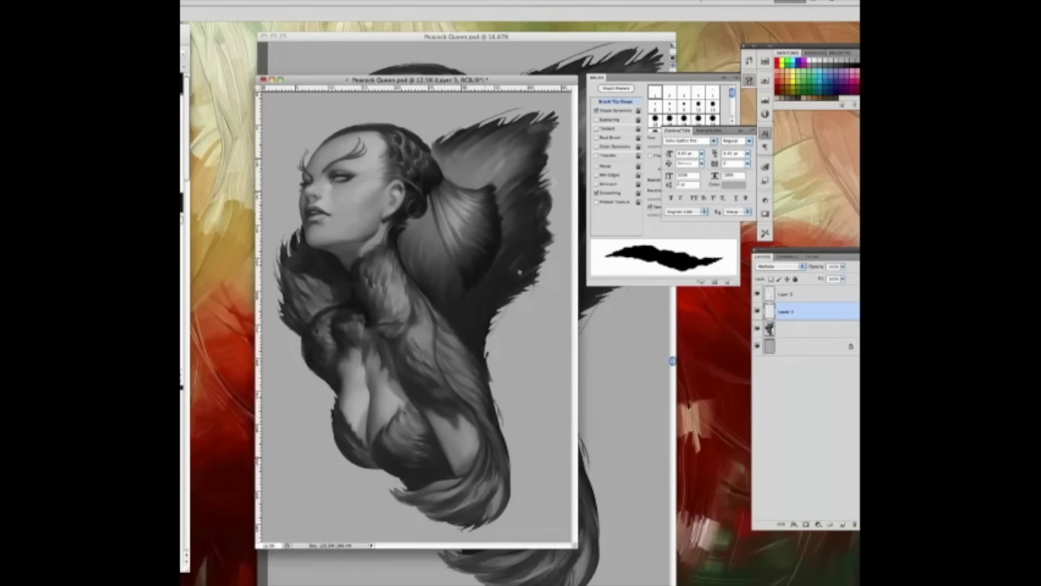
{"action": "mouse_move", "coordinate": [451, 244]}
{"action": "left_mouse_down"}
{"action": "mouse_move", "coordinate": [406, 350]}
{"action": "mouse_move", "coordinate": [382, 269]}
{"action": "mouse_move", "coordinate": [334, 325]}
{"action": "mouse_move", "coordinate": [439, 423]}
{"action": "mouse_move", "coordinate": [455, 488]}
{"action": "left_mouse_up"}
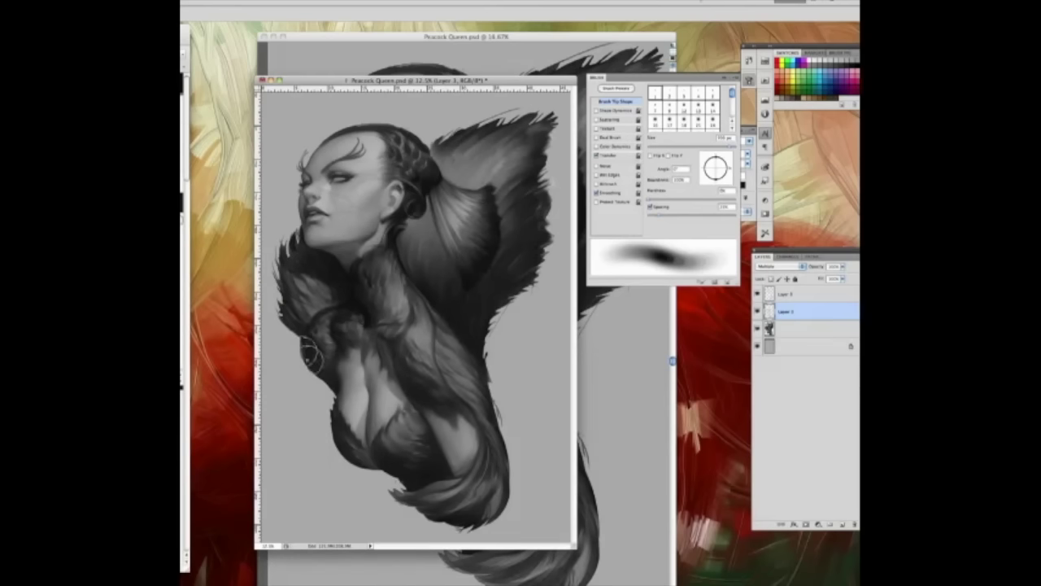
{"action": "key", "text": "Tab"}
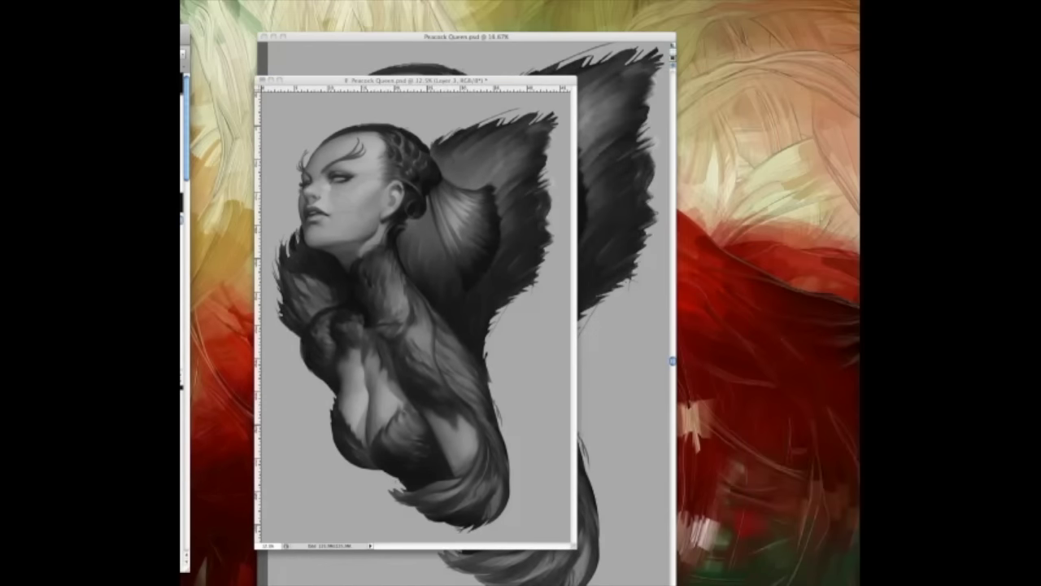
{"action": "key", "text": "Tab"}
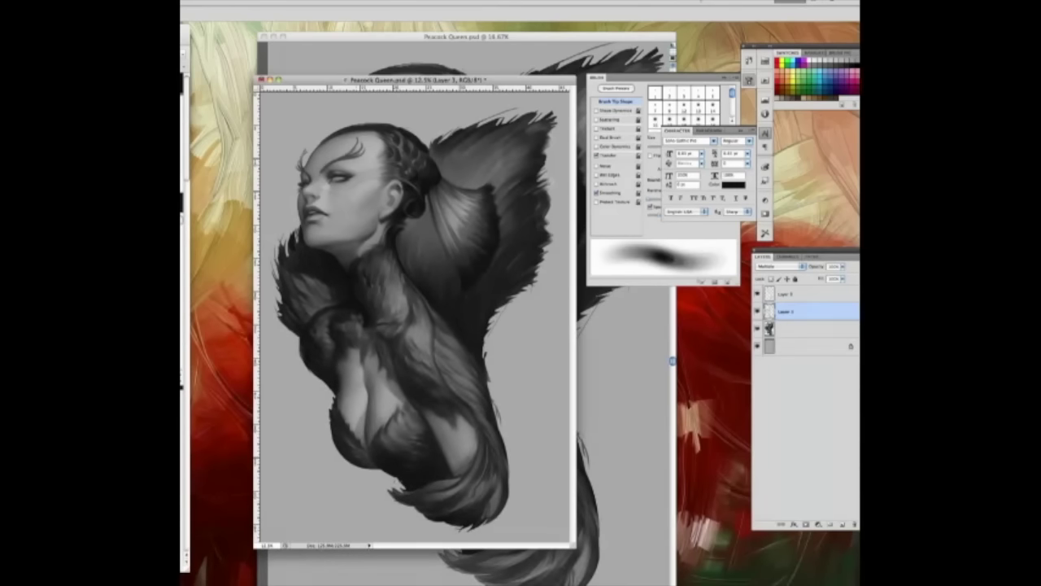
{"action": "key", "text": "Tab"}
{"action": "key", "text": "Tab"}
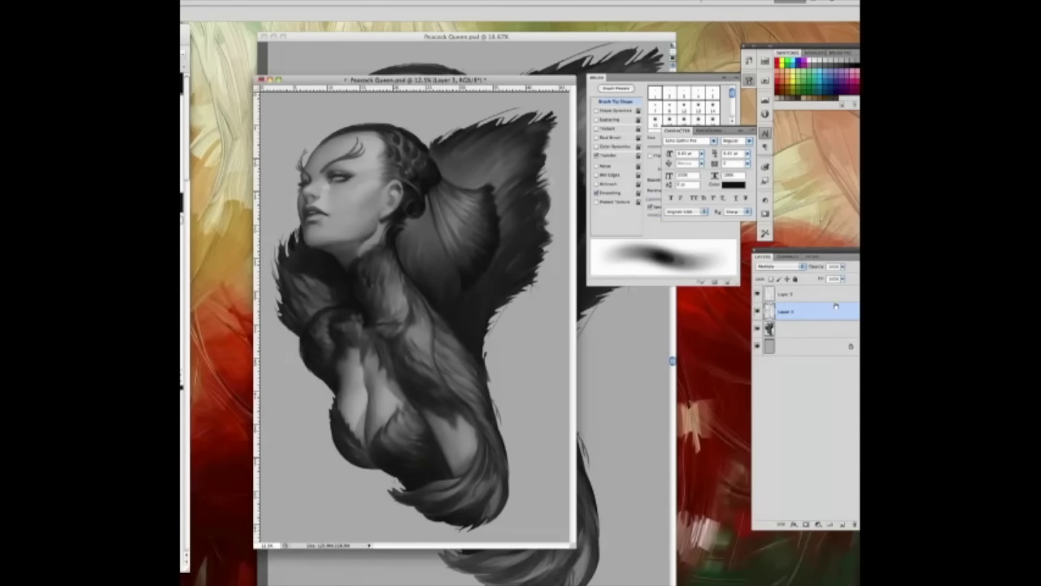
Merge the shading layer down, close the Photoshop document and return to Painter
{"action": "key", "text": "ctrl+e"}
{"action": "left_click", "coordinate": [261, 80]}
{"action": "key", "text": "Tab"}
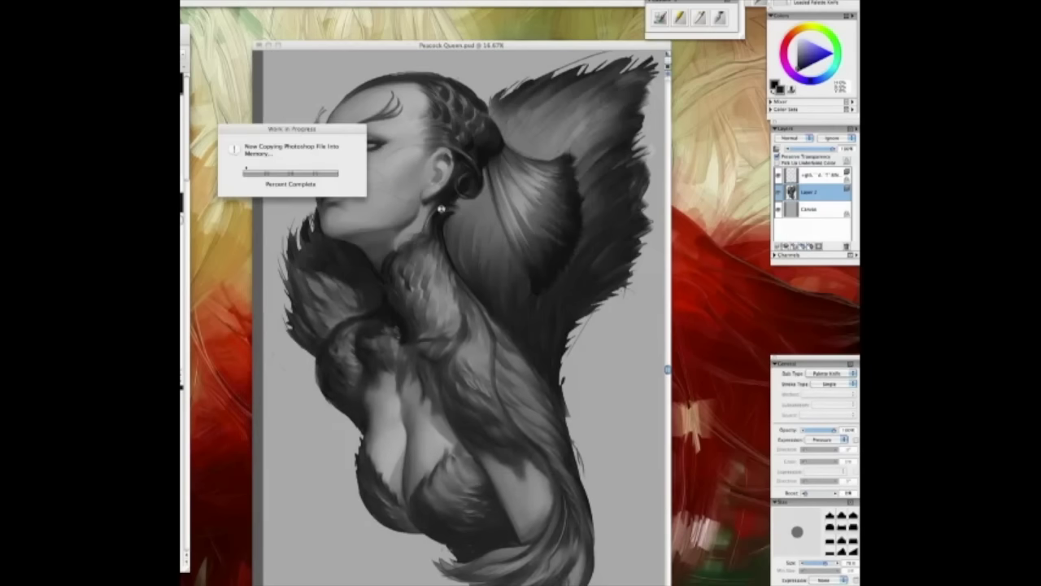
Darken the inner brows and refine the shading around the eyes and the bridge of the nose
{"action": "key", "text": "ctrl+="}
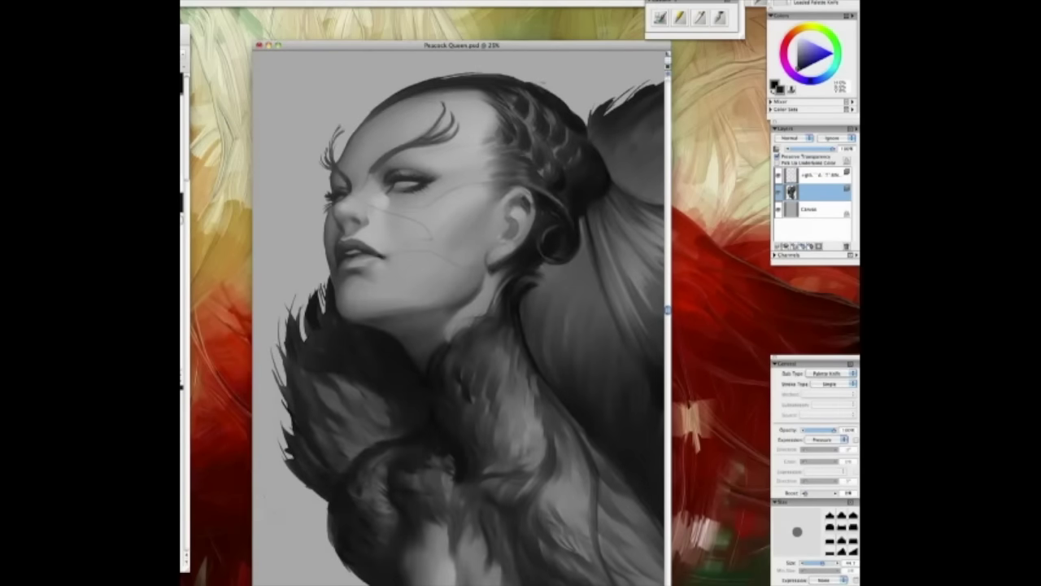
{"action": "key", "text": "Tab"}
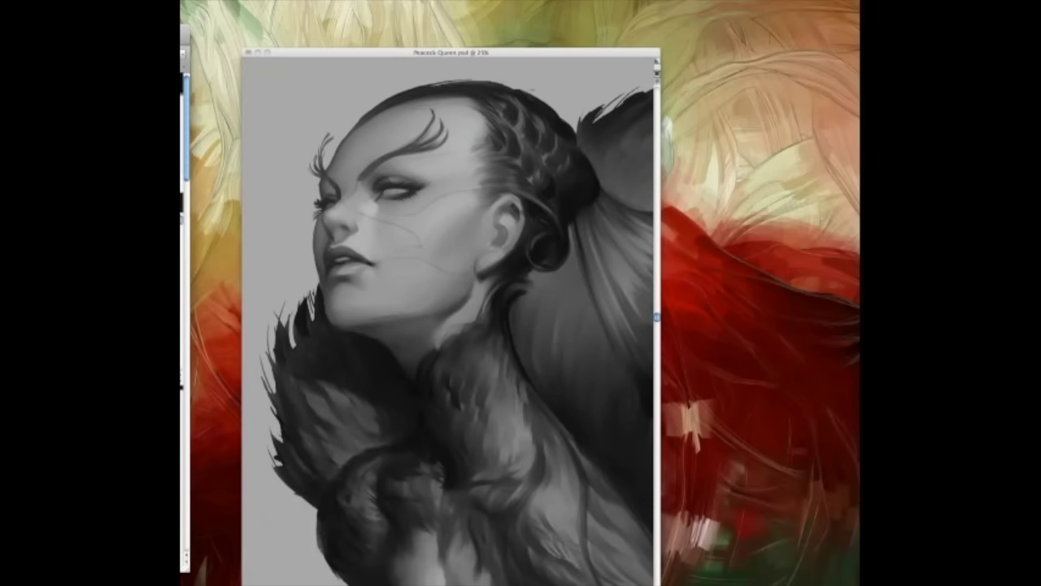
{"action": "key", "text": "Tab"}
{"action": "left_click_drag", "start_coordinate": [359, 180], "coordinate": [389, 189]}
{"action": "key", "text": "bracketright"}
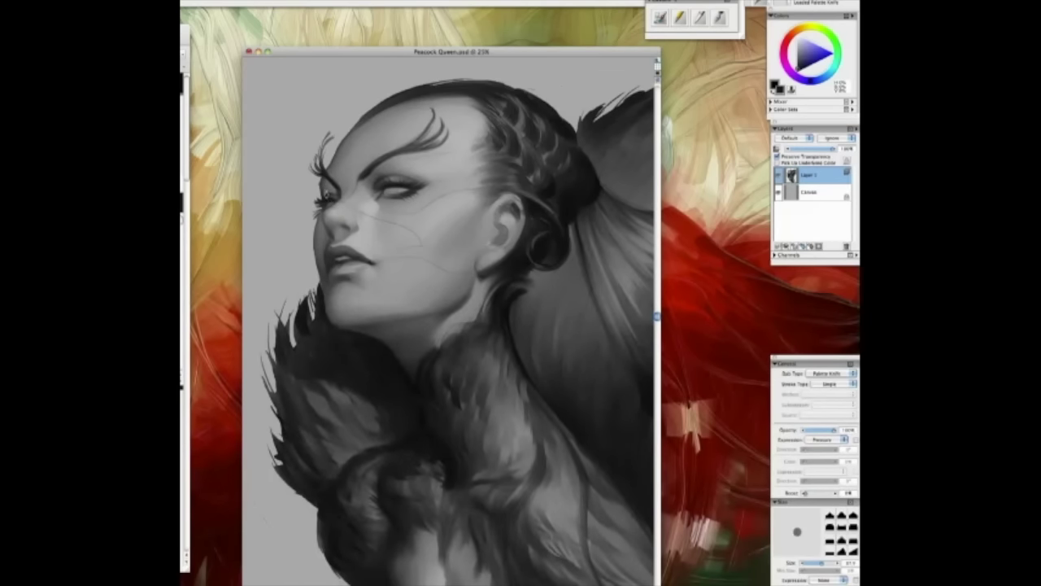
{"action": "key", "text": "bracketright"}
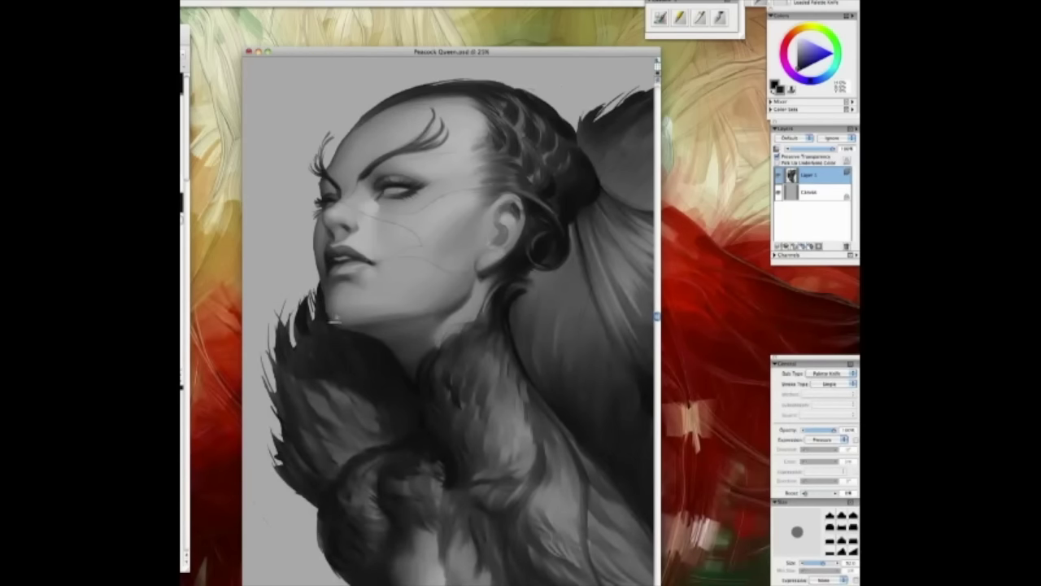
{"action": "key", "text": "Tab"}
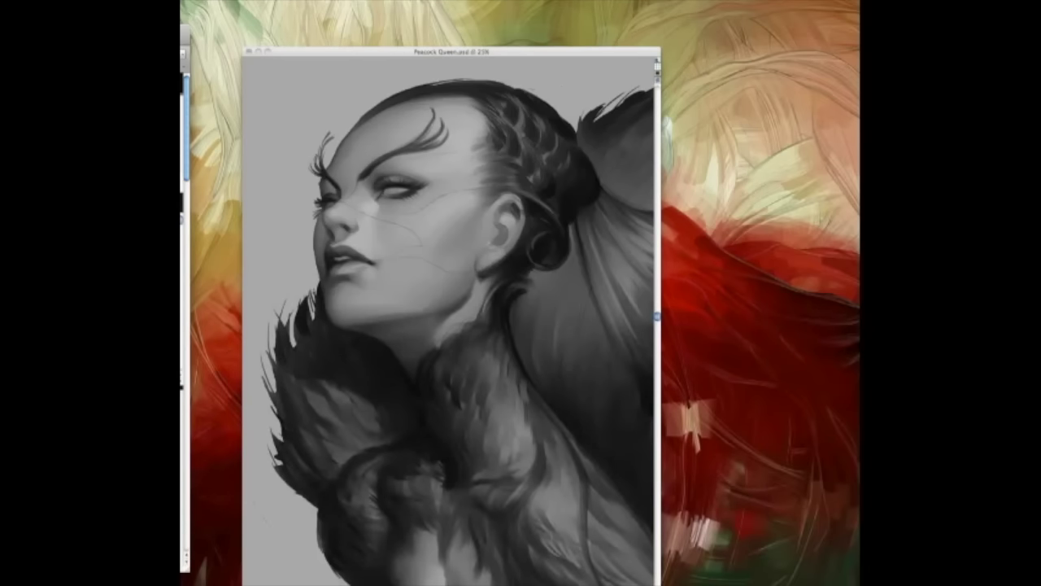
{"action": "key", "text": "Tab"}
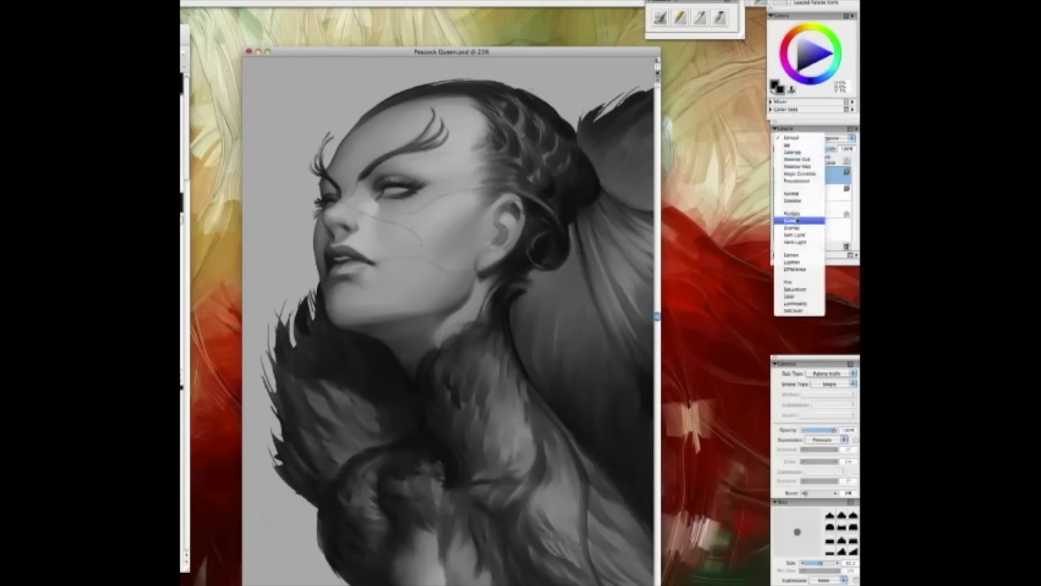
On the new layer set to Multiply, paint a dark mask band from the brow across the temple to the hairline
{"action": "mouse_move", "coordinate": [457, 169]}
{"action": "left_mouse_down"}
{"action": "mouse_move", "coordinate": [411, 170]}
{"action": "mouse_move", "coordinate": [469, 155]}
{"action": "left_mouse_up"}
{"action": "key", "text": "bracketleft"}
{"action": "key", "text": "bracketleft"}
{"action": "key", "text": "bracketleft"}
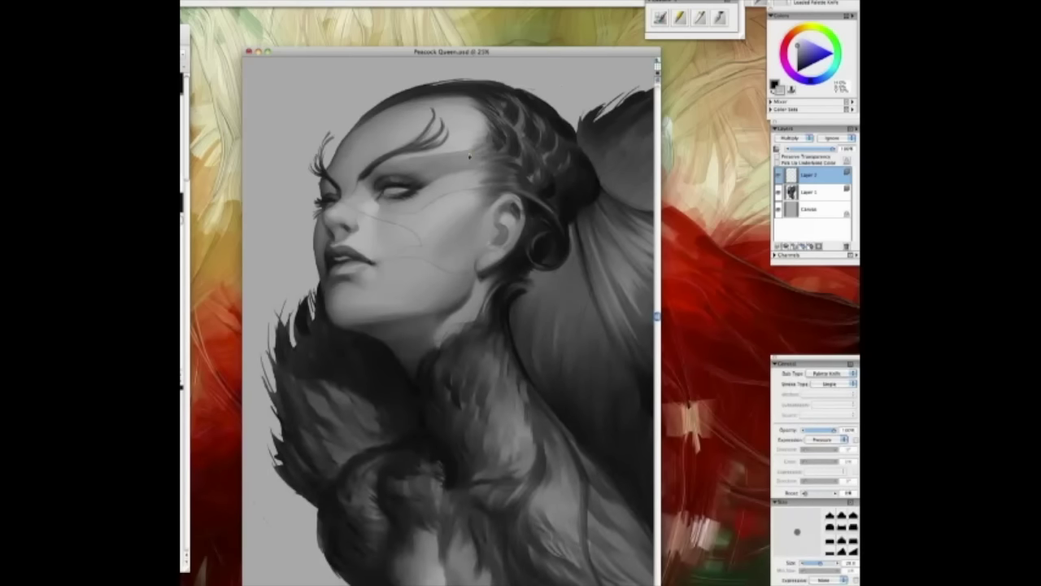
{"action": "key", "text": "Tab"}
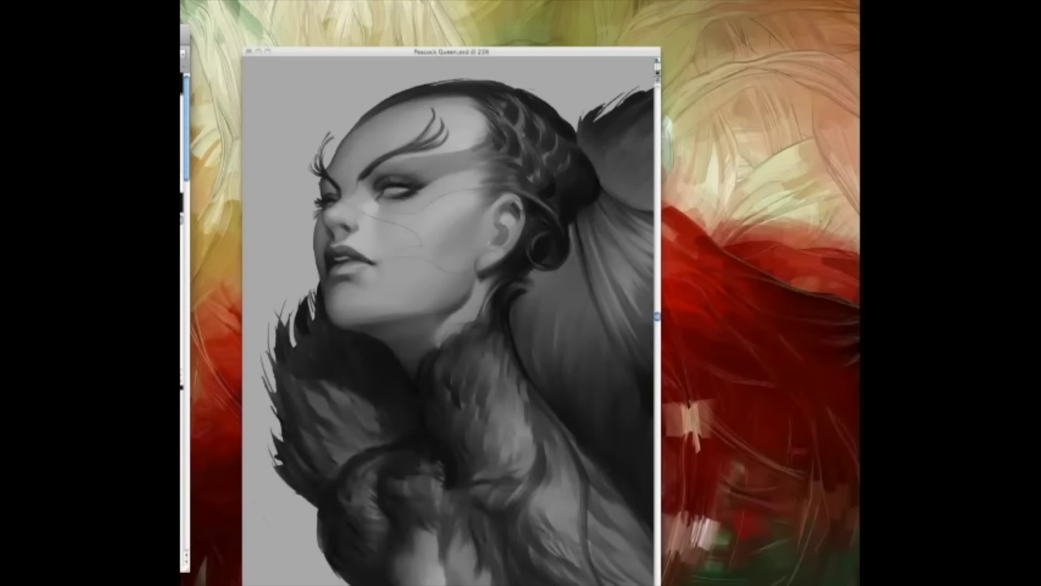
{"action": "key", "text": "Tab"}
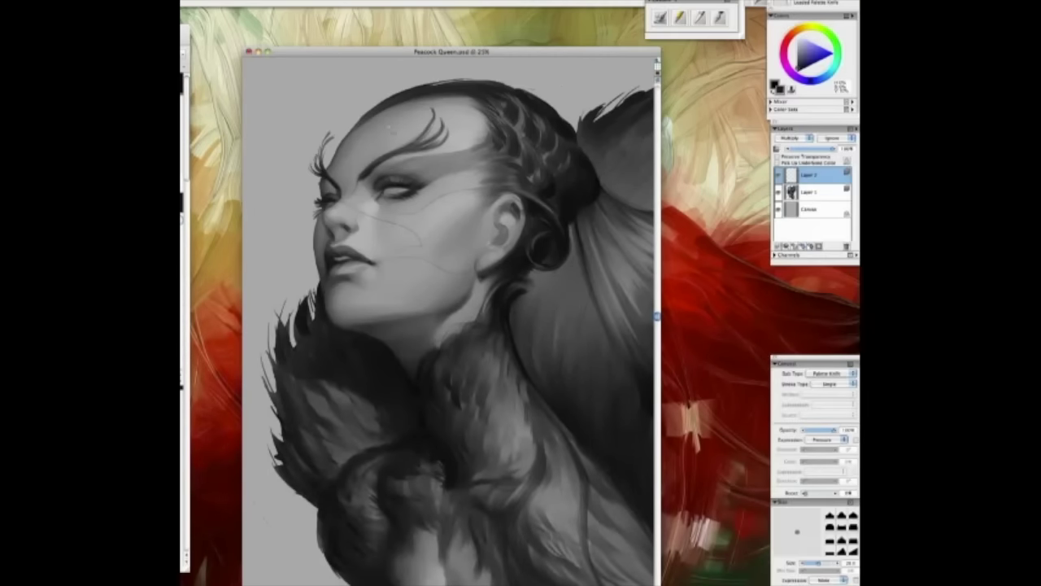
Extend the dark mask band beneath the eye and back towards the temple
{"action": "mouse_move", "coordinate": [465, 172]}
{"action": "left_mouse_down"}
{"action": "mouse_move", "coordinate": [488, 139]}
{"action": "mouse_move", "coordinate": [479, 162]}
{"action": "left_mouse_up"}
{"action": "left_click_drag", "start_coordinate": [382, 205], "coordinate": [469, 188]}
{"action": "key", "text": "["}
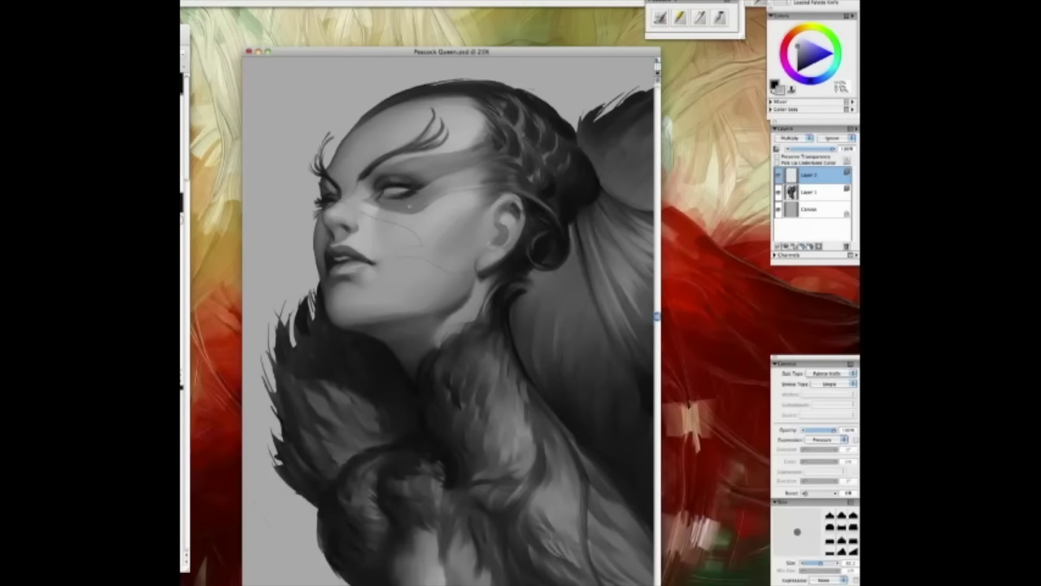
{"action": "key", "text": "]"}
Fill the forehead above the brows with the dark mask tone, leaving a light patch near the hairline
{"action": "key", "text": "super+minus"}
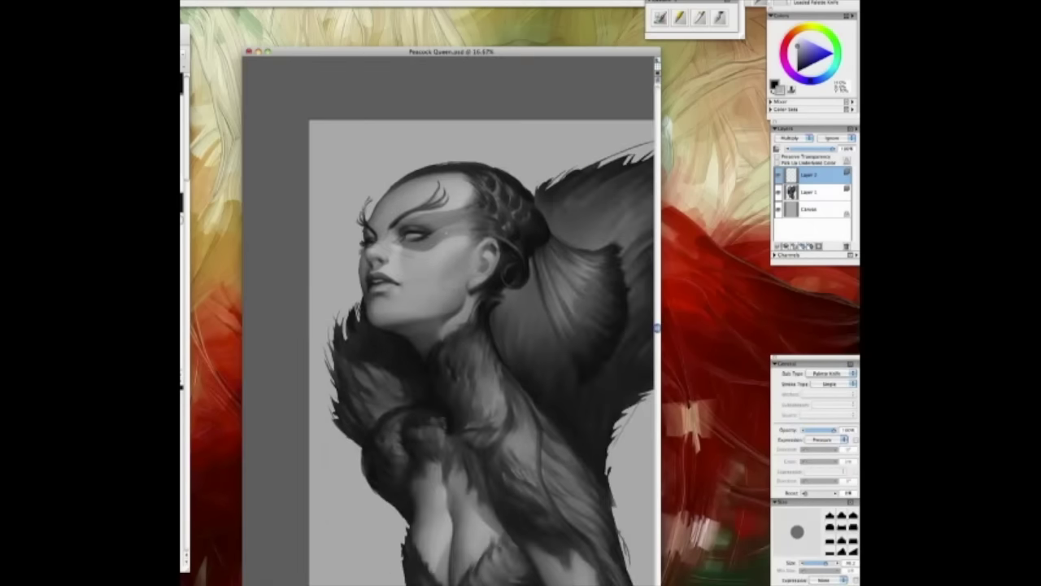
{"action": "mouse_move", "coordinate": [364, 216]}
{"action": "left_mouse_down"}
{"action": "mouse_move", "coordinate": [411, 166]}
{"action": "mouse_move", "coordinate": [358, 195]}
{"action": "left_mouse_up"}
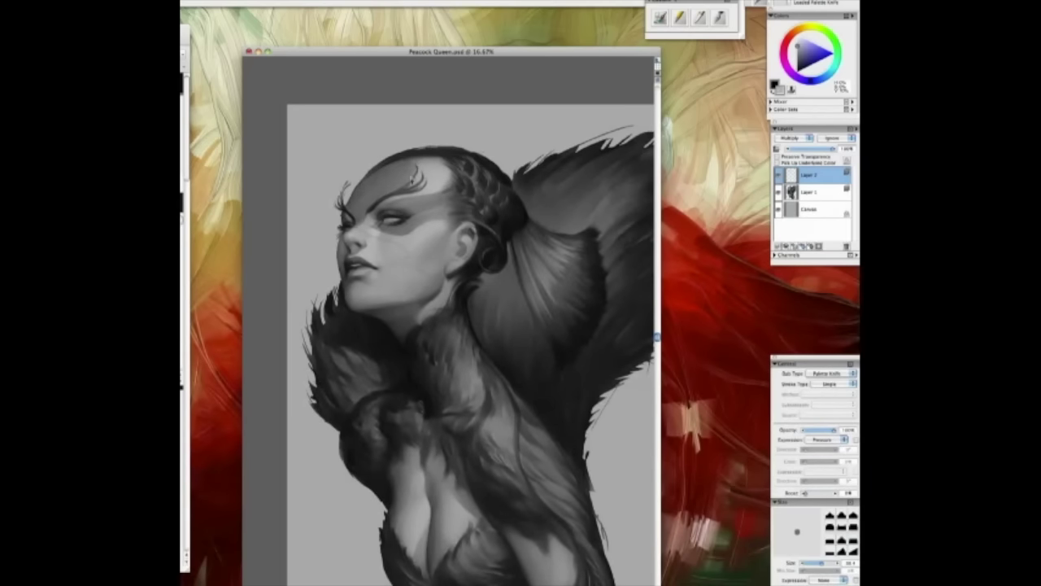
{"action": "left_click_drag", "start_coordinate": [436, 166], "coordinate": [380, 172]}
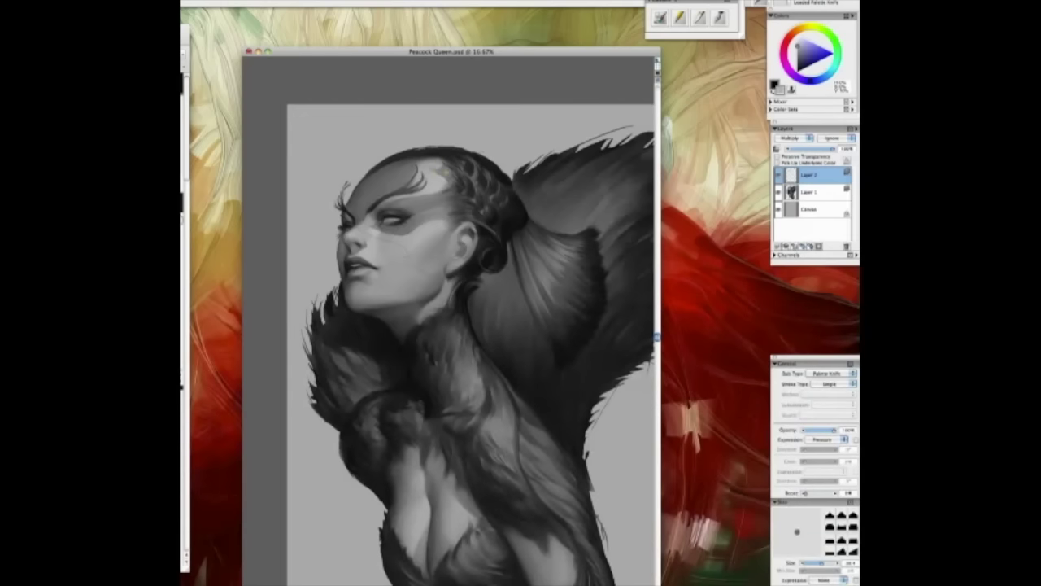
{"action": "key", "text": "super+plus"}
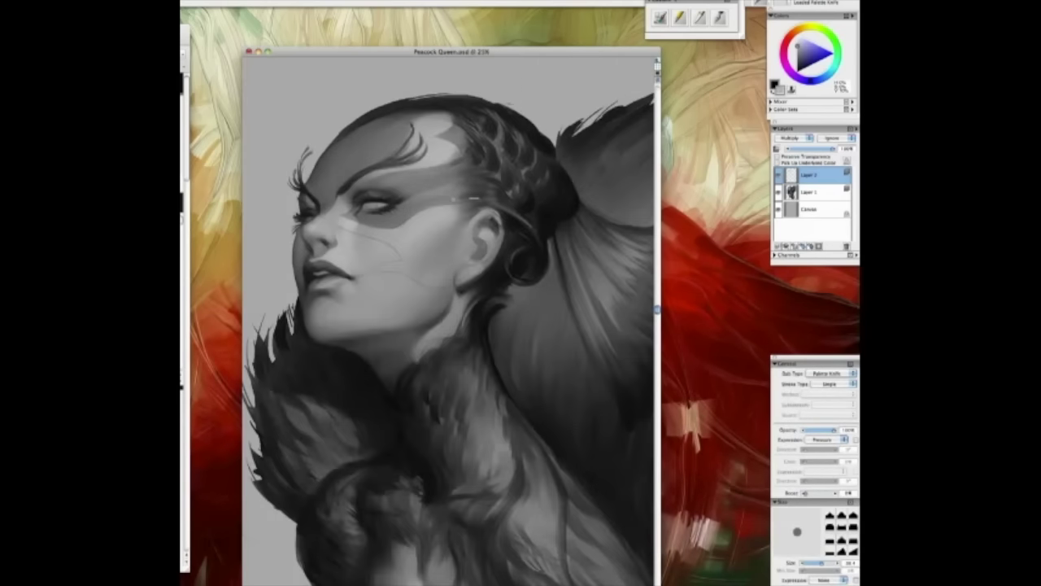
{"action": "key", "text": "super+minus"}
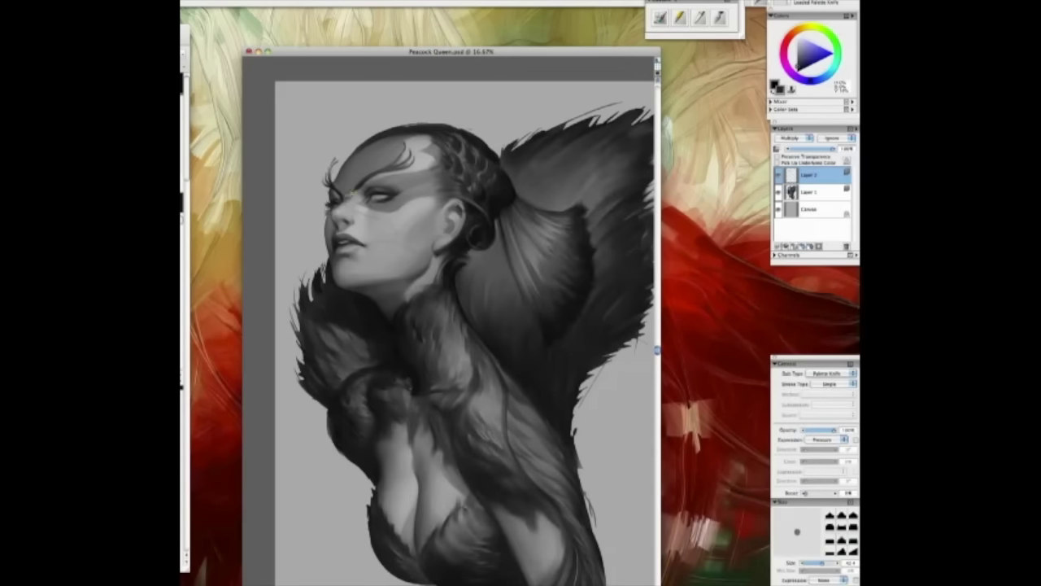
Switch to Photoshop, paint a light mask shape across the nose bridge and cheek on a Screen layer, and tone it down
{"action": "key", "text": "Tab"}
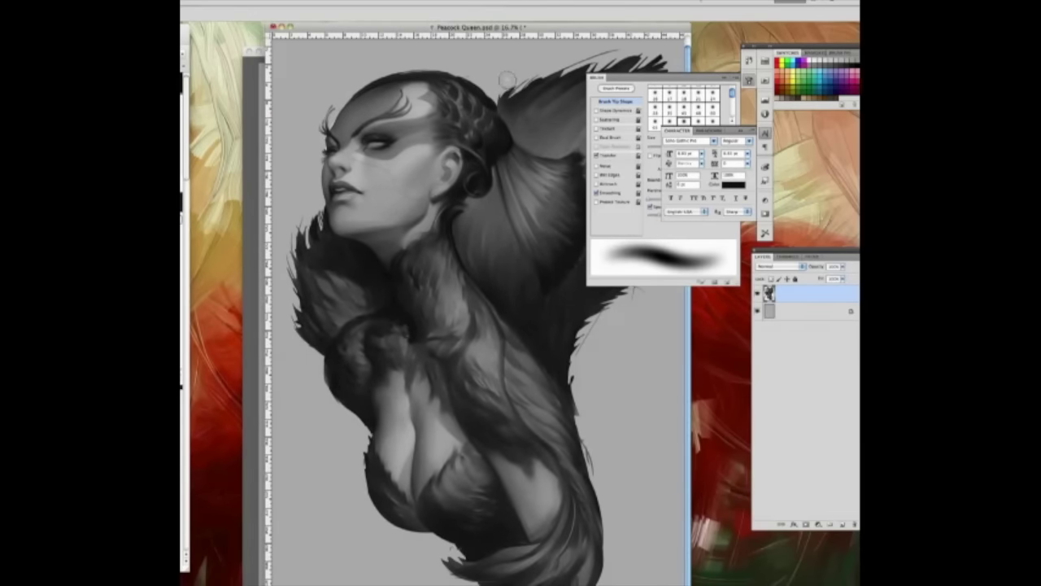
{"action": "left_click", "coordinate": [410, 153], "text": "ctrl"}
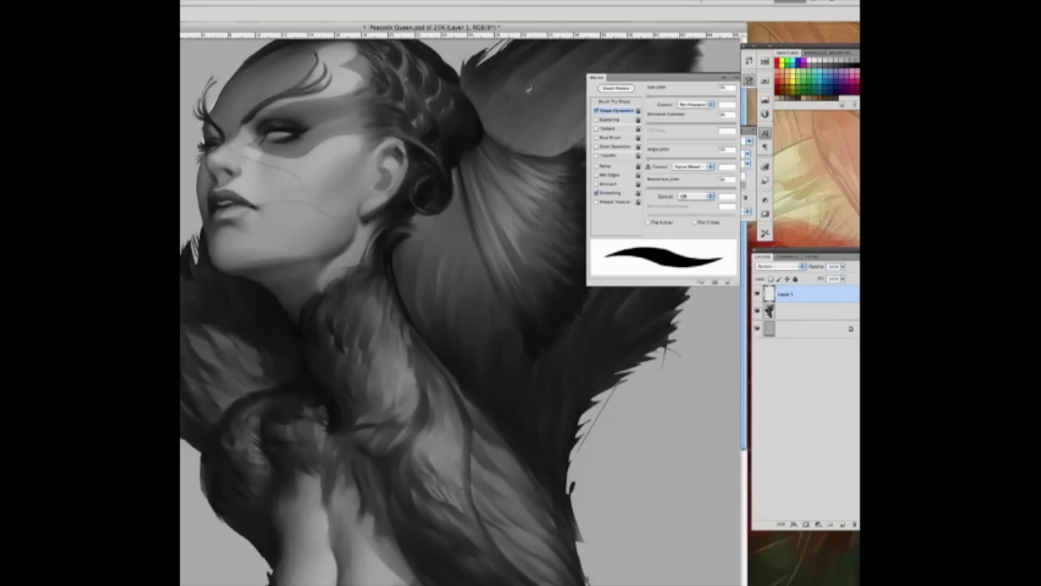
{"action": "mouse_move", "coordinate": [237, 157]}
{"action": "left_mouse_down"}
{"action": "mouse_move", "coordinate": [303, 175]}
{"action": "mouse_move", "coordinate": [394, 113]}
{"action": "mouse_move", "coordinate": [348, 177]}
{"action": "mouse_move", "coordinate": [276, 199]}
{"action": "mouse_move", "coordinate": [350, 207]}
{"action": "mouse_move", "coordinate": [342, 192]}
{"action": "mouse_move", "coordinate": [254, 151]}
{"action": "left_mouse_up"}
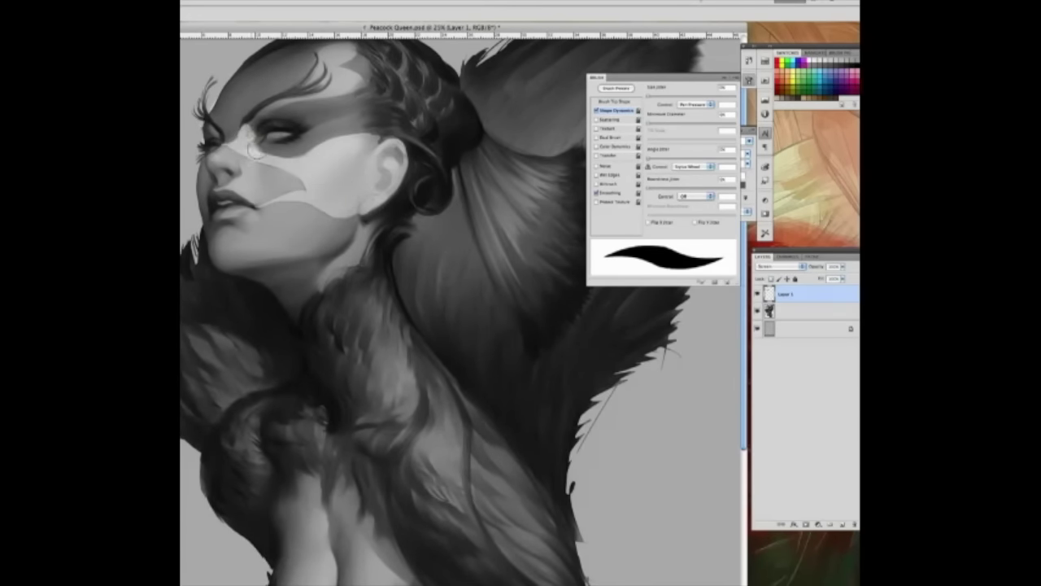
{"action": "key", "text": "period"}
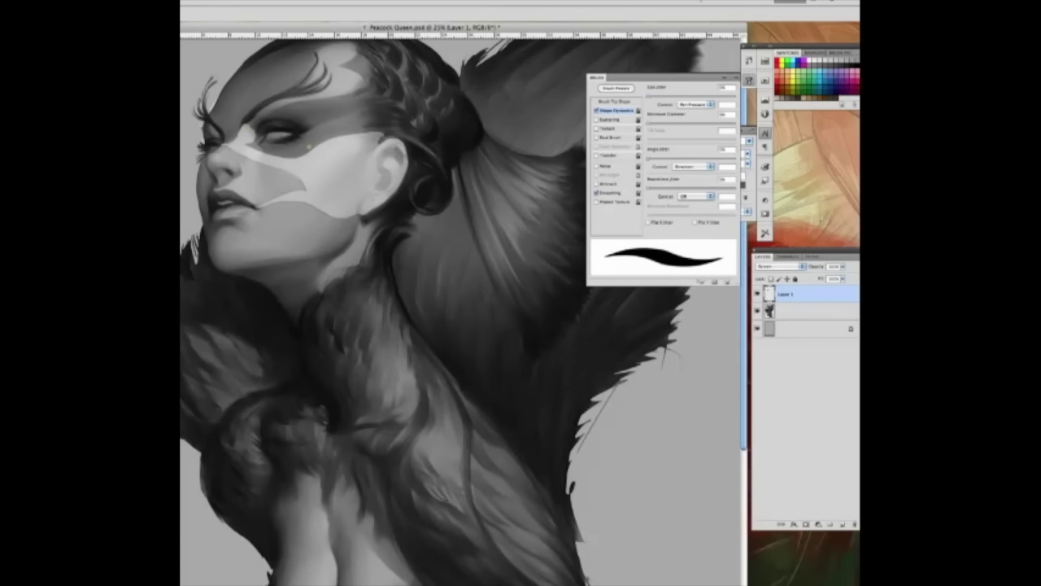
{"action": "double_click", "coordinate": [769, 294]}
{"action": "key", "text": "Return"}
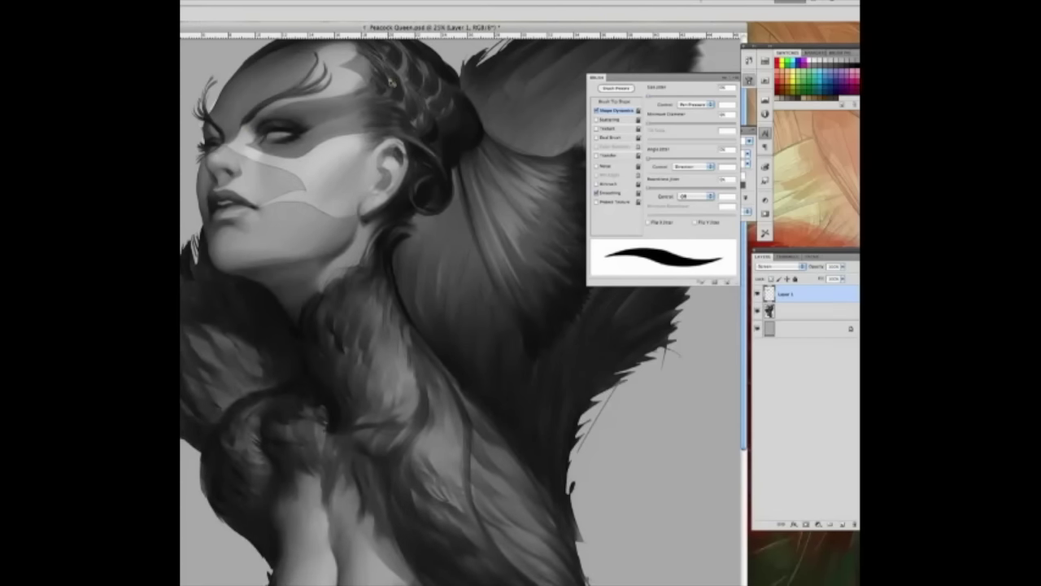
Merge the light mask layer down into the figure layer and return to Painter
{"action": "key", "text": "super+minus"}
{"action": "key", "text": "Tab"}
{"action": "key", "text": "Tab"}
{"action": "key", "text": "super+plus"}
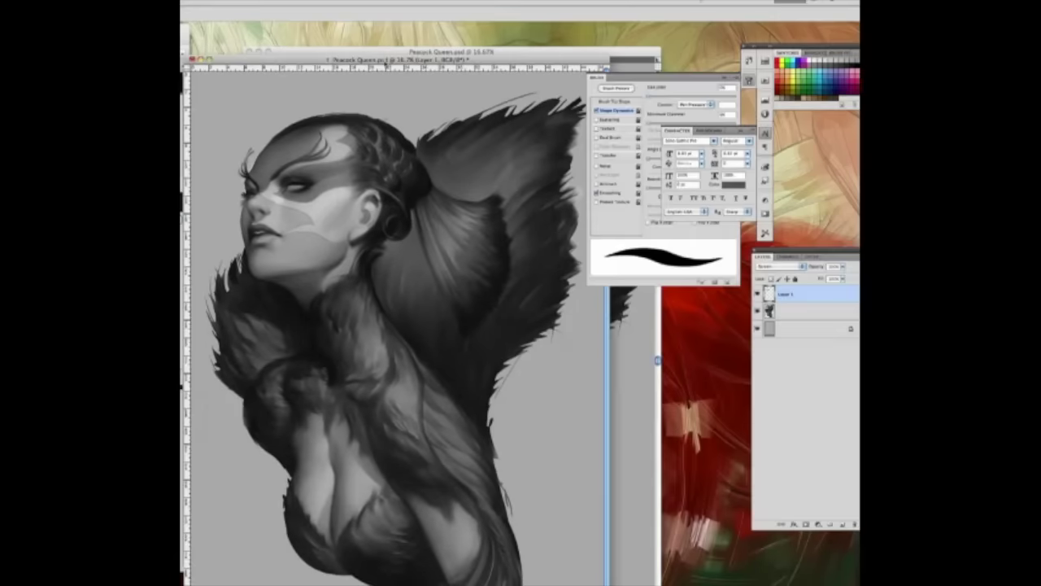
{"action": "key", "text": "super+minus"}
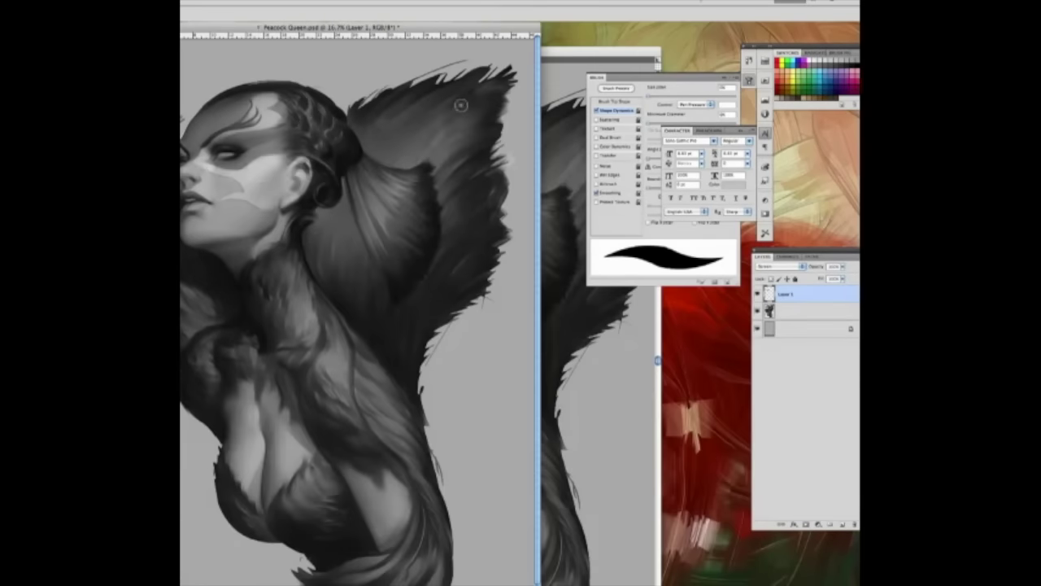
{"action": "key", "text": "super+e"}
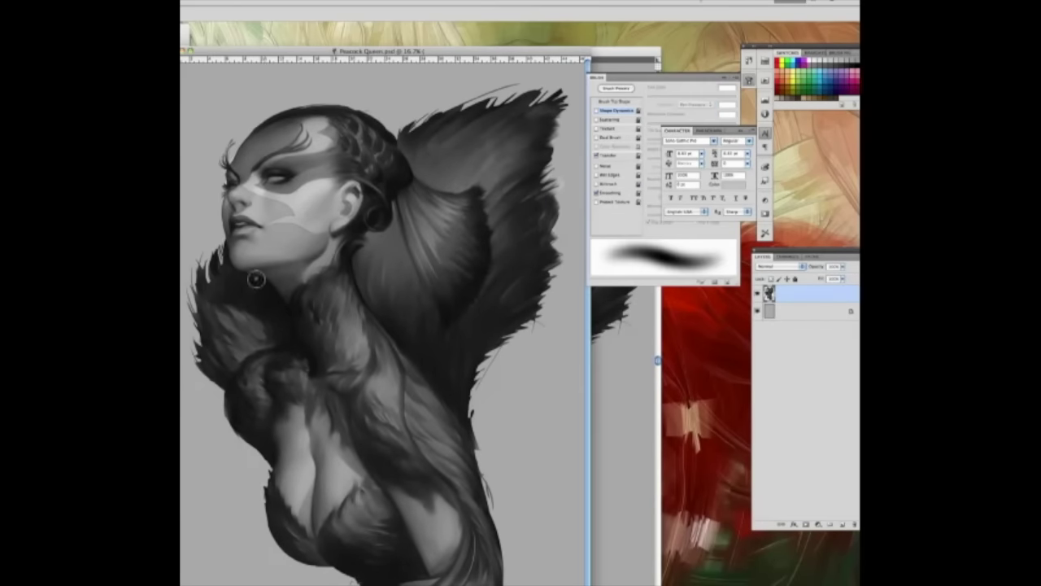
{"action": "key", "text": "Tab"}
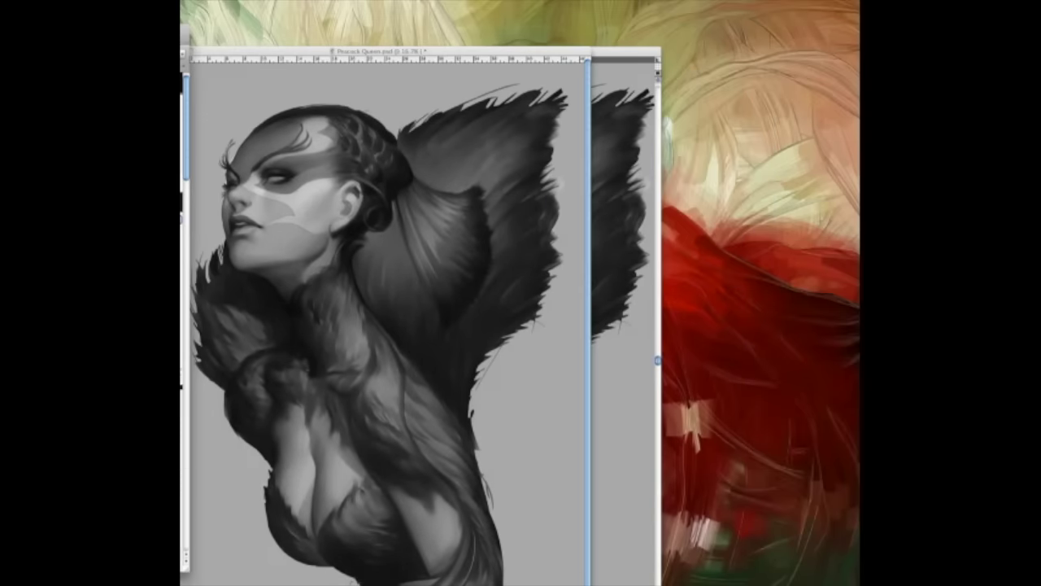
{"action": "key", "text": "Tab"}
{"action": "key", "text": "Tab"}
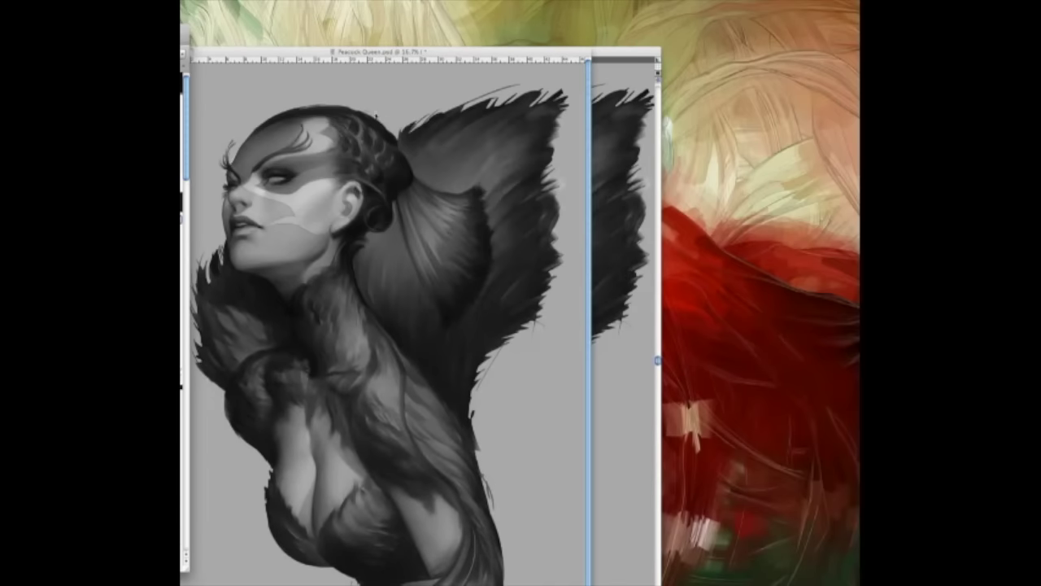
{"action": "key", "text": "Tab"}
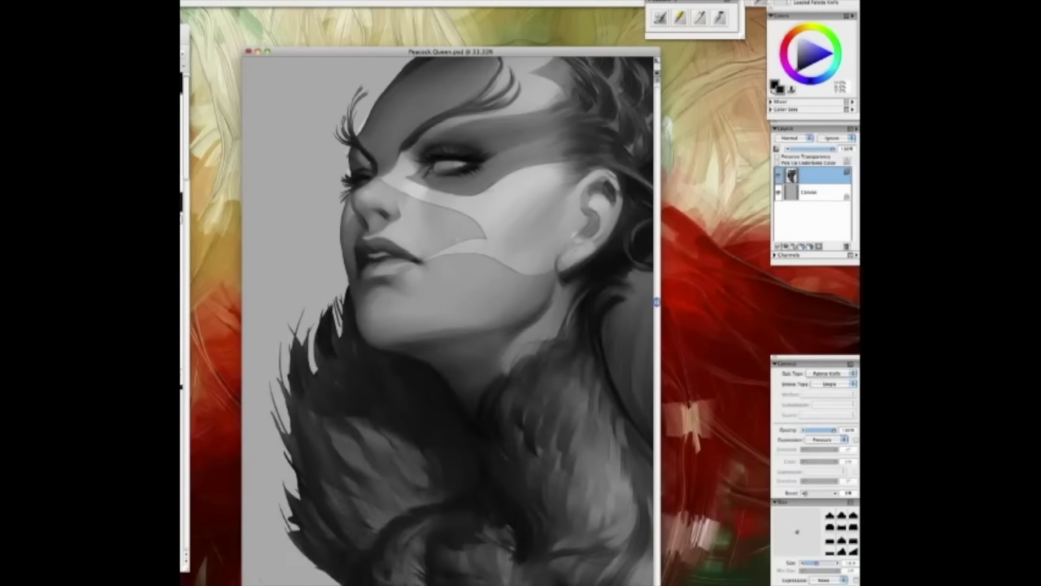
Refine the near eye by brightening its white and defining the iris and dark lids
{"action": "key", "text": "super+minus"}
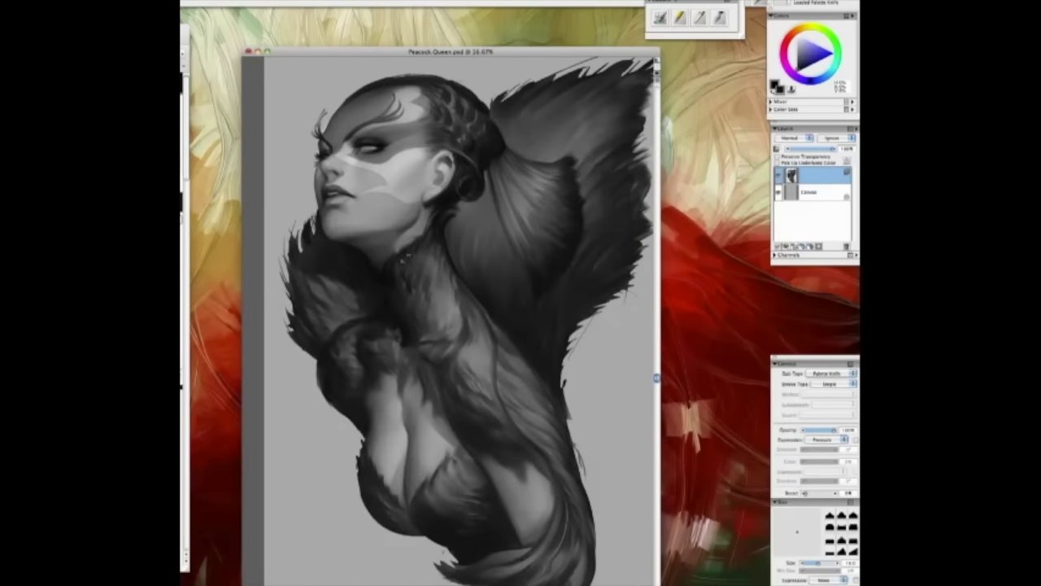
{"action": "key", "text": "super+plus"}
{"action": "key", "text": "super+minus"}
{"action": "key", "text": "super+plus"}
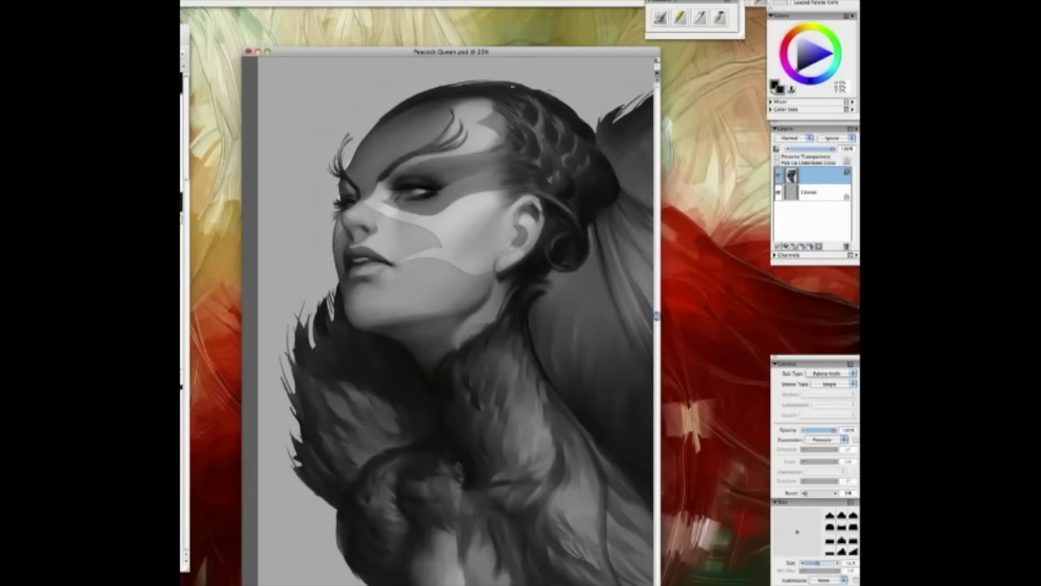
{"action": "key", "text": "super+minus"}
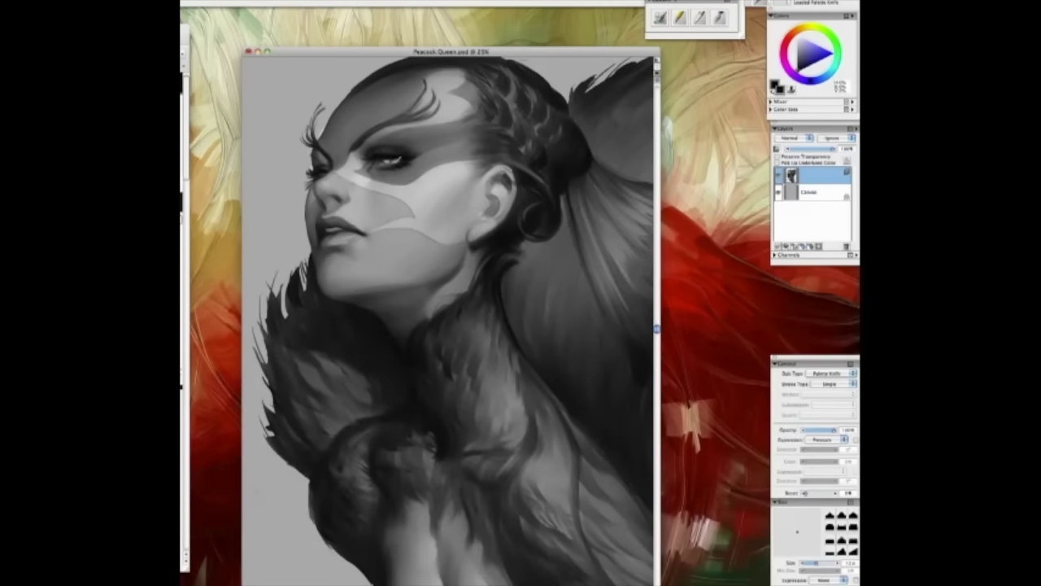
Model the lips with lighter values and touch up the shading around the mouth and eye
{"action": "scroll", "coordinate": [451, 320], "scroll_direction": "down", "scroll_amount": 2}
{"action": "scroll", "coordinate": [451, 321], "scroll_direction": "right", "scroll_amount": 2}
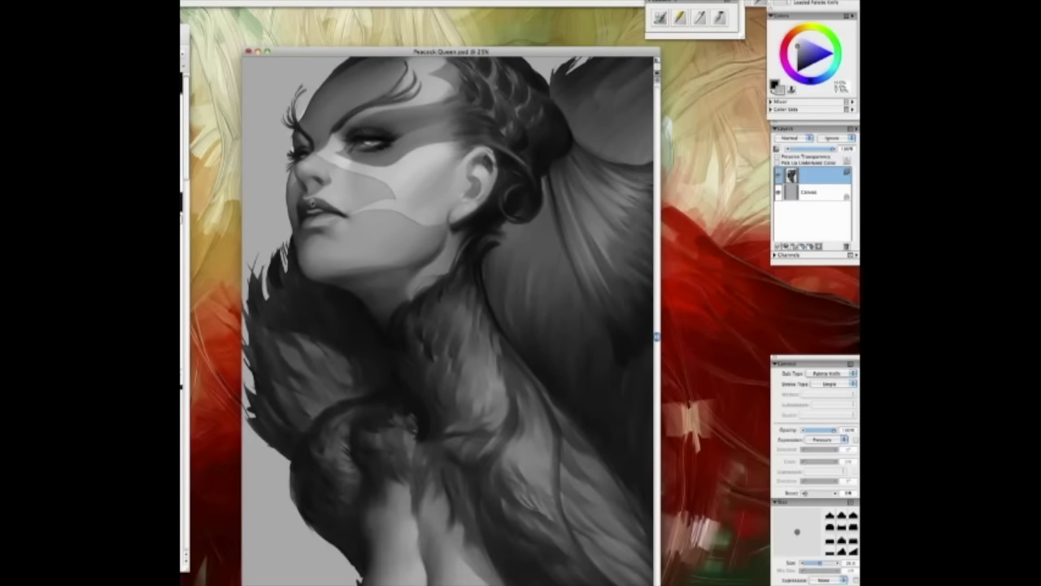
{"action": "key", "text": "super+minus"}
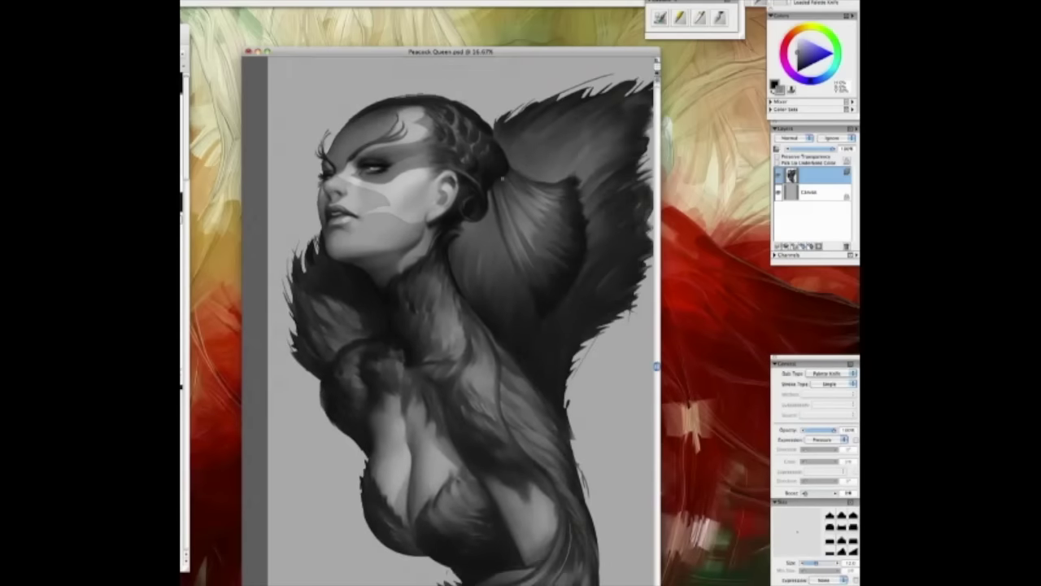
{"action": "key", "text": "super+plus"}
{"action": "key", "text": "super+minus"}
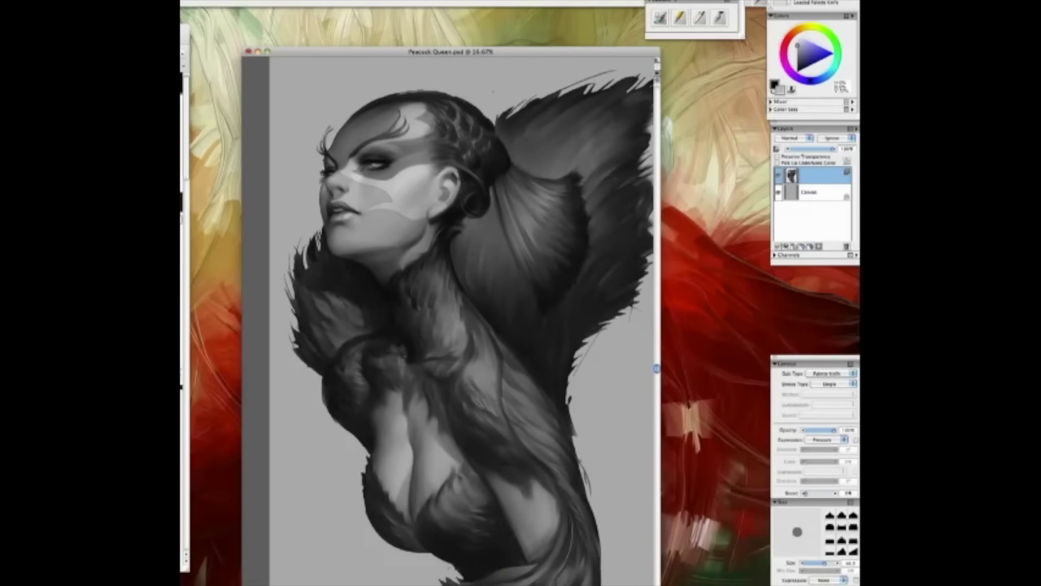
Preserve the figure layer's transparency and deepen the wing's shading with a large brush
{"action": "key", "text": "super+minus"}
{"action": "mouse_move", "coordinate": [463, 244]}
{"action": "left_mouse_down"}
{"action": "mouse_move", "coordinate": [456, 209]}
{"action": "mouse_move", "coordinate": [428, 195]}
{"action": "left_mouse_up"}
{"action": "mouse_move", "coordinate": [529, 99]}
{"action": "left_mouse_down"}
{"action": "mouse_move", "coordinate": [477, 119]}
{"action": "mouse_move", "coordinate": [488, 149]}
{"action": "mouse_move", "coordinate": [520, 153]}
{"action": "left_mouse_up"}
{"action": "mouse_move", "coordinate": [513, 86]}
{"action": "left_mouse_down"}
{"action": "mouse_move", "coordinate": [546, 162]}
{"action": "mouse_move", "coordinate": [568, 96]}
{"action": "left_mouse_up"}
{"action": "key", "text": "bracketright"}
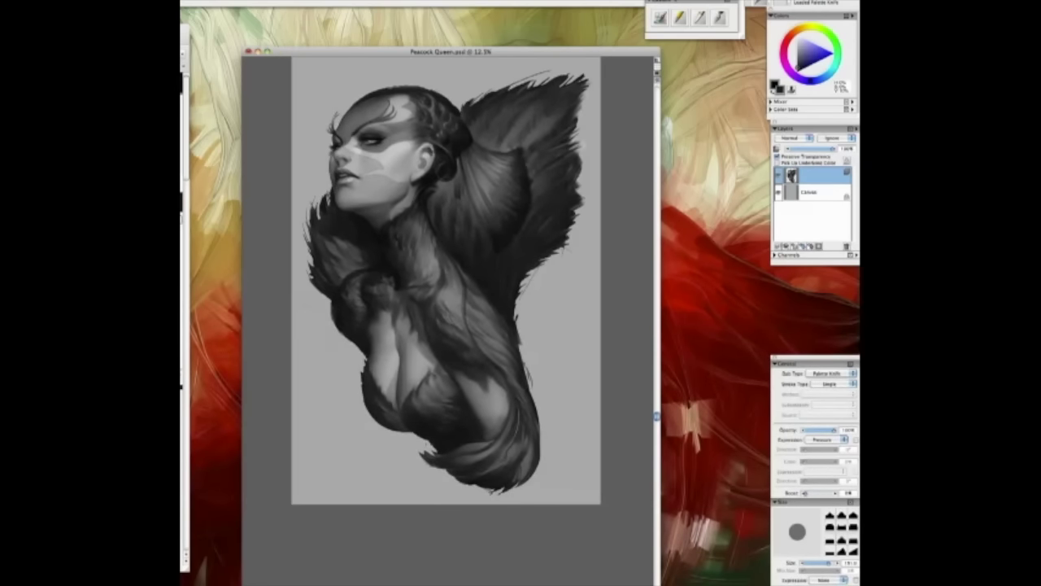
{"action": "key", "text": "Tab"}
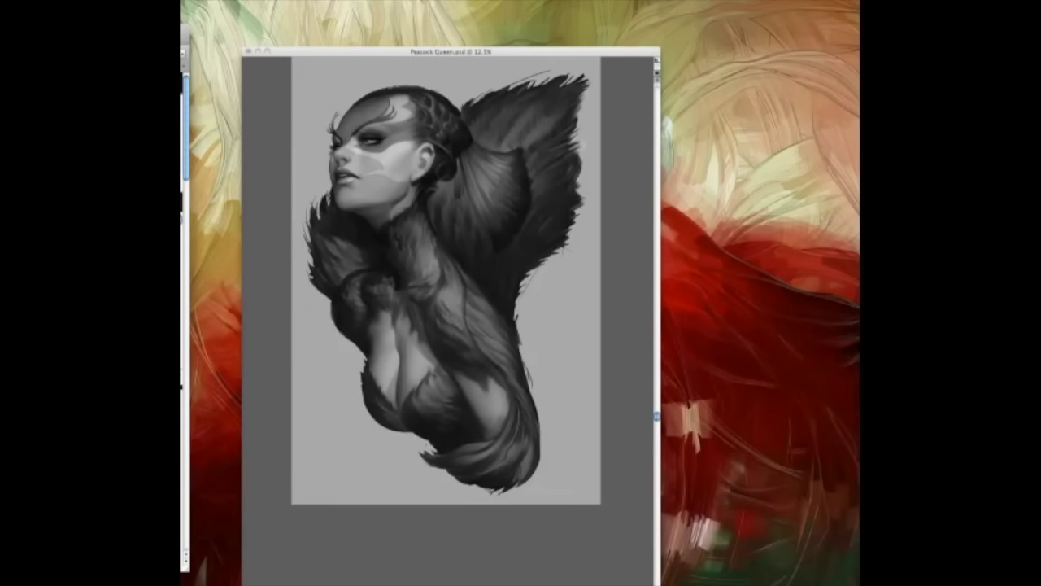
{"action": "key", "text": "Tab"}
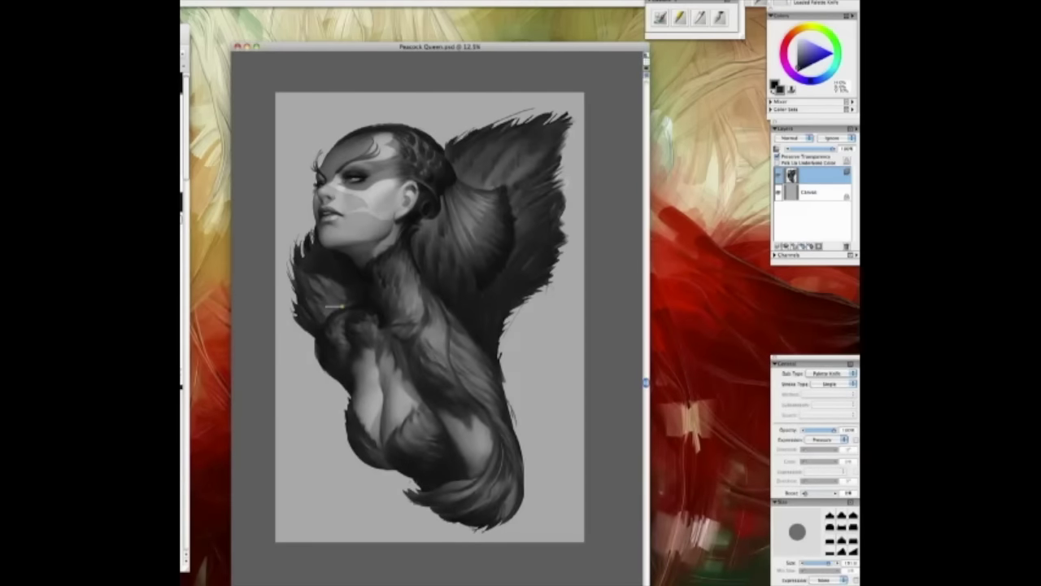
Switch to Photoshop and apply a custom gradient map with dark purple shadows and a pale mint light stop, #b6f5dc
{"action": "key", "text": "super+0"}
{"action": "key", "text": "super+equal"}
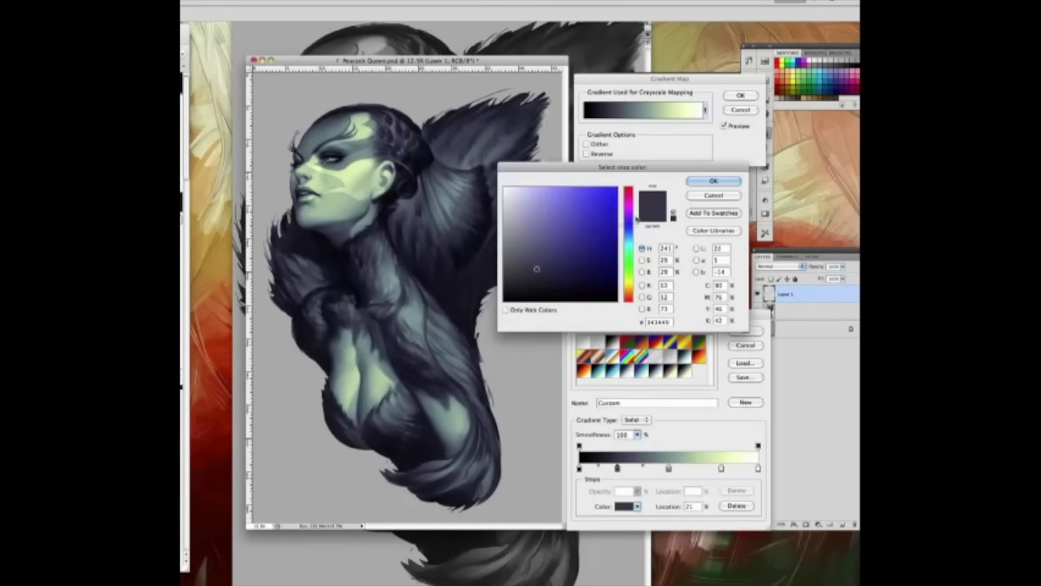
{"action": "left_click", "coordinate": [668, 469]}
{"action": "double_click", "coordinate": [721, 468]}
{"action": "left_click", "coordinate": [638, 288]}
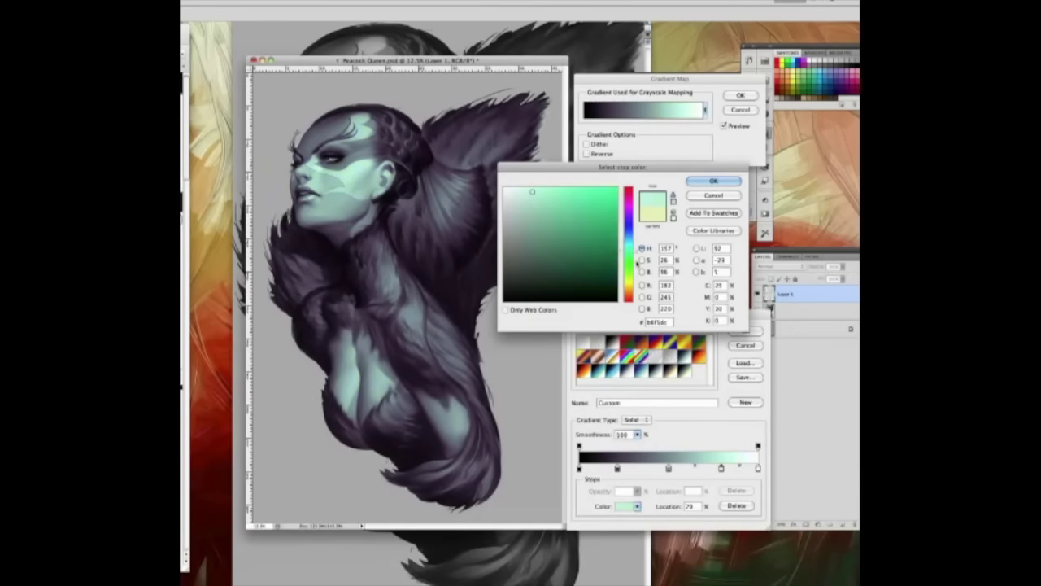
{"action": "left_click", "coordinate": [730, 176]}
{"action": "left_click", "coordinate": [745, 330]}
{"action": "left_click", "coordinate": [740, 96]}
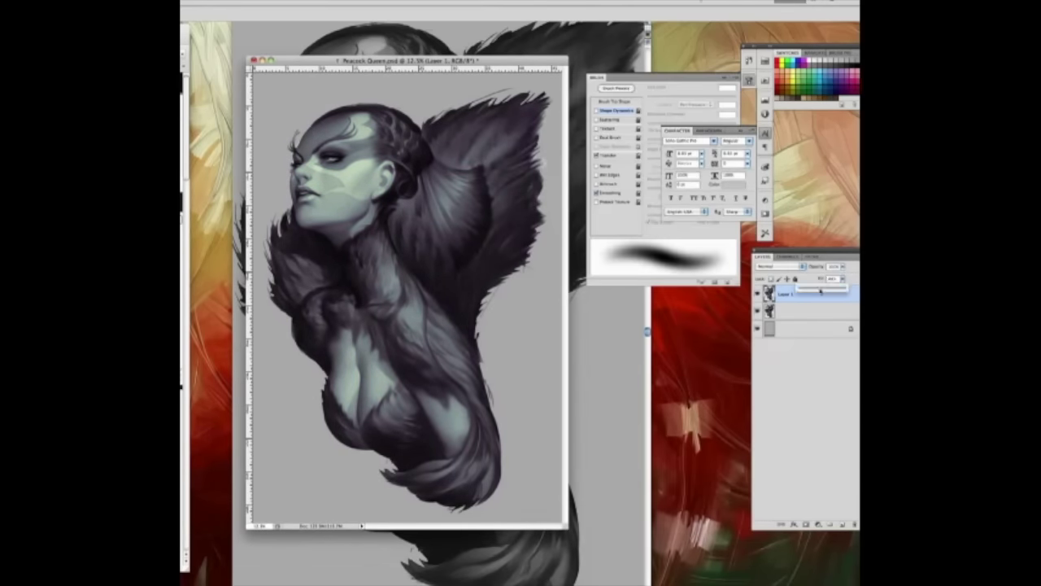
On a layer set to Color mode, paint the feathers of the neck, shoulder and chest blue
{"action": "left_click", "coordinate": [779, 266]}
{"action": "left_click", "coordinate": [779, 418]}
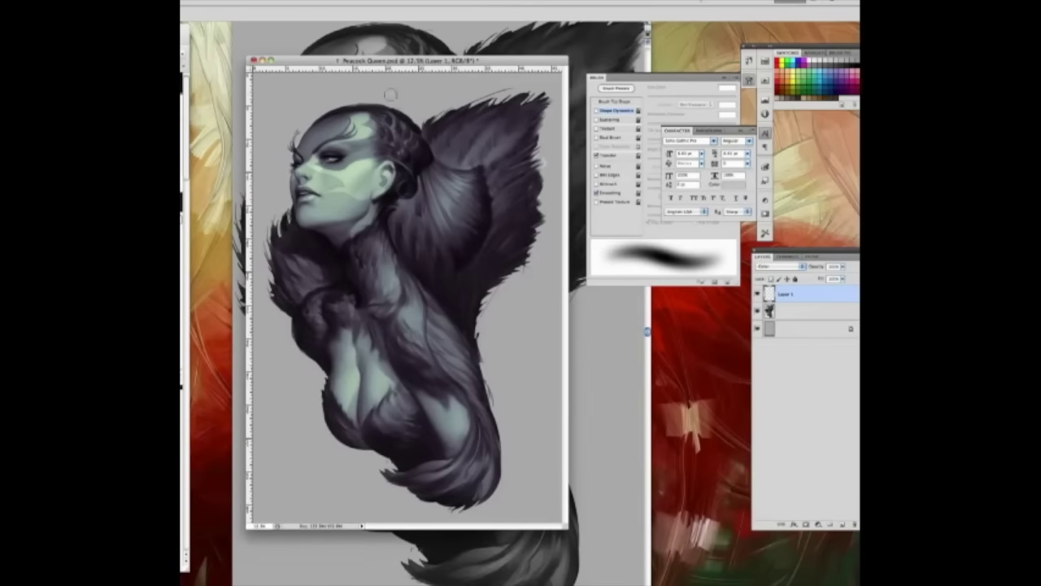
{"action": "key", "text": "super+equal"}
{"action": "left_click_drag", "start_coordinate": [409, 285], "coordinate": [407, 313]}
{"action": "left_click", "coordinate": [597, 110]}
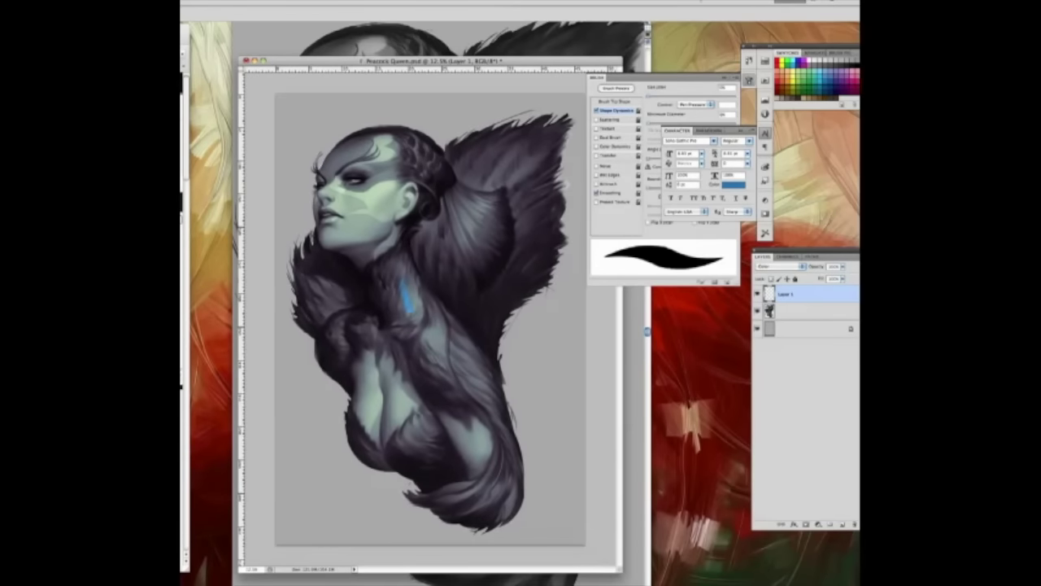
{"action": "mouse_move", "coordinate": [398, 273]}
{"action": "left_mouse_down"}
{"action": "mouse_move", "coordinate": [470, 359]}
{"action": "mouse_move", "coordinate": [359, 318]}
{"action": "left_mouse_up"}
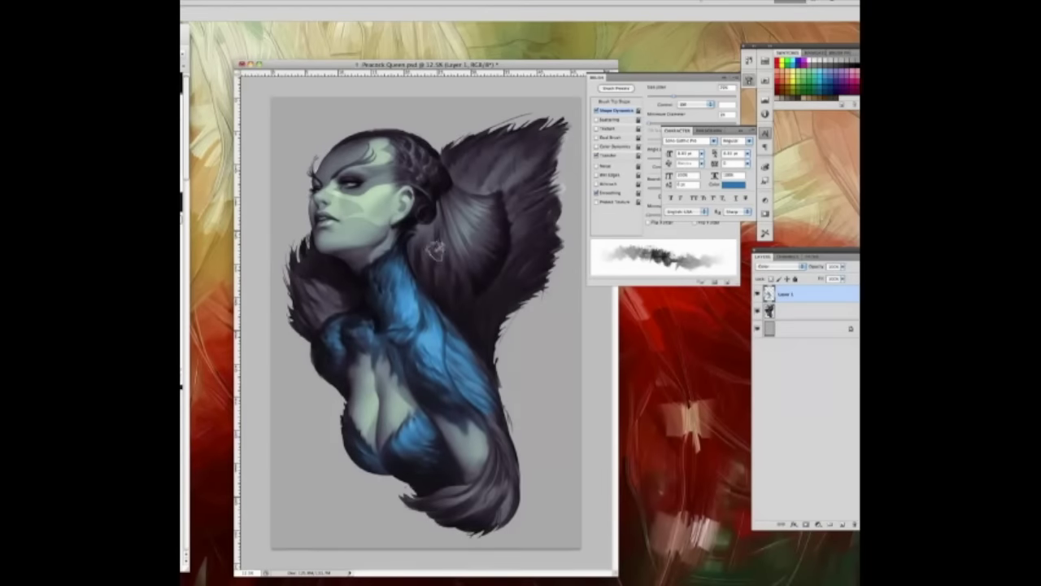
On the Color-mode layer, paint purple and teal over the neck and chest feathers, then tint the head, mask and lips teal-blue
{"action": "left_click_drag", "start_coordinate": [419, 351], "coordinate": [442, 359]}
{"action": "mouse_move", "coordinate": [338, 383]}
{"action": "left_mouse_down"}
{"action": "mouse_move", "coordinate": [413, 358]}
{"action": "mouse_move", "coordinate": [422, 390]}
{"action": "mouse_move", "coordinate": [401, 453]}
{"action": "mouse_move", "coordinate": [467, 331]}
{"action": "mouse_move", "coordinate": [402, 299]}
{"action": "mouse_move", "coordinate": [473, 235]}
{"action": "mouse_move", "coordinate": [380, 278]}
{"action": "mouse_move", "coordinate": [410, 281]}
{"action": "mouse_move", "coordinate": [441, 330]}
{"action": "mouse_move", "coordinate": [496, 235]}
{"action": "mouse_move", "coordinate": [497, 262]}
{"action": "mouse_move", "coordinate": [478, 247]}
{"action": "mouse_move", "coordinate": [477, 279]}
{"action": "left_mouse_up"}
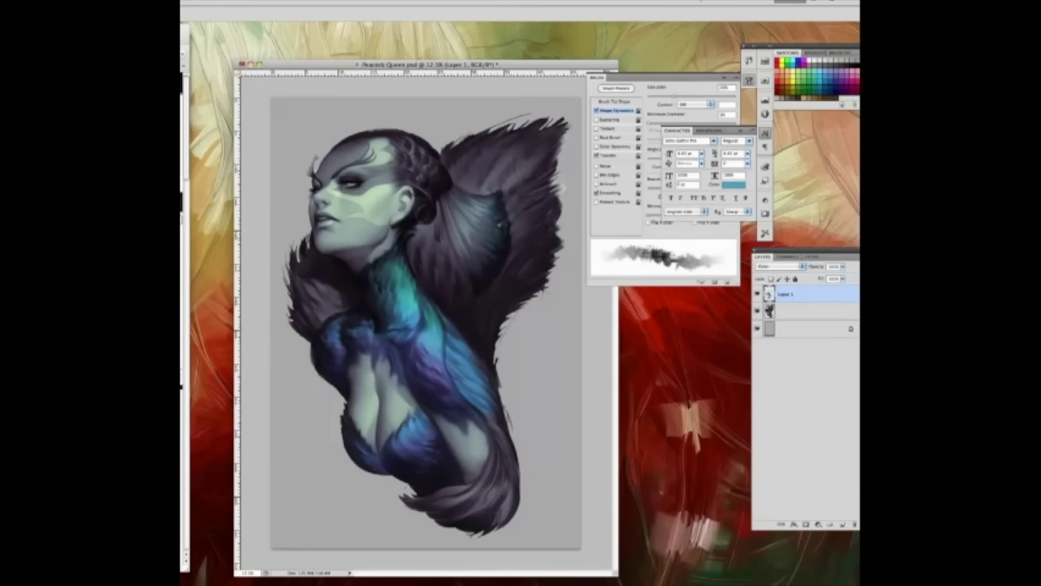
{"action": "left_click", "coordinate": [434, 284], "text": "alt"}
{"action": "mouse_move", "coordinate": [425, 183]}
{"action": "left_mouse_down"}
{"action": "mouse_move", "coordinate": [422, 148]}
{"action": "mouse_move", "coordinate": [423, 195]}
{"action": "left_mouse_up"}
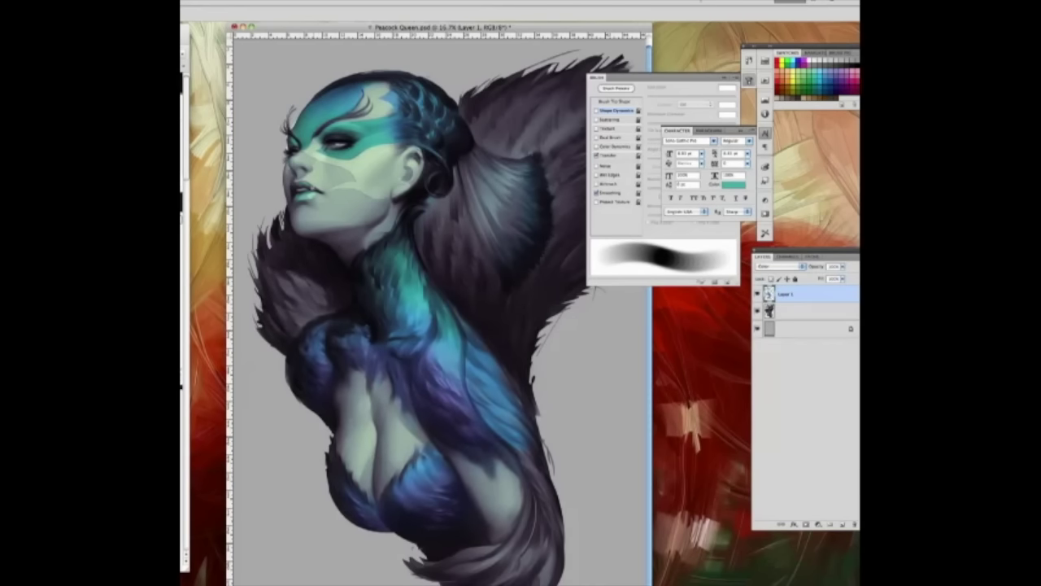
Paint green and yellow over the large back wing, the feathers down the back and the small front wing
{"action": "key", "text": "ctrl+minus"}
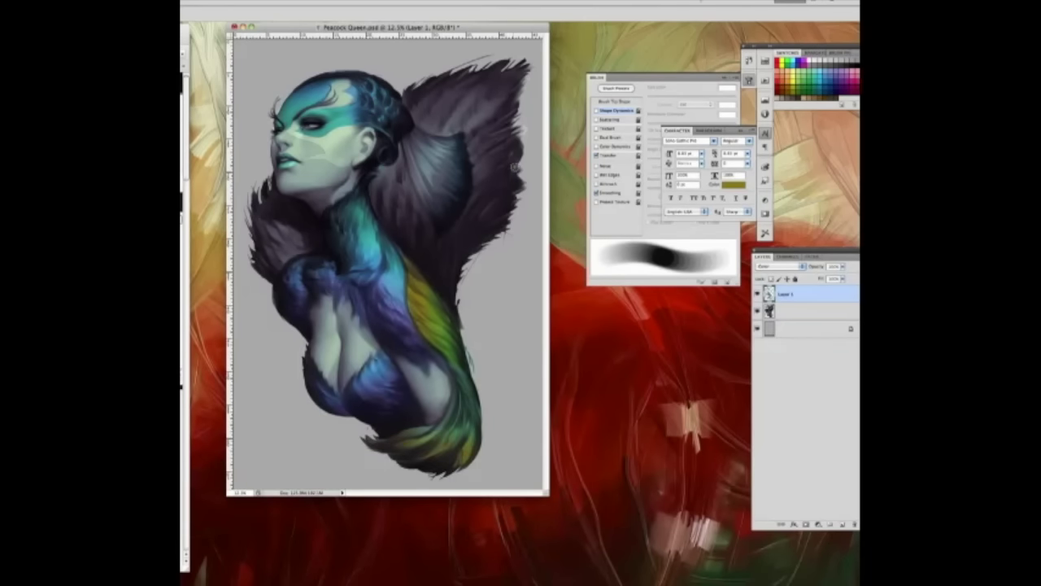
{"action": "left_click_drag", "start_coordinate": [431, 126], "coordinate": [457, 88]}
{"action": "left_click", "coordinate": [418, 298], "text": "alt"}
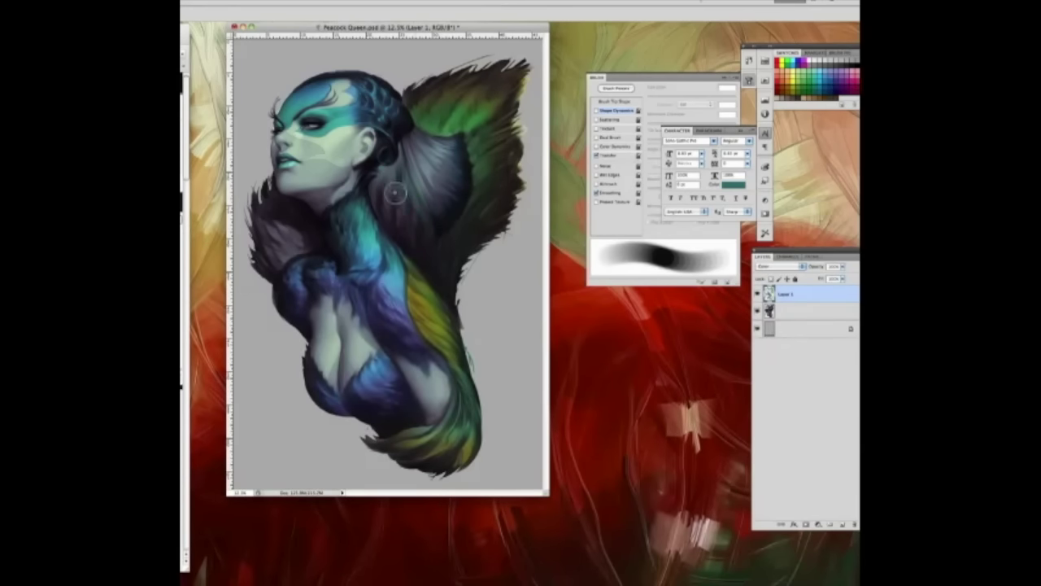
{"action": "left_click_drag", "start_coordinate": [286, 224], "coordinate": [272, 262]}
{"action": "key", "text": "ctrl+plus"}
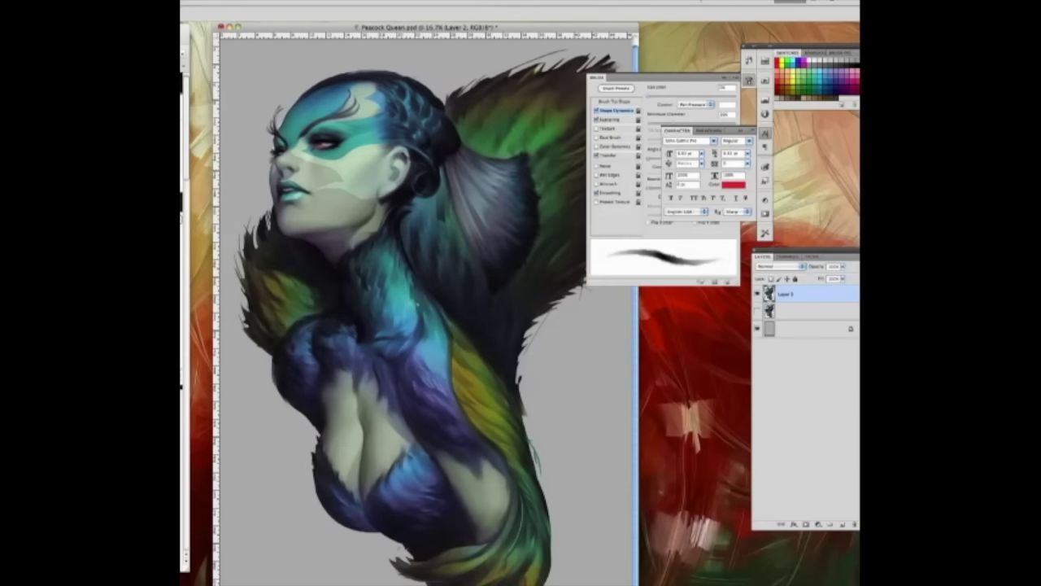
On a new layer set to Color Dodge, brighten the neck and shoulder feathers with a textured scattering brush
{"action": "left_click", "coordinate": [779, 266]}
{"action": "left_click", "coordinate": [772, 341]}
{"action": "key", "text": "period"}
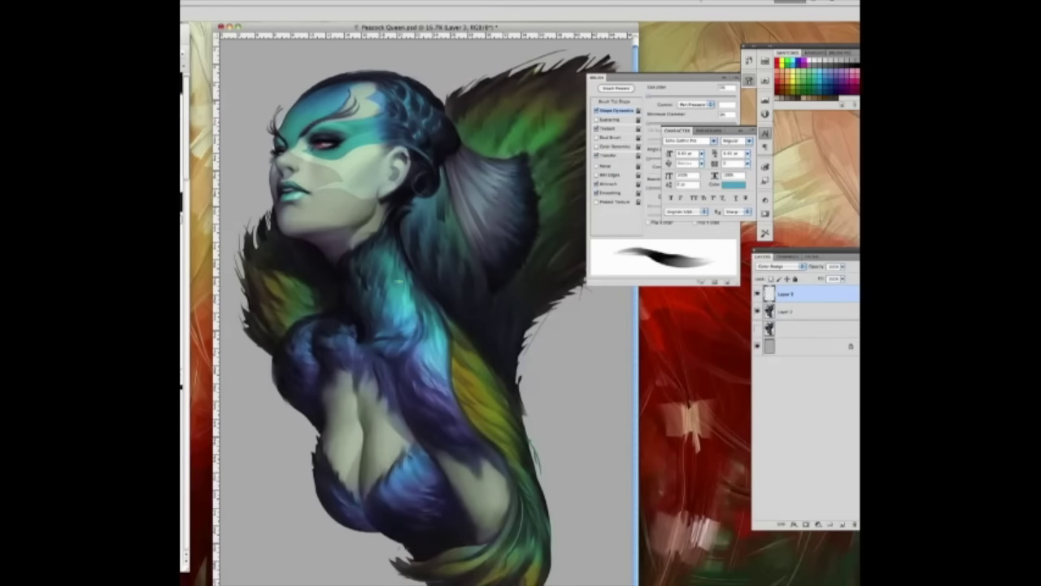
{"action": "left_click", "coordinate": [616, 101]}
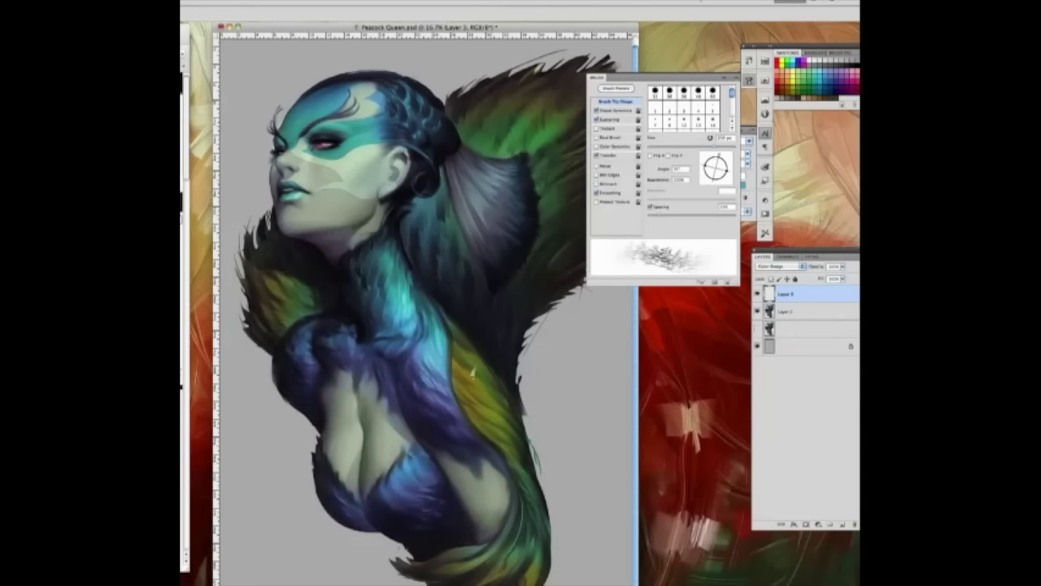
{"action": "left_click_drag", "start_coordinate": [379, 251], "coordinate": [374, 285]}
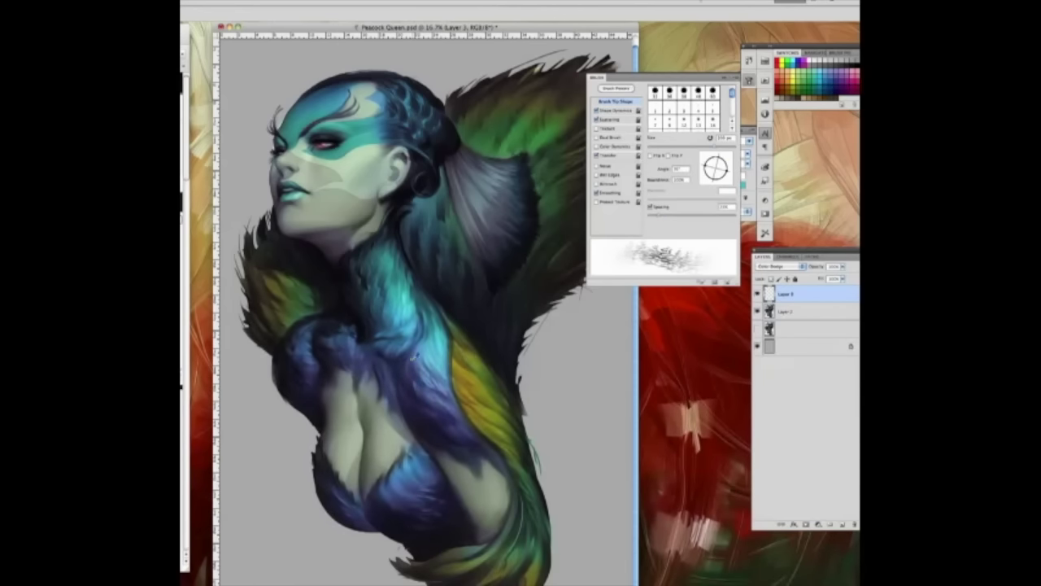
{"action": "left_click_drag", "start_coordinate": [302, 341], "coordinate": [310, 381]}
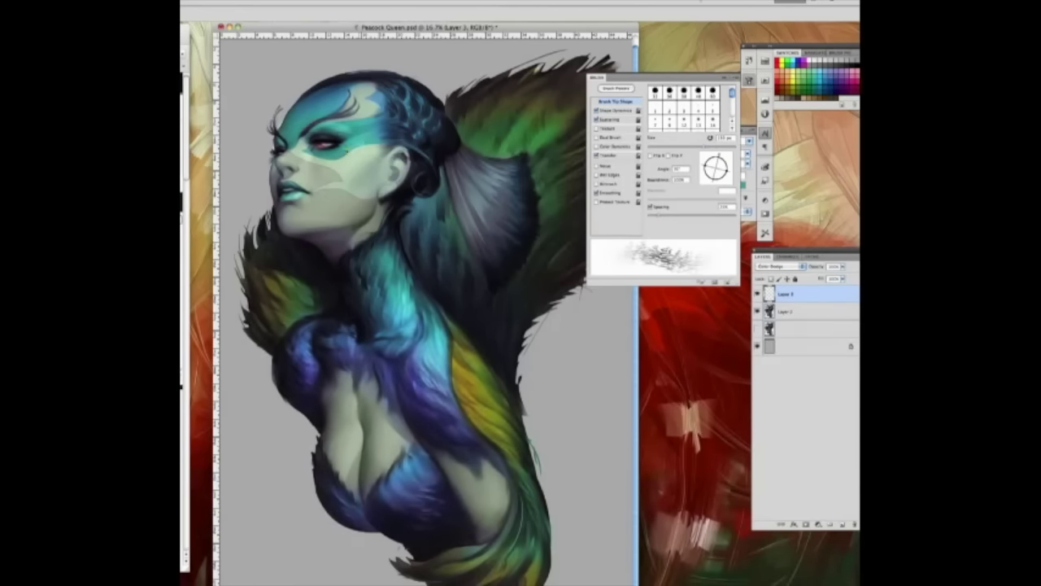
Add Color Dodge glow to the mask and chest feathers, and merge the glow layer down into the figure
{"action": "key", "text": "ctrl+plus"}
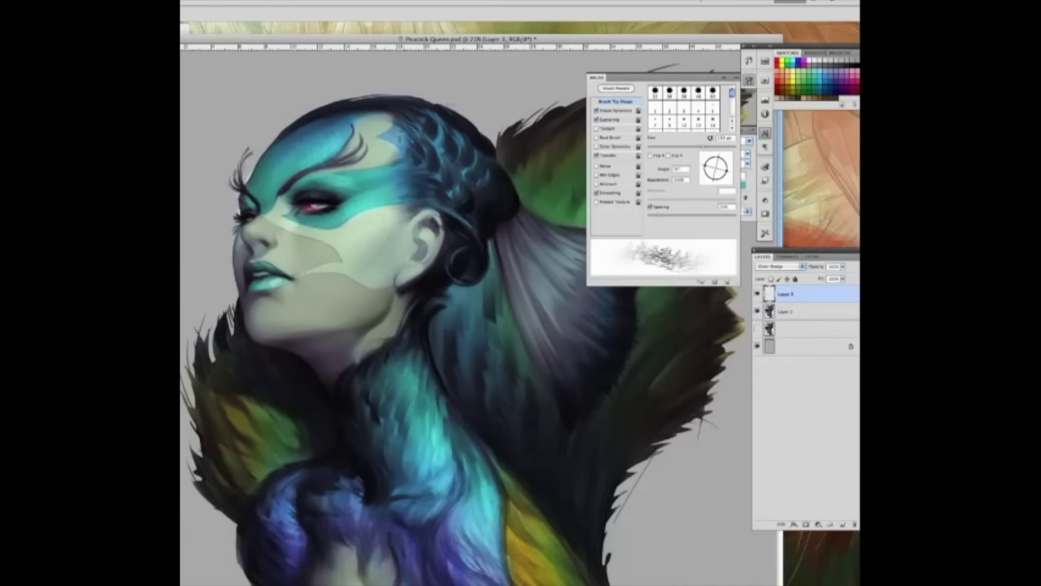
{"action": "key", "text": "ctrl+minus"}
{"action": "left_click_drag", "start_coordinate": [425, 508], "coordinate": [379, 480]}
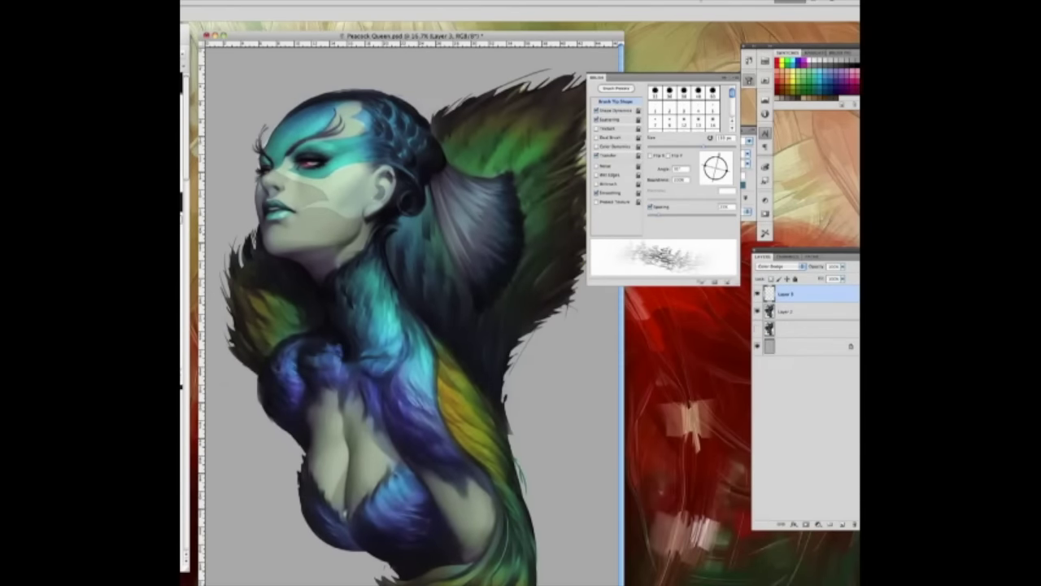
{"action": "key", "text": "ctrl+e"}
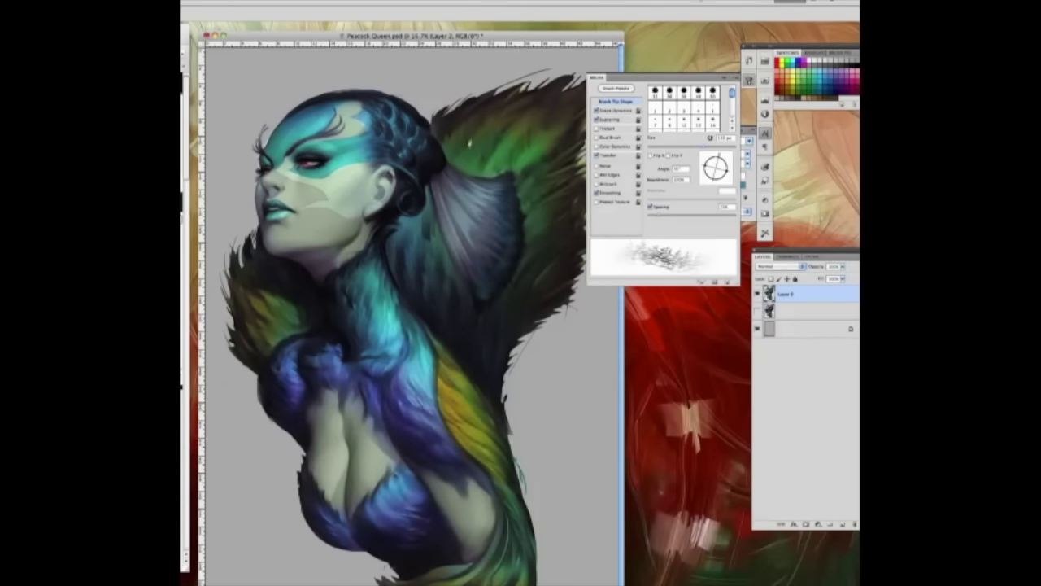
Touch up the face and wing colours with a soft brush, lock the figure layer's transparent pixels and save the file
{"action": "key", "text": "ctrl+plus"}
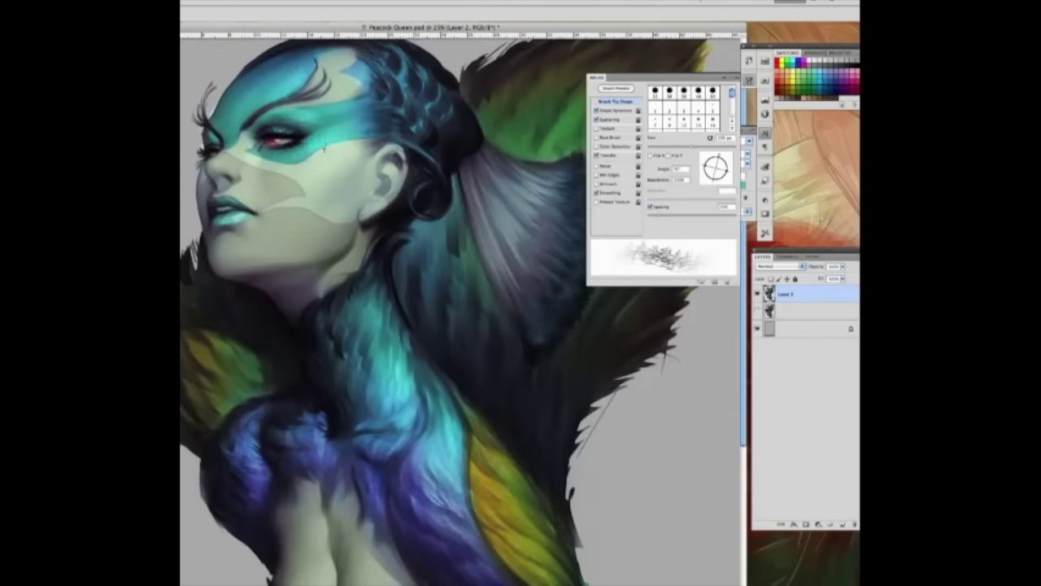
{"action": "key", "text": "ctrl+minus"}
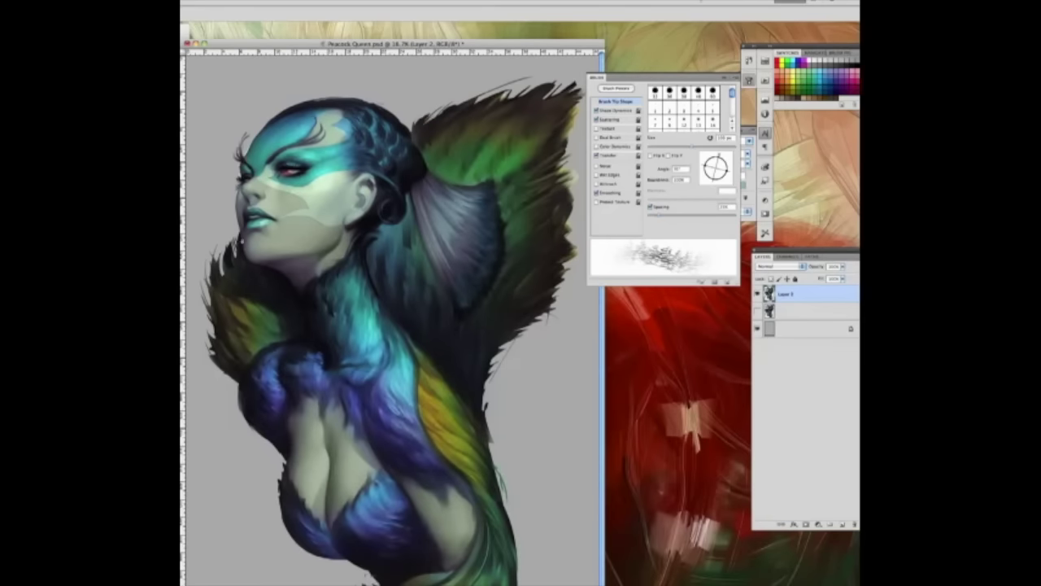
{"action": "key", "text": "ctrl+minus"}
{"action": "left_click", "coordinate": [610, 137]}
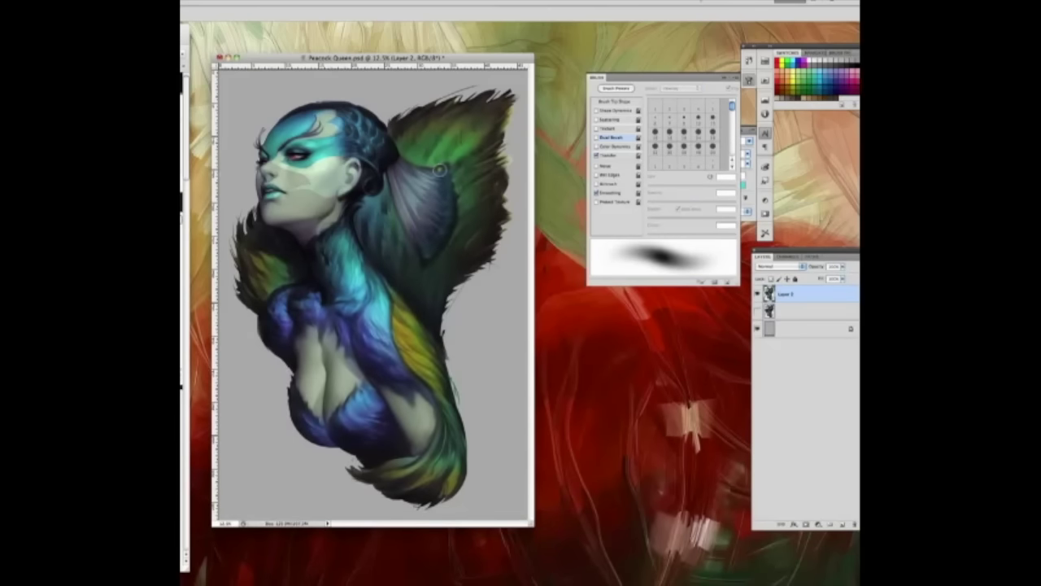
{"action": "key", "text": "slash"}
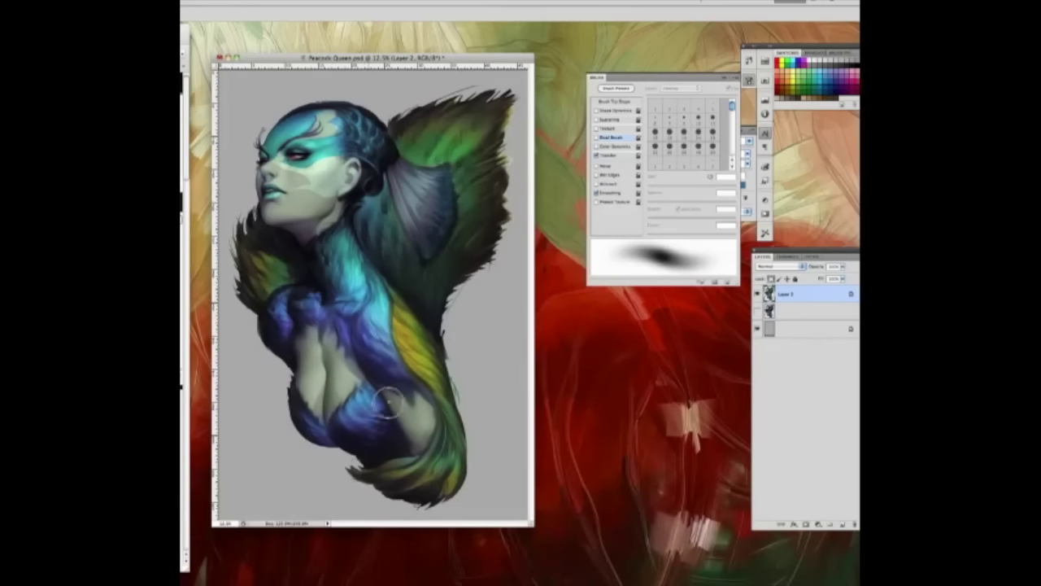
{"action": "key", "text": "ctrl+s"}
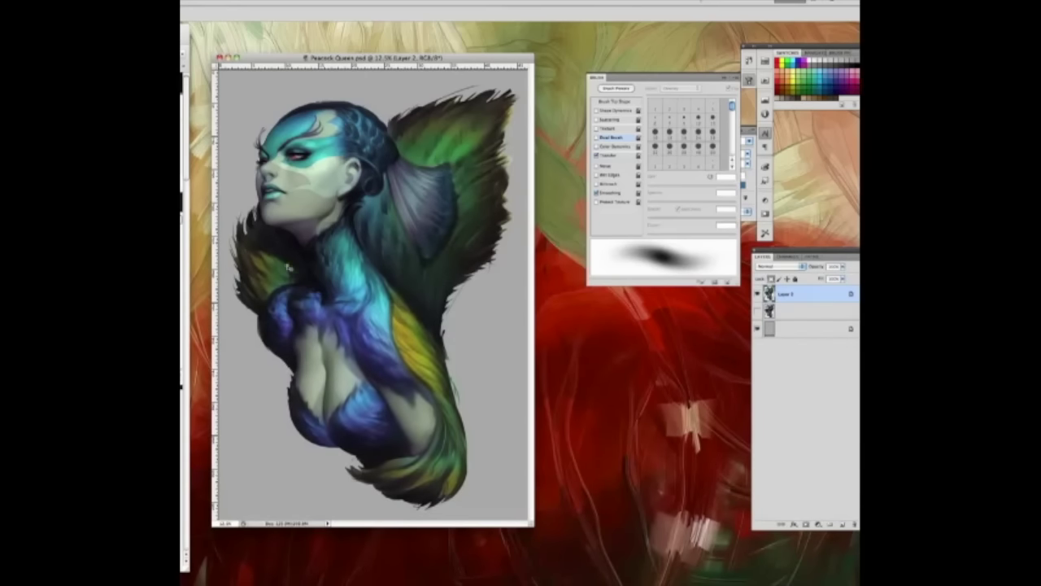
Adjust the figure layer with Curves and apply the Color Efex Pro 4 Contrast Only filter with raised soft contrast
{"action": "key", "text": "ctrl+m"}
{"action": "key", "text": "Return"}
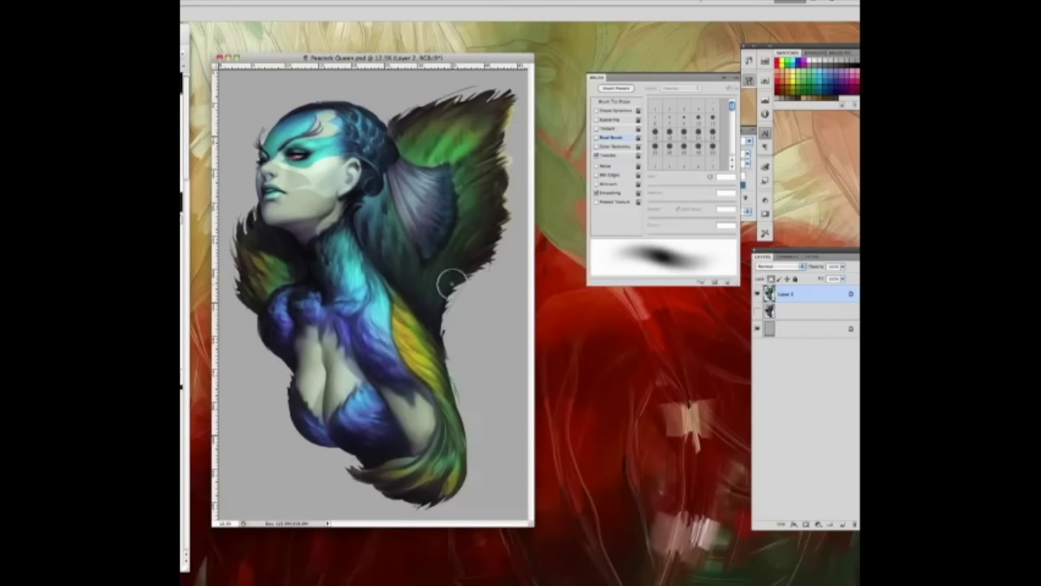
{"action": "key", "text": "ctrl+f"}
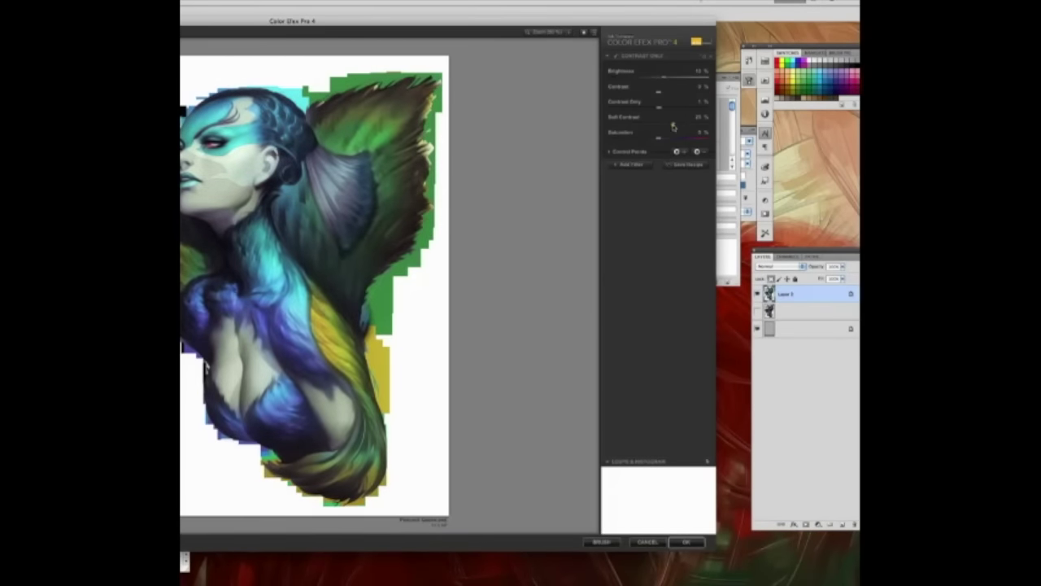
{"action": "left_click", "coordinate": [685, 542]}
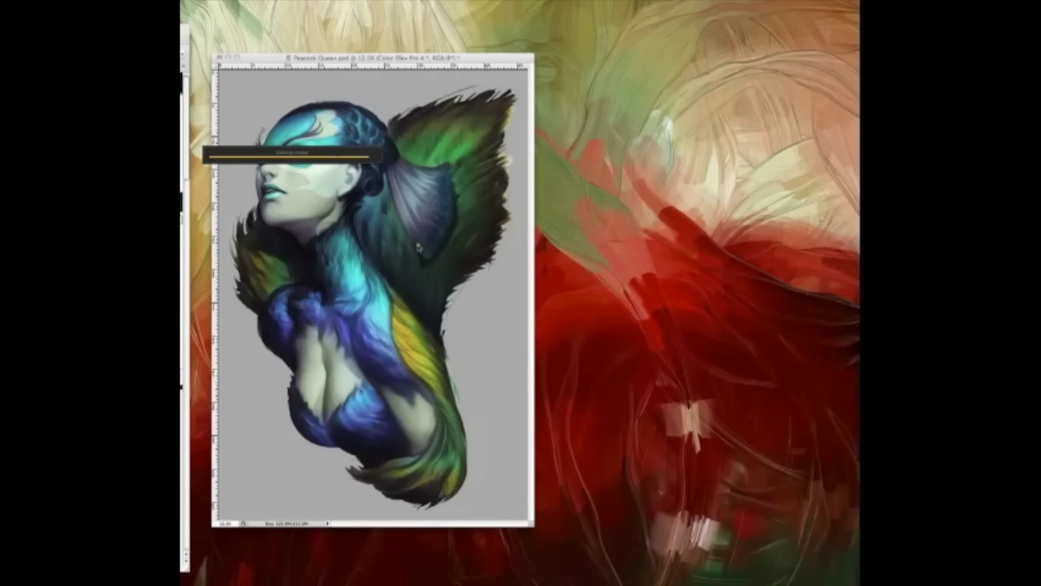
{"action": "left_click", "coordinate": [777, 266]}
{"action": "left_click", "coordinate": [779, 269]}
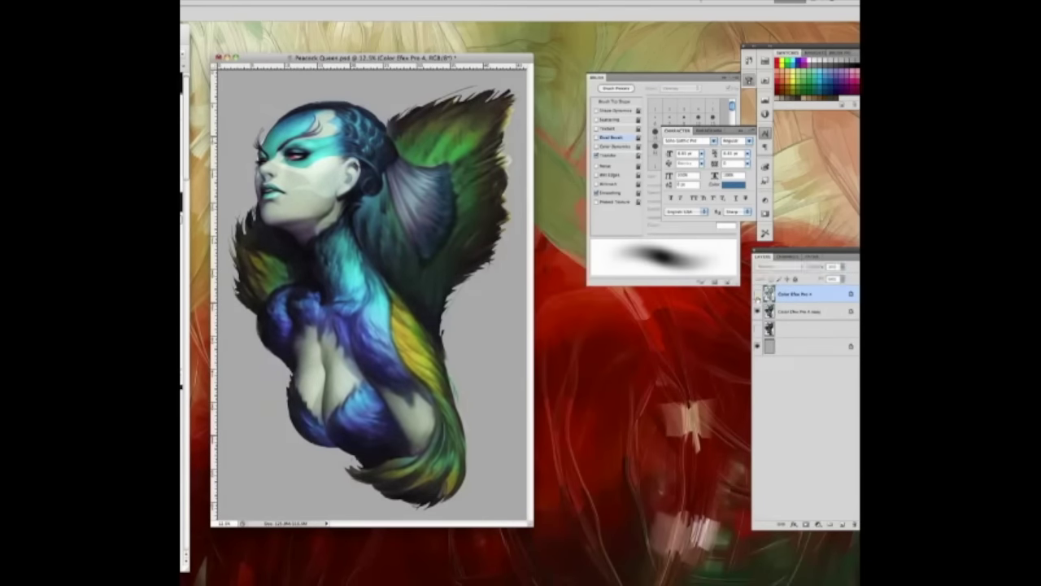
Switch to Painter and open Peacock Queen.psd
{"action": "left_click", "coordinate": [425, 546]}
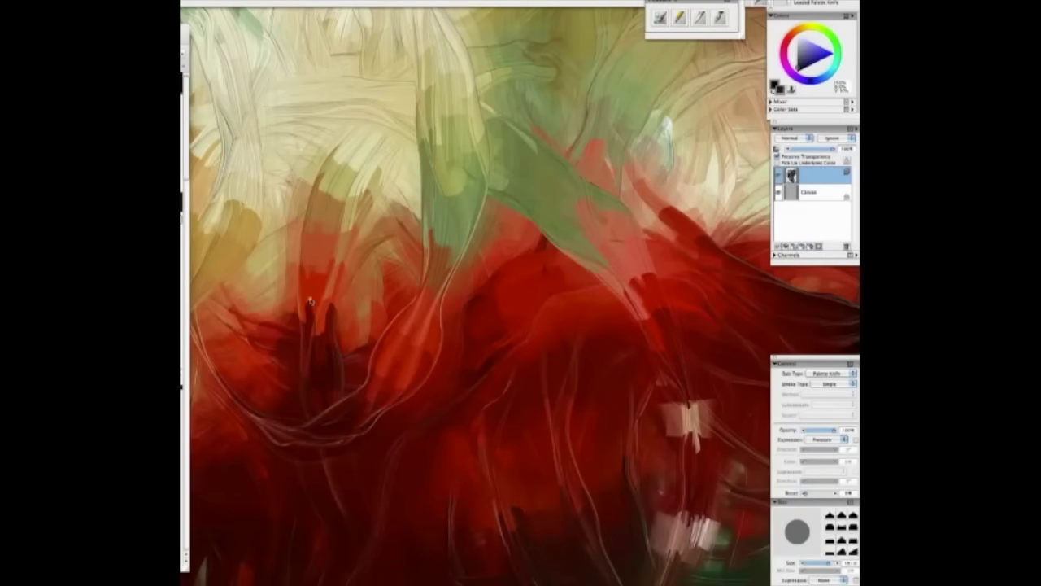
{"action": "left_click", "coordinate": [324, 577]}
{"action": "left_click", "coordinate": [430, 548]}
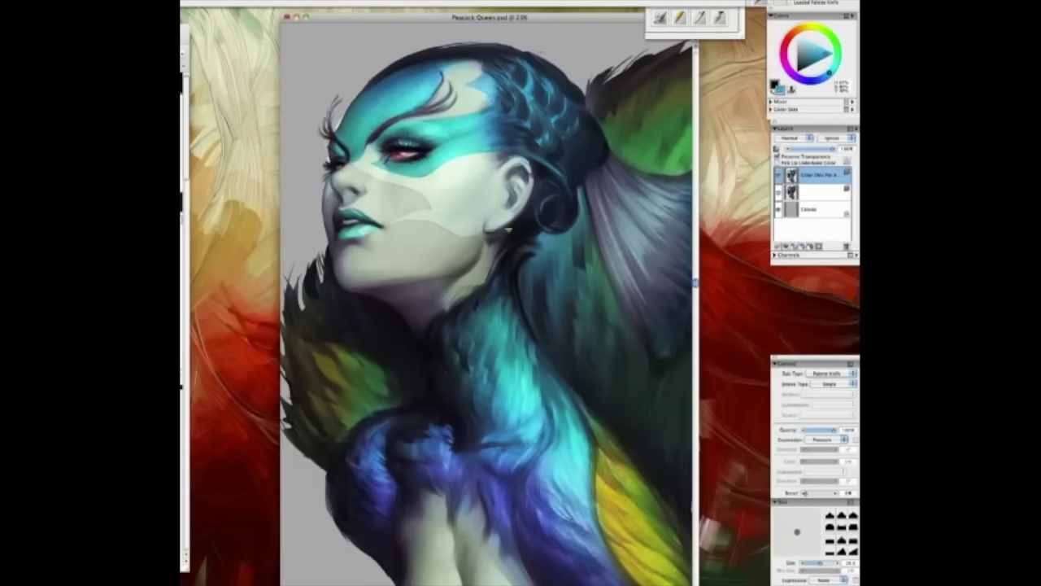
Refine the shading along the jaw and neck beneath the ear with the palette knife, using colours sampled from the painting
{"action": "left_click_drag", "start_coordinate": [492, 241], "coordinate": [465, 255]}
{"action": "left_click", "coordinate": [498, 212], "text": "alt"}
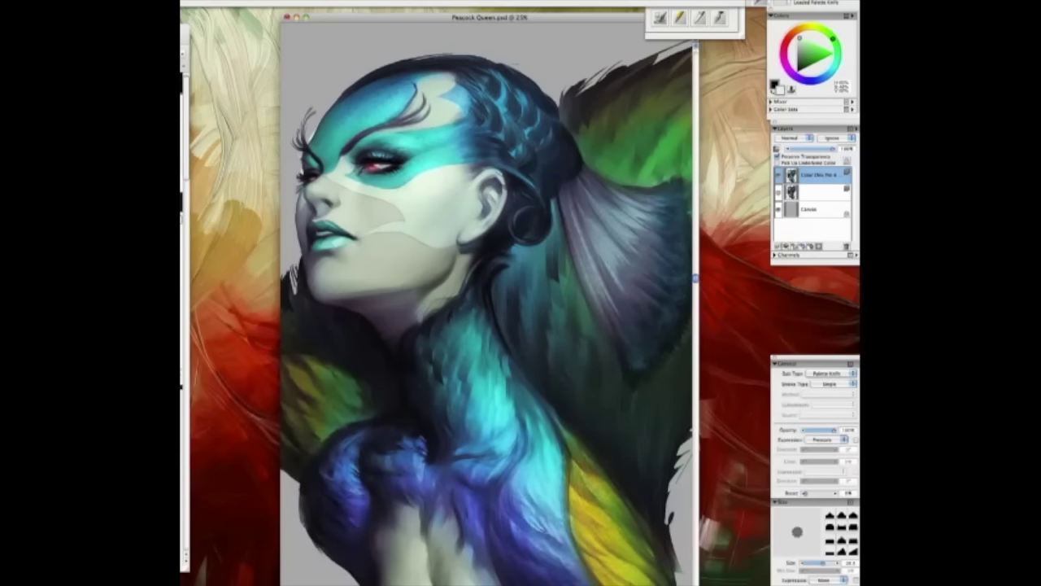
{"action": "left_click_drag", "start_coordinate": [465, 232], "coordinate": [478, 227]}
{"action": "key", "text": "Tab"}
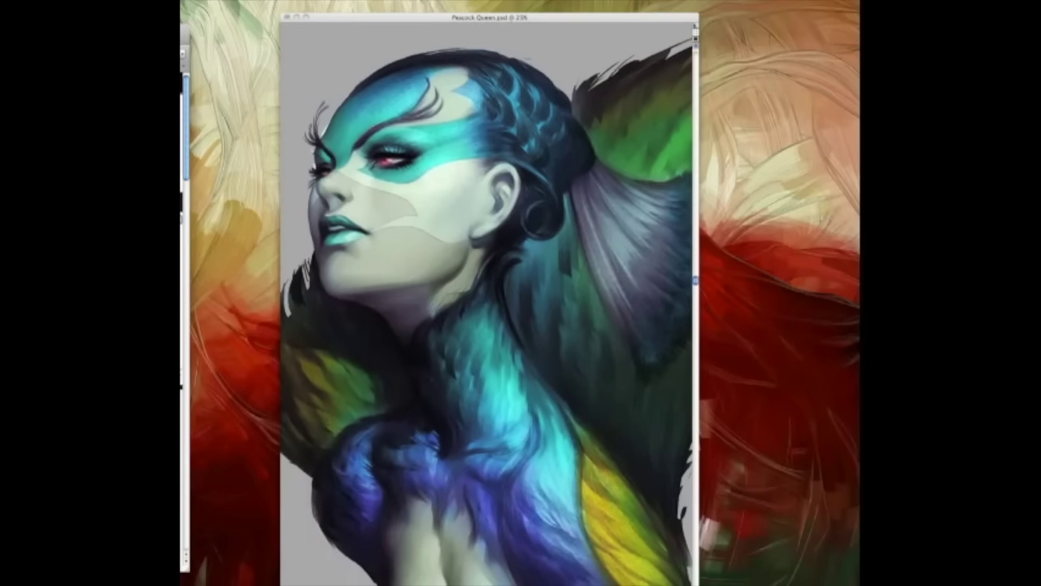
{"action": "key", "text": "Tab"}
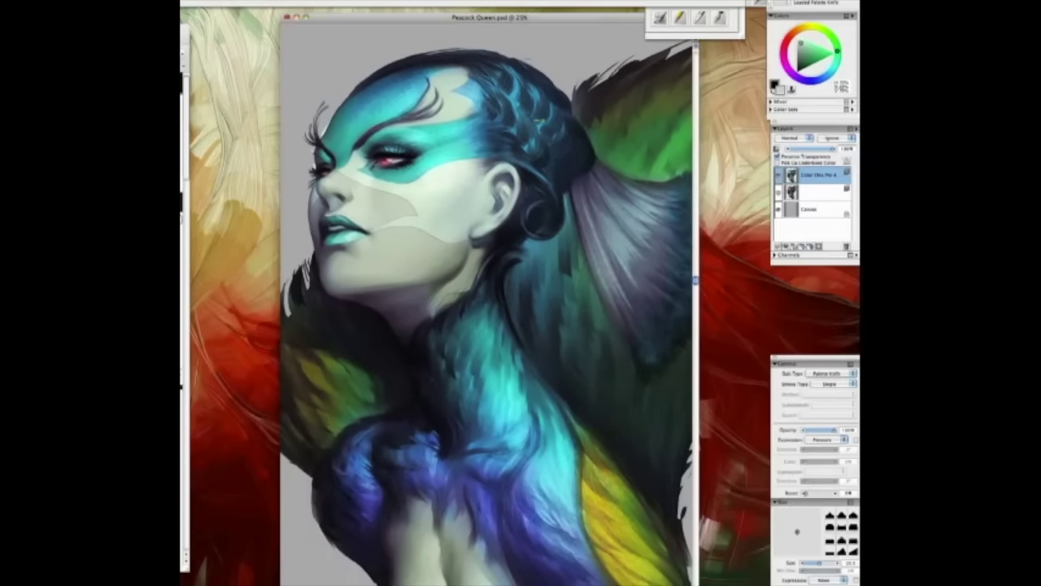
Define the braided hair and the bun with light and dark blue tones sampled from the surrounding hair
{"action": "key", "text": "ctrl+minus"}
{"action": "left_click", "coordinate": [502, 160], "text": "alt"}
{"action": "left_click", "coordinate": [512, 153], "text": "alt"}
{"action": "left_click", "coordinate": [537, 193], "text": "alt"}
{"action": "left_click", "coordinate": [549, 203], "text": "alt"}
{"action": "left_click", "coordinate": [548, 210], "text": "alt"}
{"action": "left_click", "coordinate": [534, 214], "text": "alt"}
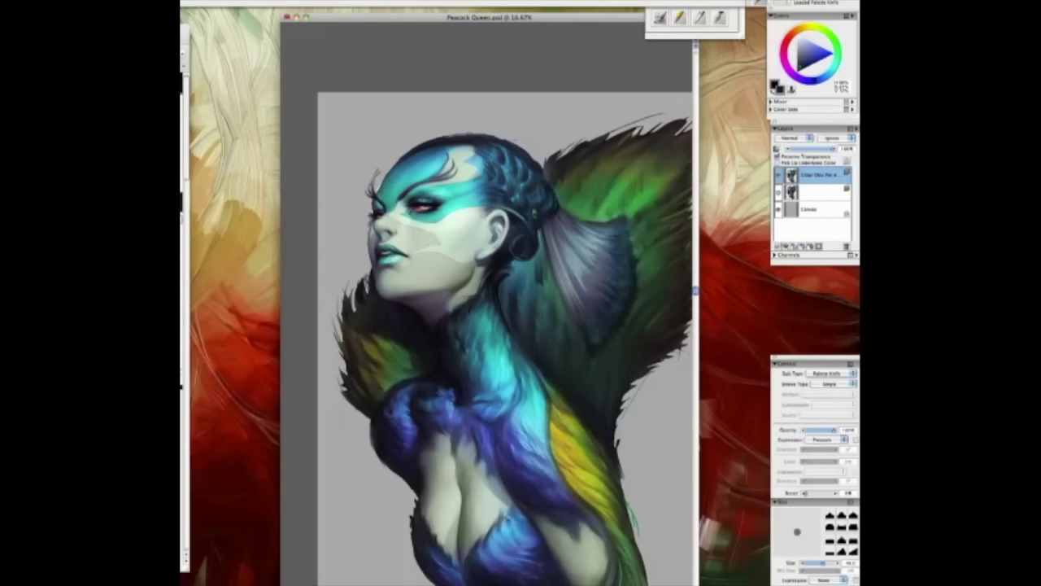
{"action": "left_click", "coordinate": [509, 167], "text": "alt"}
{"action": "left_click", "coordinate": [508, 158], "text": "alt"}
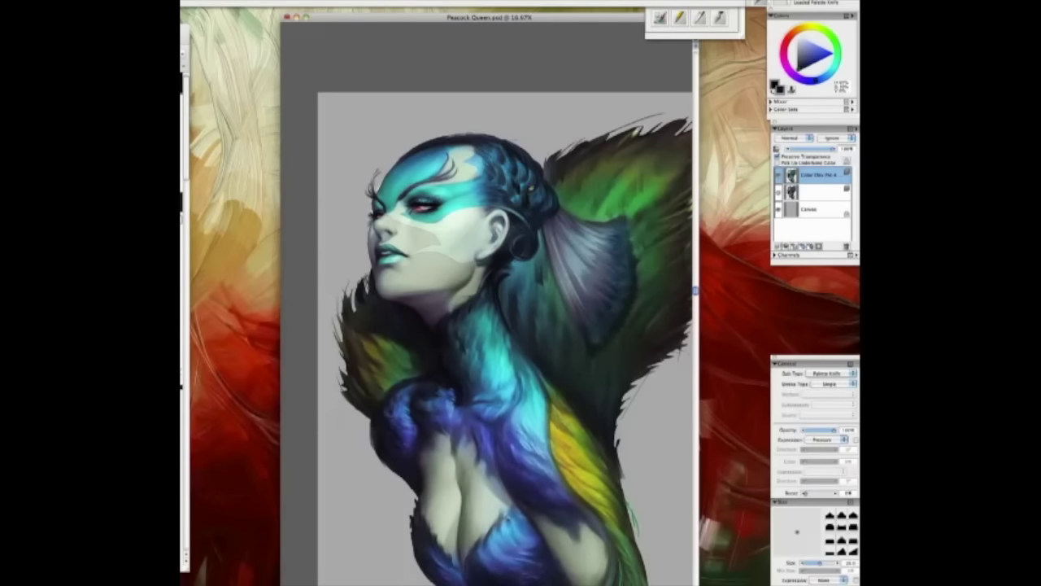
Paint individual feathers on the upper neck with teal and dark blue tones sampled from the neck
{"action": "scroll", "coordinate": [512, 244], "scroll_direction": "down", "scroll_amount": 2}
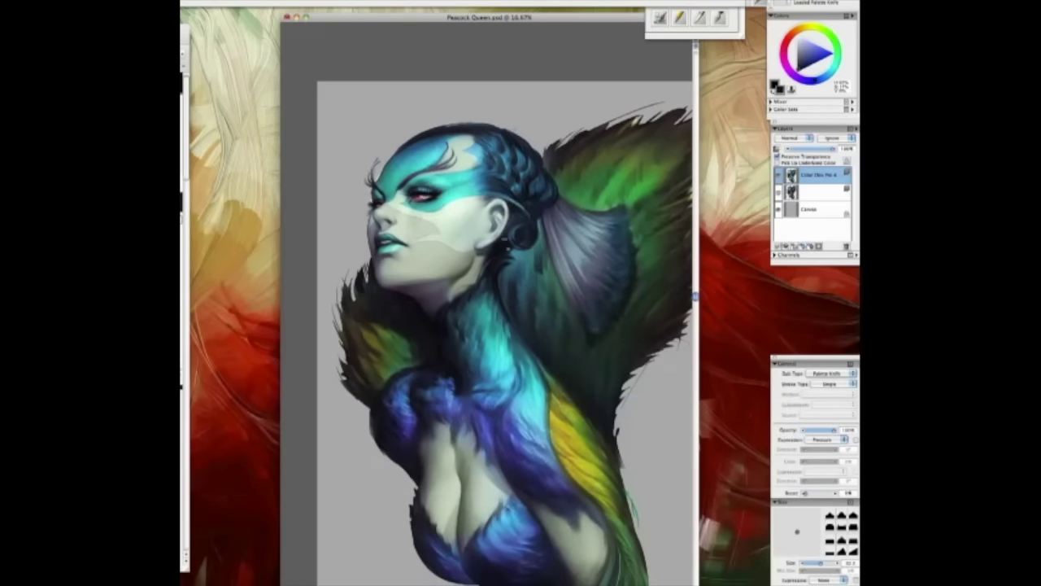
{"action": "scroll", "coordinate": [504, 325], "scroll_direction": "down", "scroll_amount": 1}
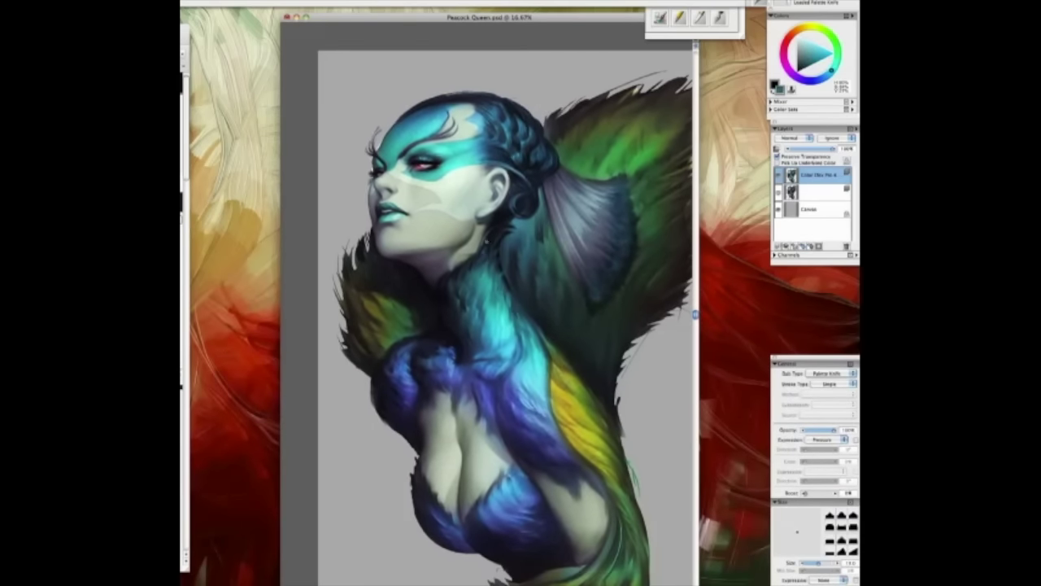
{"action": "left_click", "coordinate": [463, 272], "text": "alt"}
{"action": "left_click", "coordinate": [479, 273], "text": "alt"}
{"action": "left_click", "coordinate": [492, 303], "text": "alt"}
{"action": "left_click", "coordinate": [478, 301], "text": "alt"}
{"action": "left_click", "coordinate": [469, 286], "text": "alt"}
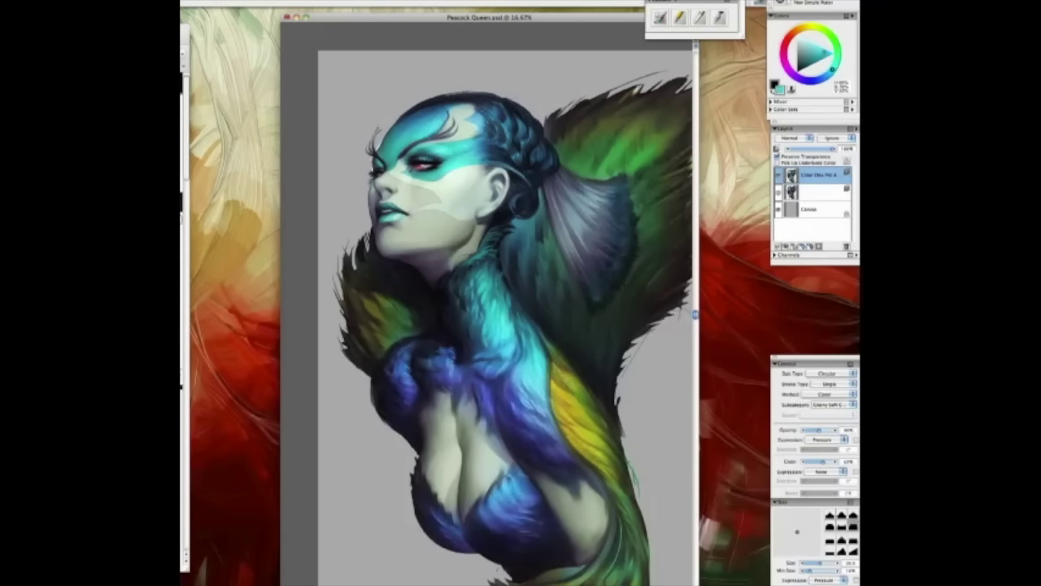
Extend the feather detail along the neck and behind the ear with a soft circular brush and sampled colours
{"action": "scroll", "coordinate": [488, 325], "scroll_direction": "down", "scroll_amount": 1}
{"action": "left_click", "coordinate": [483, 319], "text": "alt"}
{"action": "left_click", "coordinate": [497, 265], "text": "alt"}
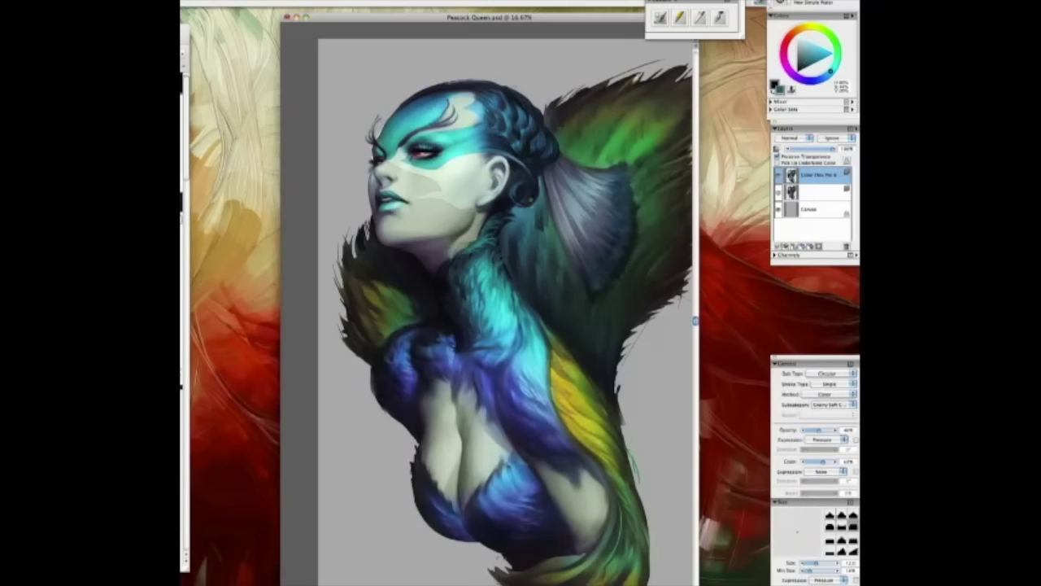
{"action": "scroll", "coordinate": [501, 235], "scroll_direction": "left", "scroll_amount": 1}
{"action": "left_click", "coordinate": [476, 245], "text": "alt"}
{"action": "left_click", "coordinate": [533, 183], "text": "alt"}
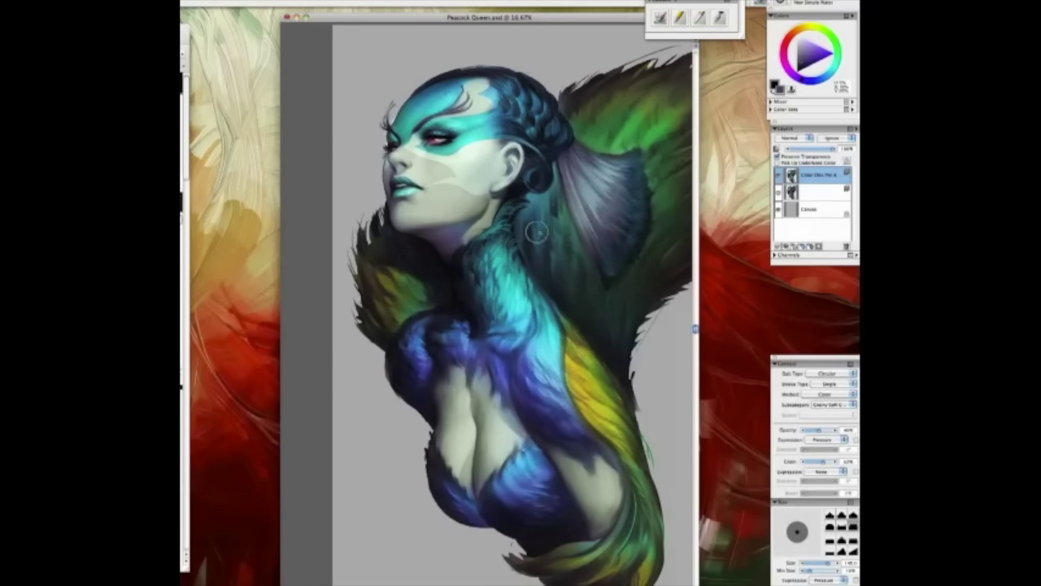
Paint sharper blue, violet and cyan feather strokes across the chest and shoulder using sampled colours
{"action": "left_click", "coordinate": [527, 372], "text": "alt"}
{"action": "scroll", "coordinate": [524, 358], "scroll_direction": "down", "scroll_amount": 1}
{"action": "scroll", "coordinate": [525, 358], "scroll_direction": "right", "scroll_amount": 1}
{"action": "left_click", "coordinate": [521, 353], "text": "alt"}
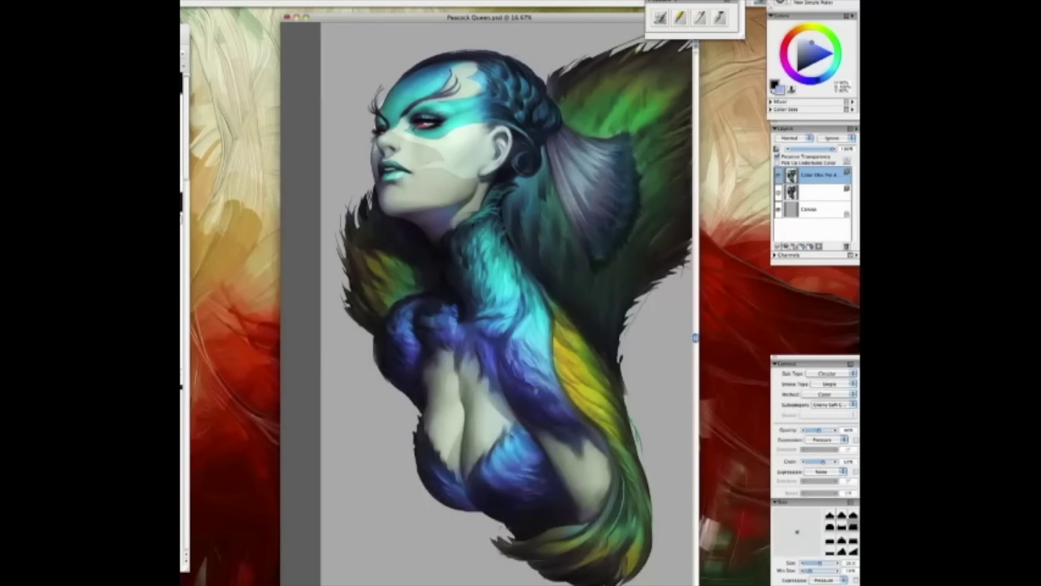
{"action": "left_click", "coordinate": [509, 369], "text": "alt"}
{"action": "left_click", "coordinate": [517, 350], "text": "alt"}
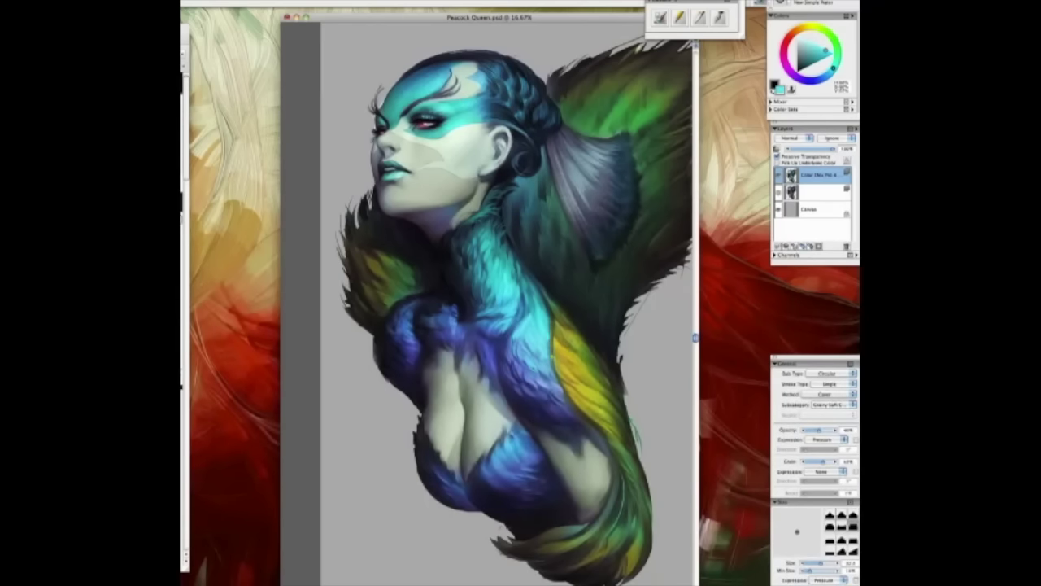
{"action": "scroll", "coordinate": [517, 334], "scroll_direction": "down", "scroll_amount": 1}
{"action": "scroll", "coordinate": [516, 333], "scroll_direction": "left", "scroll_amount": 1}
{"action": "key", "text": "Tab"}
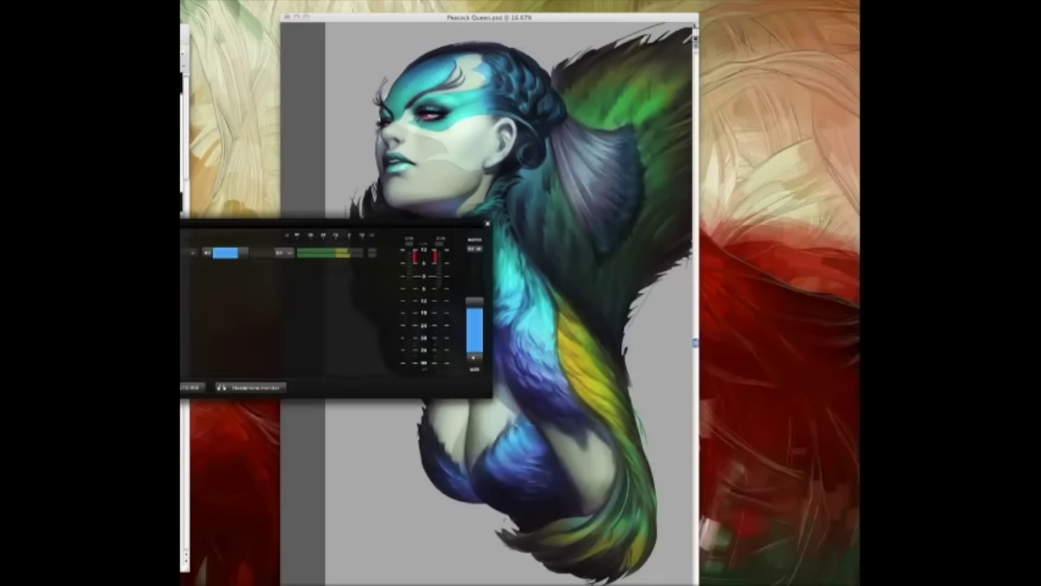
{"action": "key", "text": "Tab"}
{"action": "key", "text": "Tab"}
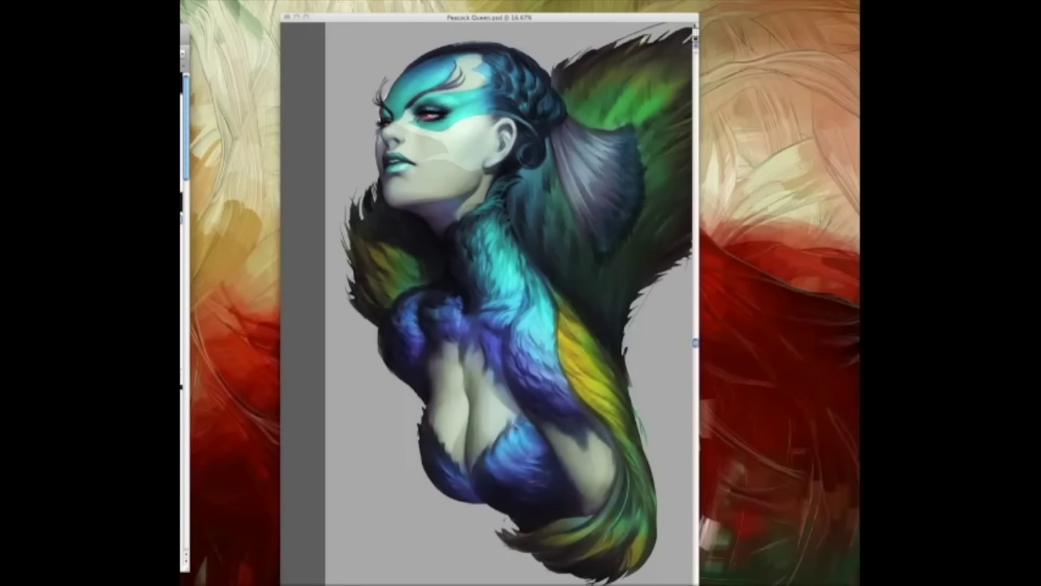
{"action": "key", "text": "Tab"}
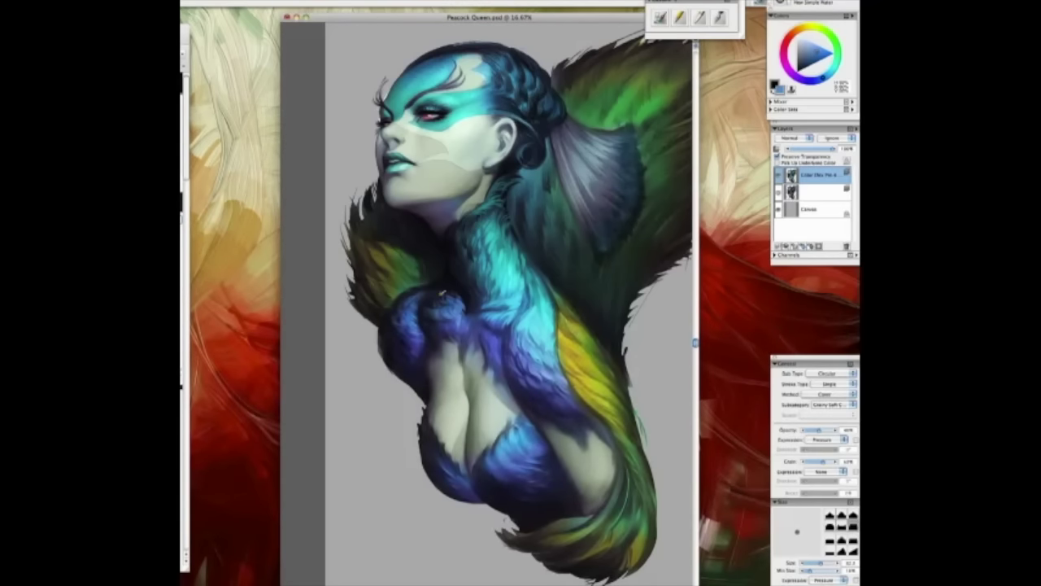
Paint defined feather strokes over the yellow wing patch beside the shoulder with yellow and orange tones sampled from it
{"action": "scroll", "coordinate": [501, 303], "scroll_direction": "up", "scroll_amount": 1}
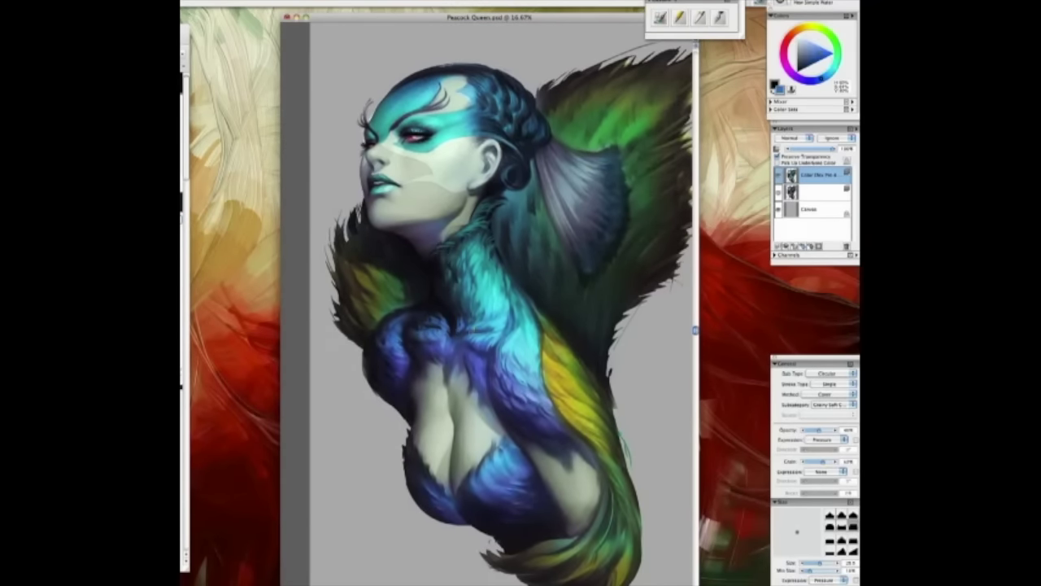
{"action": "scroll", "coordinate": [461, 326], "scroll_direction": "right", "scroll_amount": 1}
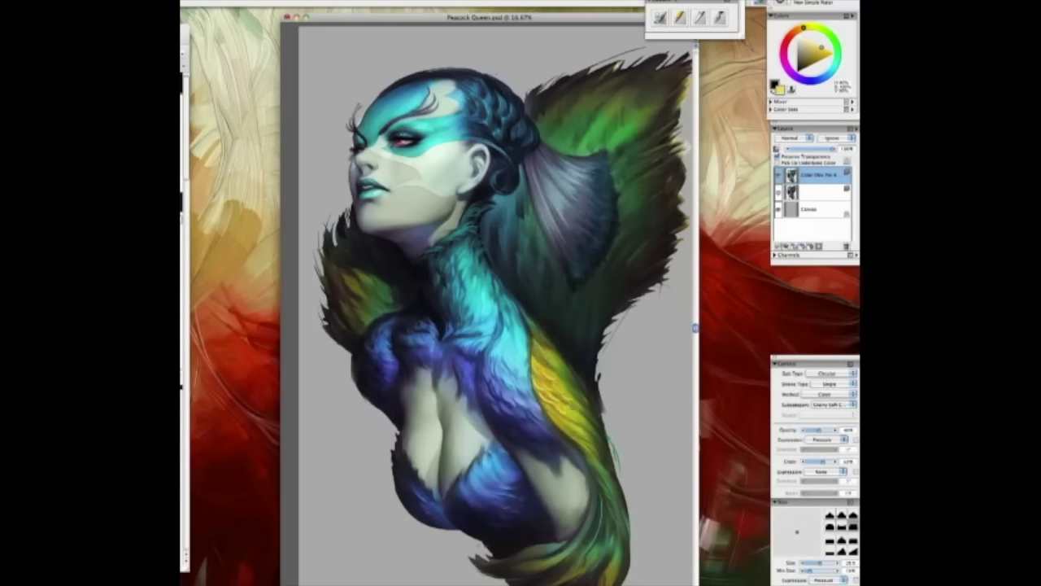
{"action": "scroll", "coordinate": [536, 341], "scroll_direction": "down", "scroll_amount": 1}
{"action": "left_click", "coordinate": [537, 337], "text": "alt"}
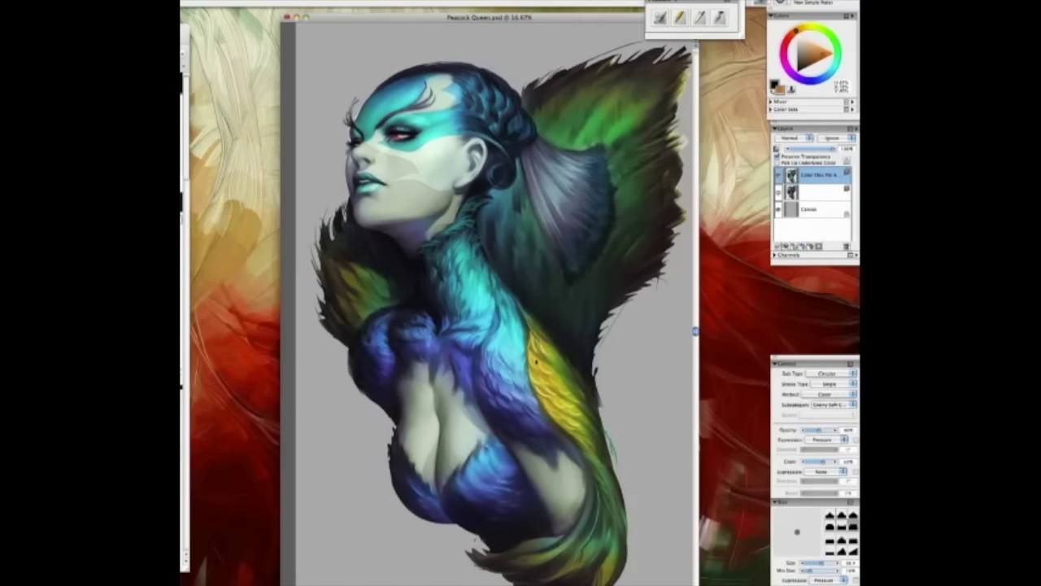
Paint bright blue feather tips along the outer edge of the fan behind the head, using sampled blue tones
{"action": "scroll", "coordinate": [504, 276], "scroll_direction": "up", "scroll_amount": 1}
{"action": "scroll", "coordinate": [595, 229], "scroll_direction": "up", "scroll_amount": 1}
{"action": "left_click", "coordinate": [579, 277], "text": "alt"}
{"action": "mouse_move", "coordinate": [572, 284]}
{"action": "left_mouse_down"}
{"action": "mouse_move", "coordinate": [604, 202]}
{"action": "mouse_move", "coordinate": [604, 249]}
{"action": "left_mouse_up"}
{"action": "left_click", "coordinate": [588, 270], "text": "alt"}
{"action": "left_click", "coordinate": [598, 253], "text": "alt"}
{"action": "left_click", "coordinate": [582, 273], "text": "alt"}
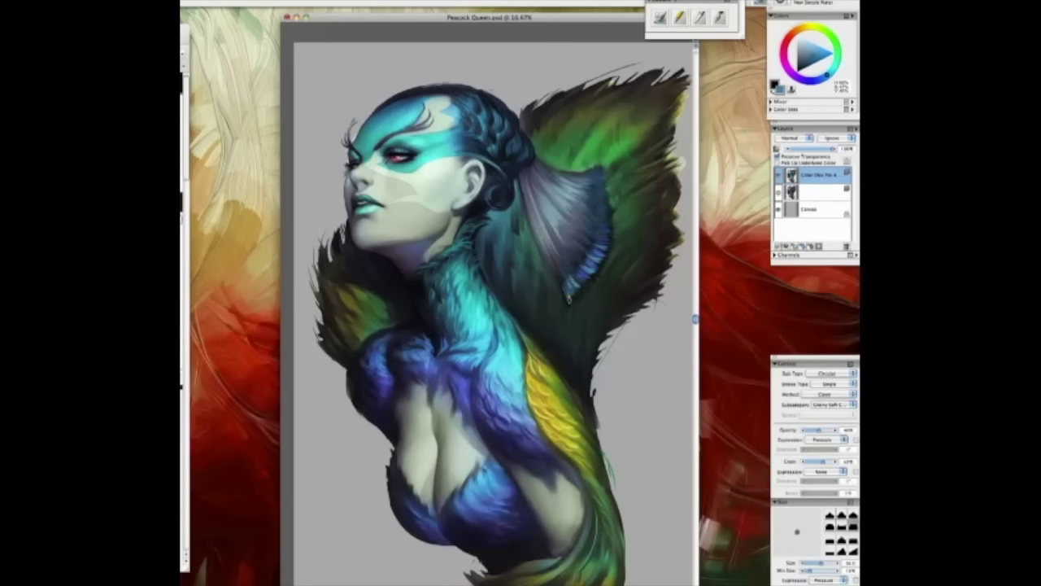
{"action": "scroll", "coordinate": [592, 189], "scroll_direction": "down", "scroll_amount": 1}
{"action": "scroll", "coordinate": [577, 219], "scroll_direction": "right", "scroll_amount": 1}
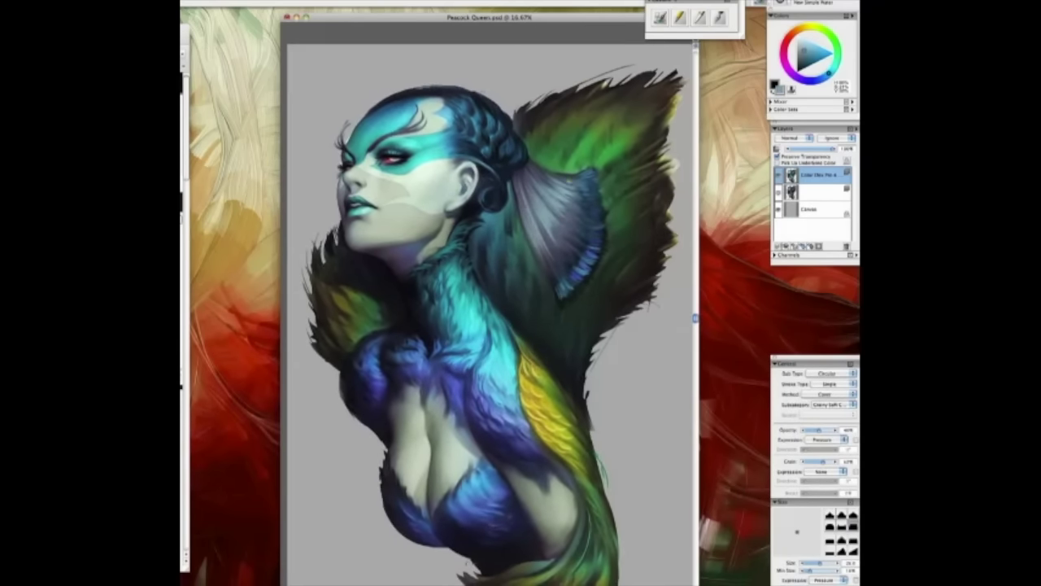
Define individual feathers on the yellow-green patch behind the far shoulder with olive and yellow tones
{"action": "scroll", "coordinate": [577, 221], "scroll_direction": "up", "scroll_amount": 1}
{"action": "scroll", "coordinate": [575, 220], "scroll_direction": "down", "scroll_amount": 1}
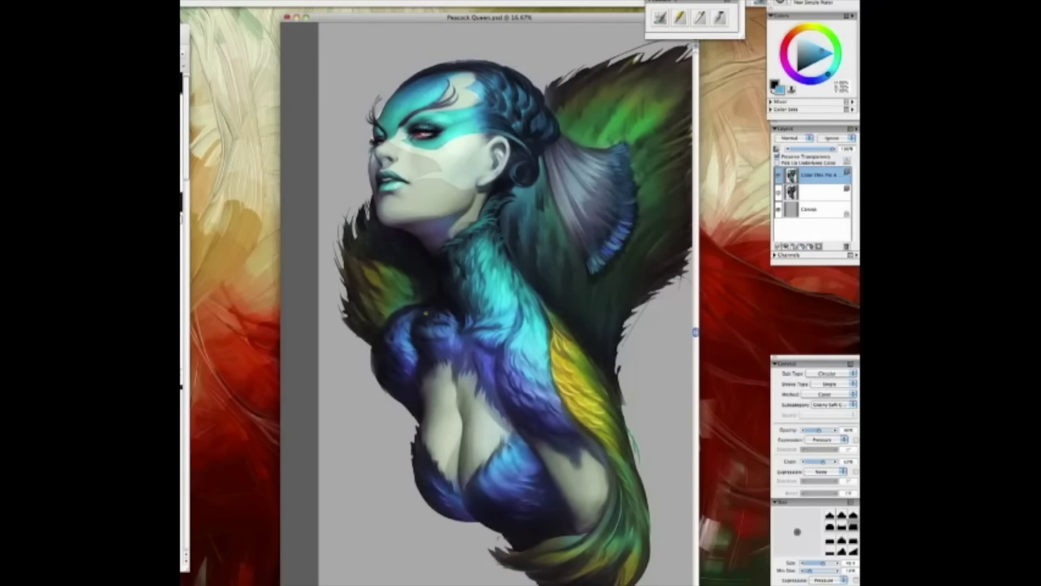
{"action": "scroll", "coordinate": [408, 356], "scroll_direction": "up", "scroll_amount": 1}
{"action": "scroll", "coordinate": [408, 356], "scroll_direction": "right", "scroll_amount": 1}
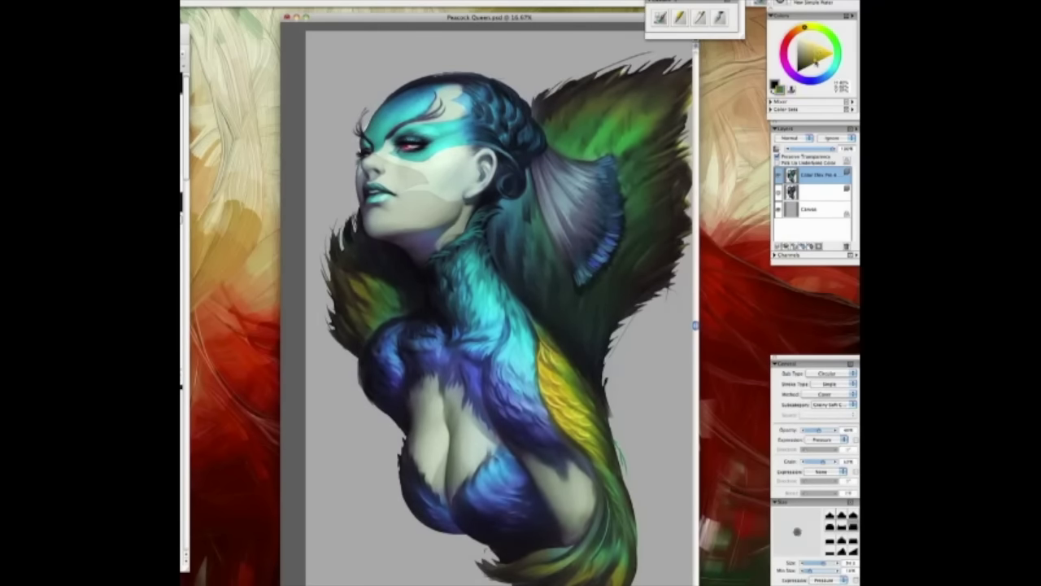
{"action": "scroll", "coordinate": [336, 286], "scroll_direction": "up", "scroll_amount": 1}
{"action": "scroll", "coordinate": [336, 287], "scroll_direction": "right", "scroll_amount": 1}
{"action": "scroll", "coordinate": [333, 281], "scroll_direction": "up", "scroll_amount": 2}
{"action": "scroll", "coordinate": [334, 280], "scroll_direction": "right", "scroll_amount": 1}
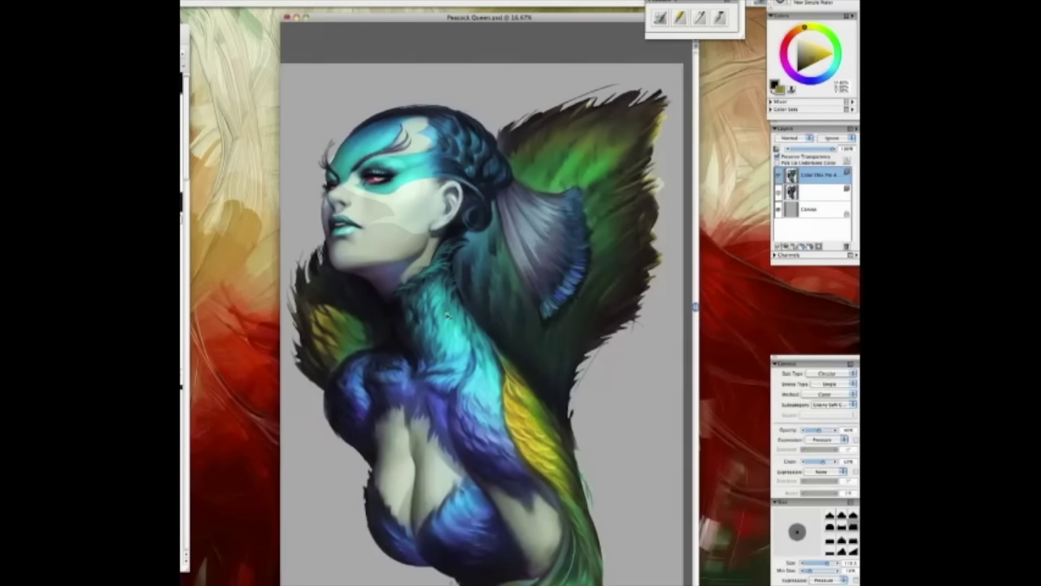
Refine the braided hair and the bun curl around the ear with dark and blue tones sampled from the surrounding area
{"action": "left_click", "coordinate": [477, 237], "text": "alt"}
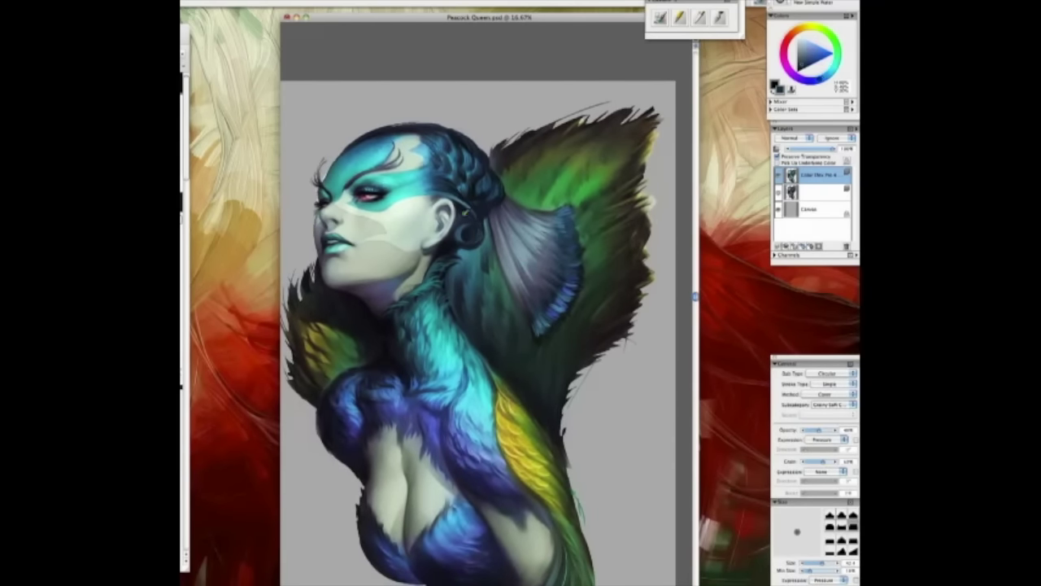
{"action": "left_click", "coordinate": [496, 198], "text": "alt"}
{"action": "left_click", "coordinate": [424, 203], "text": "alt"}
{"action": "key", "text": "super+equal"}
{"action": "key", "text": "super+equal"}
{"action": "left_click", "coordinate": [483, 195], "text": "alt"}
{"action": "left_click", "coordinate": [480, 185], "text": "alt"}
{"action": "left_click", "coordinate": [435, 222], "text": "alt"}
{"action": "left_click", "coordinate": [415, 235], "text": "alt"}
{"action": "scroll", "coordinate": [488, 301], "scroll_direction": "down", "scroll_amount": 1}
{"action": "left_click", "coordinate": [425, 252], "text": "alt"}
{"action": "left_click", "coordinate": [431, 258], "text": "alt"}
{"action": "left_click", "coordinate": [500, 237], "text": "alt"}
{"action": "left_click", "coordinate": [434, 255], "text": "alt"}
{"action": "key", "text": "super+minus"}
{"action": "key", "text": "super+minus"}
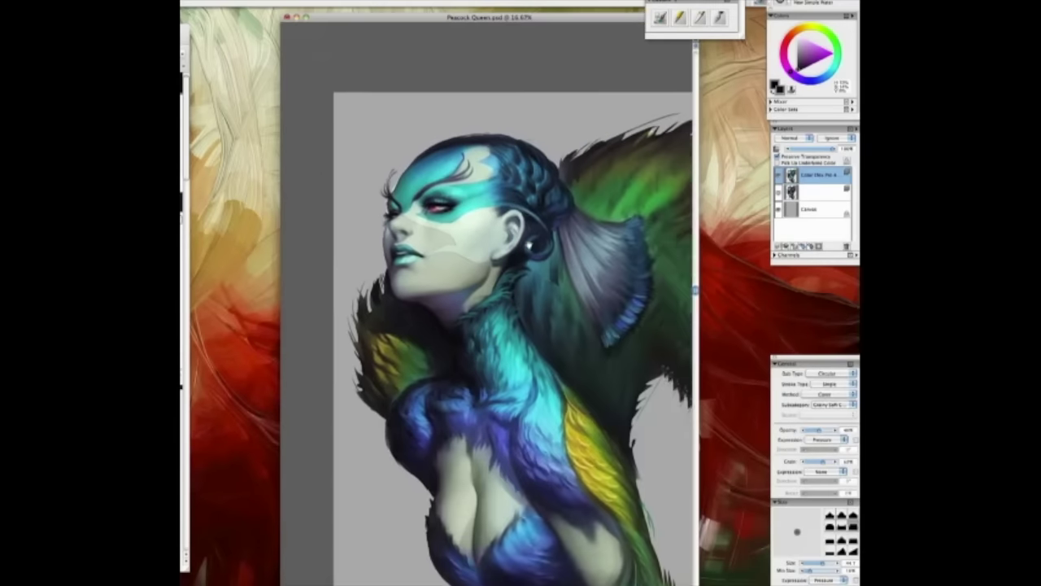
Brush feather strokes over the blue chest area with sampled colour, and save the Peacock Queen PSD in RGB color space
{"action": "left_click", "coordinate": [474, 262], "text": "alt"}
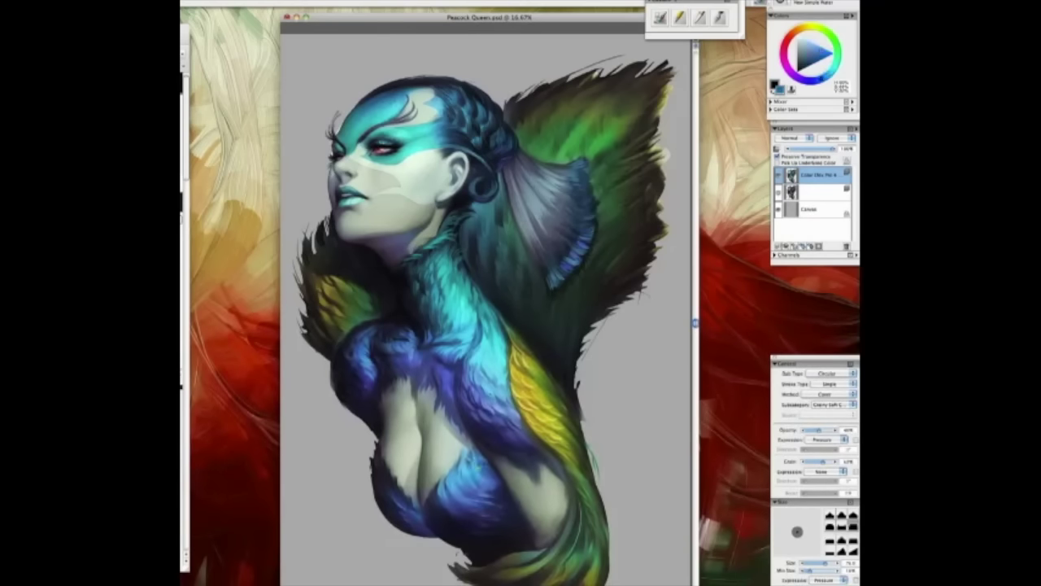
{"action": "mouse_move", "coordinate": [458, 490]}
{"action": "left_mouse_down"}
{"action": "mouse_move", "coordinate": [446, 514]}
{"action": "mouse_move", "coordinate": [420, 483]}
{"action": "left_mouse_up"}
{"action": "left_click", "coordinate": [415, 509], "text": "alt"}
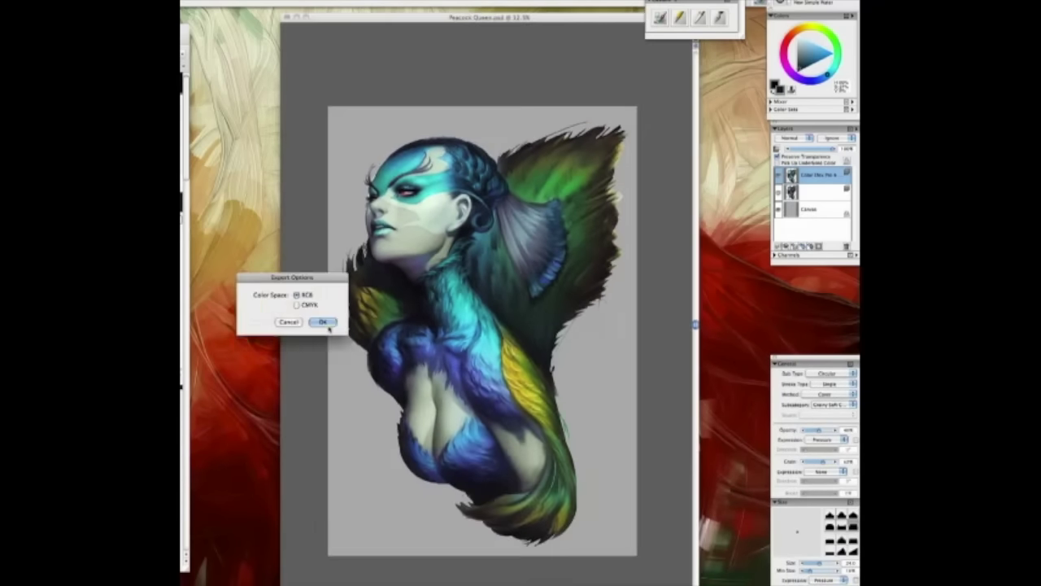
{"action": "left_click", "coordinate": [328, 325]}
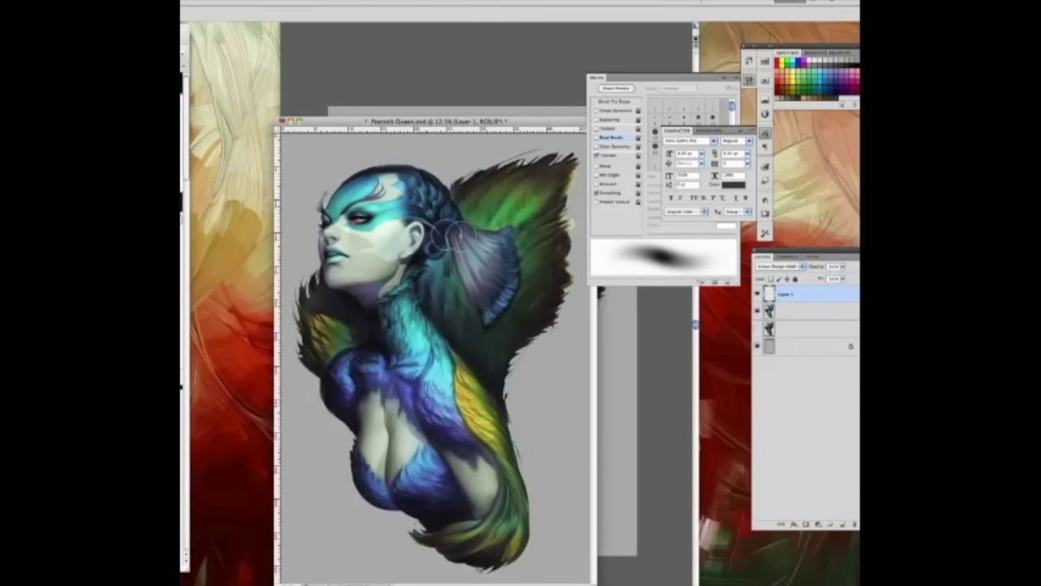
Switch to Photoshop and brush a sampled olive-yellow glow over the large dark green feathers on the Linear Dodge (Add) layer
{"action": "left_click", "coordinate": [530, 307], "text": "alt"}
{"action": "mouse_move", "coordinate": [530, 307]}
{"action": "left_mouse_down"}
{"action": "mouse_move", "coordinate": [555, 283]}
{"action": "mouse_move", "coordinate": [562, 227]}
{"action": "left_mouse_up"}
{"action": "left_click_drag", "start_coordinate": [562, 187], "coordinate": [534, 290]}
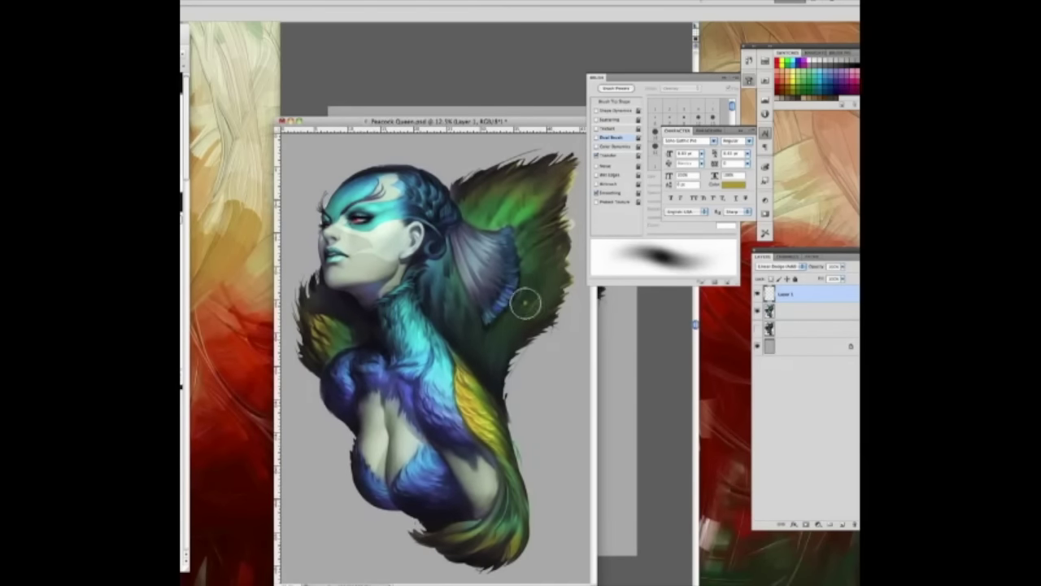